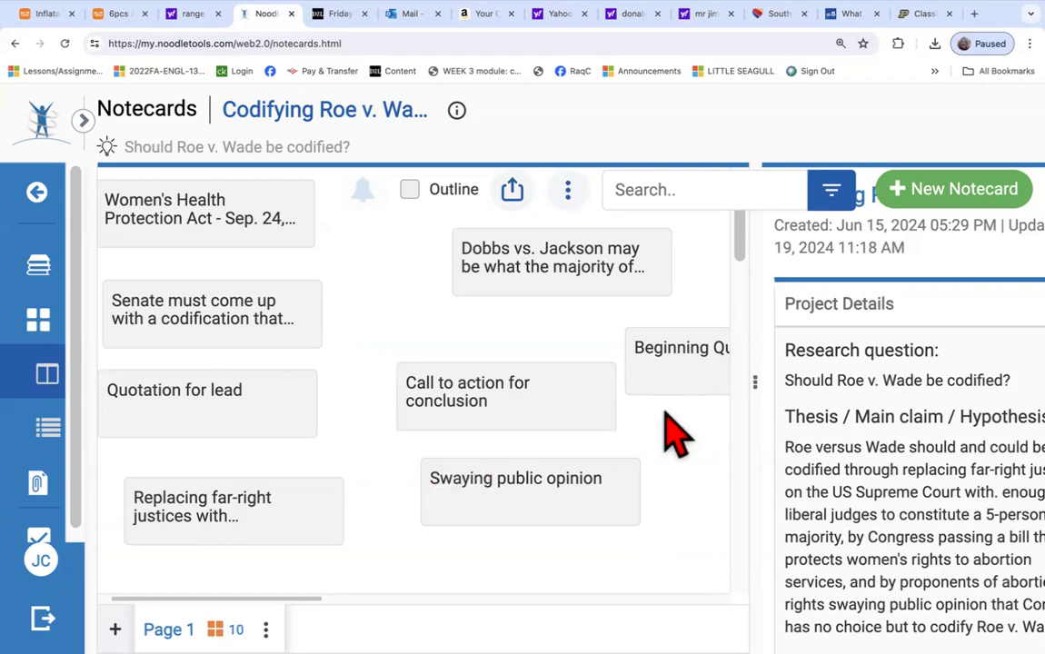
Look over all the notecards laid out on the Page 1 tabletop.
{"action": "scroll", "coordinate": [684, 439], "scroll_direction": "right", "scroll_amount": 2}
{"action": "scroll", "coordinate": [684, 439], "scroll_direction": "right", "scroll_amount": 10}
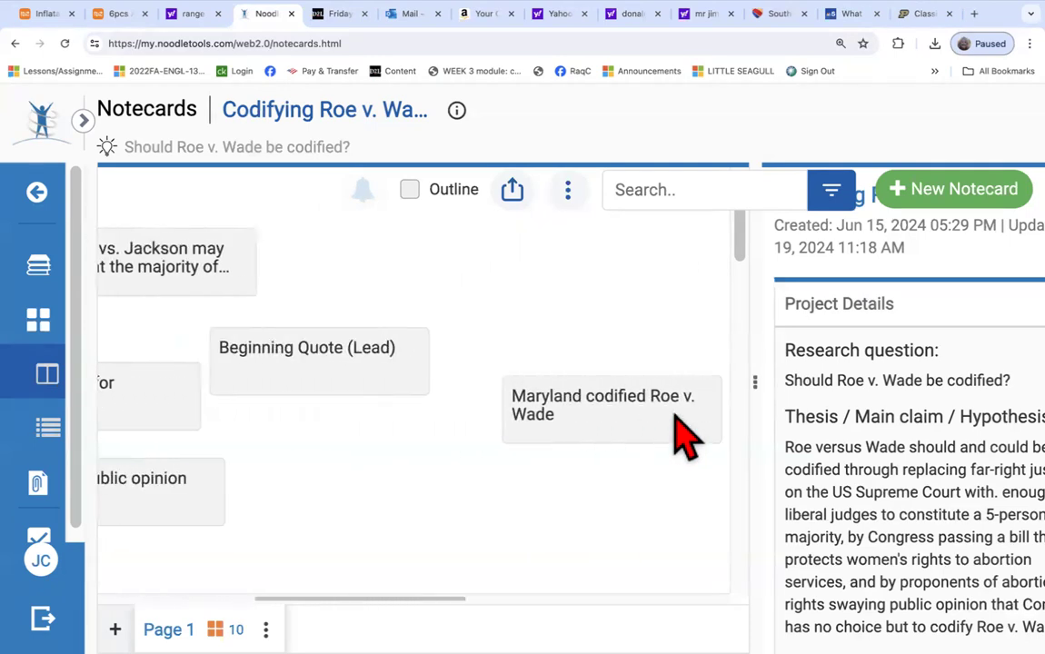
{"action": "scroll", "coordinate": [683, 434], "scroll_direction": "left", "scroll_amount": 4}
{"action": "scroll", "coordinate": [709, 434], "scroll_direction": "left", "scroll_amount": 10}
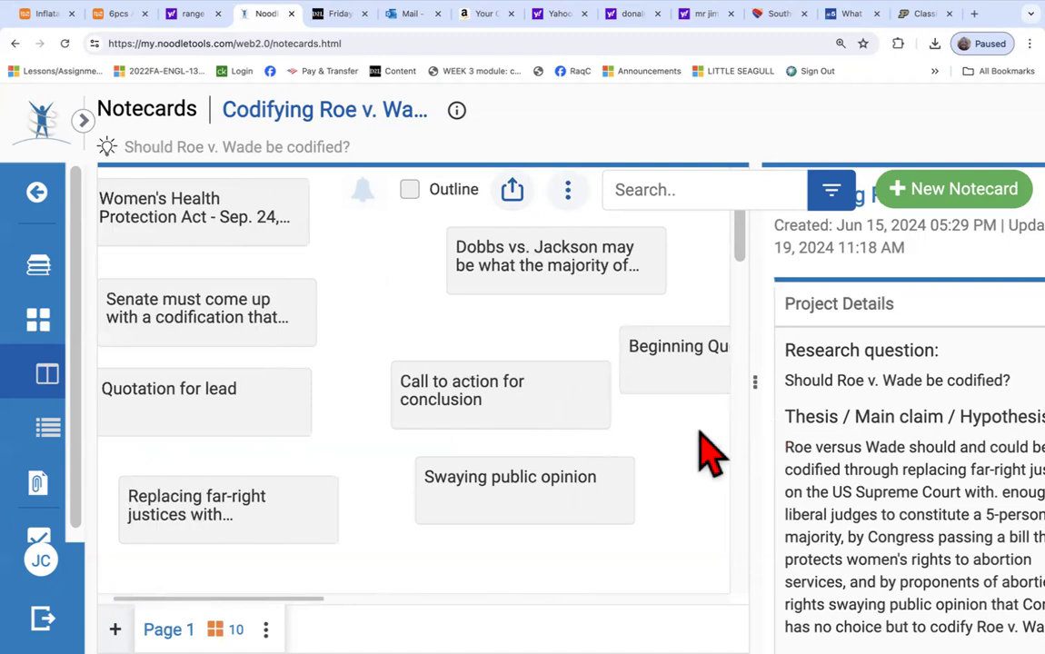
{"action": "scroll", "coordinate": [708, 454], "scroll_direction": "down", "scroll_amount": 1}
{"action": "scroll", "coordinate": [709, 454], "scroll_direction": "up", "scroll_amount": 1}
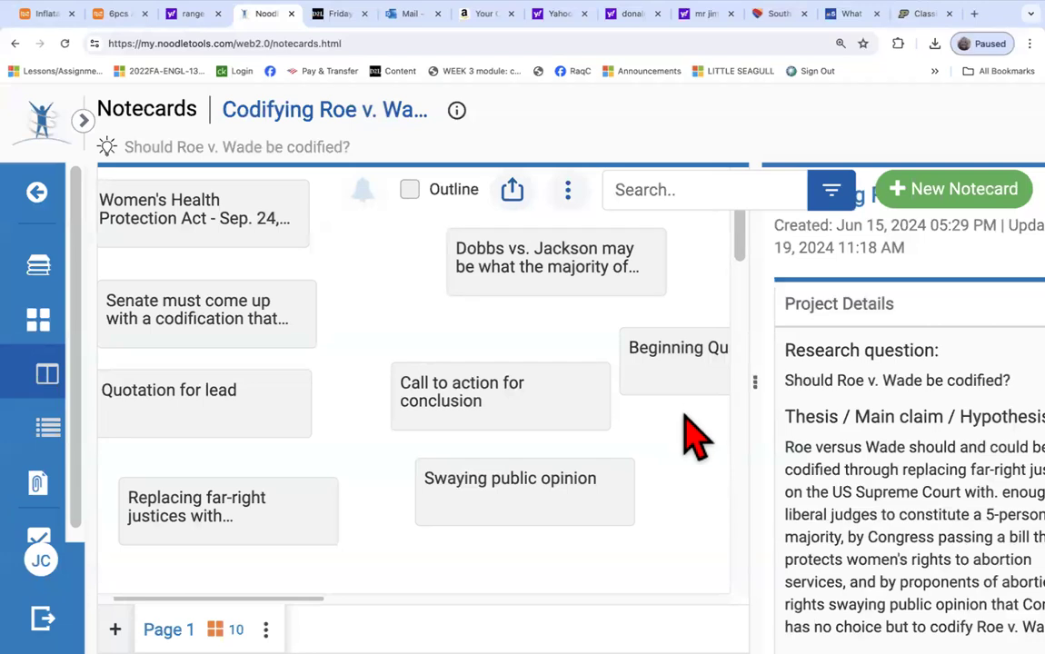
{"action": "scroll", "coordinate": [696, 438], "scroll_direction": "down", "scroll_amount": 3}
{"action": "scroll", "coordinate": [695, 439], "scroll_direction": "right", "scroll_amount": 3}
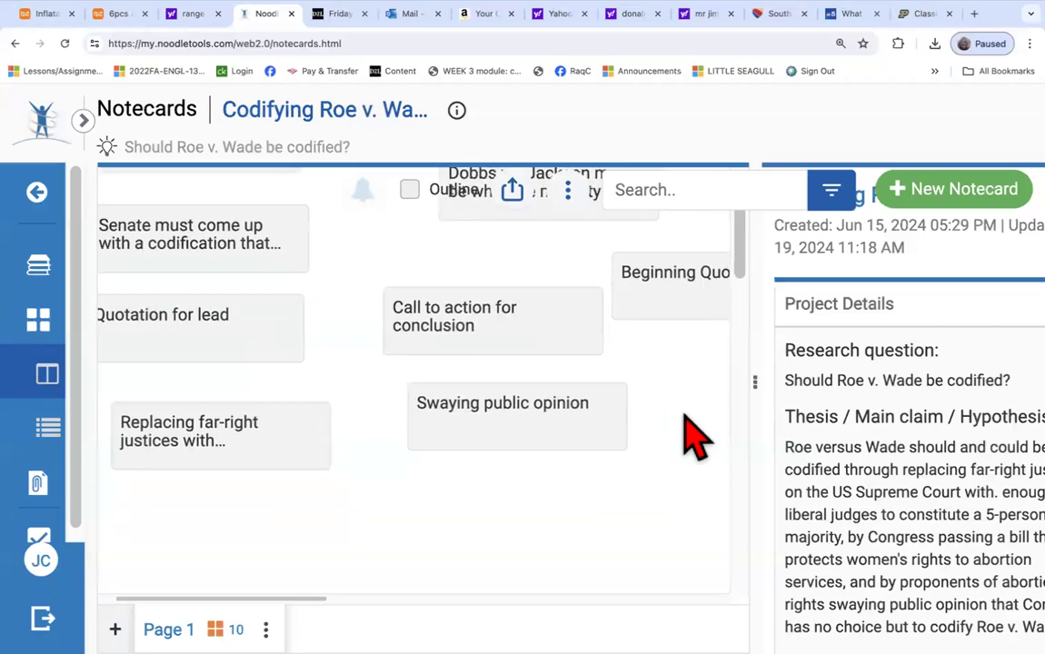
{"action": "scroll", "coordinate": [695, 439], "scroll_direction": "down", "scroll_amount": 3}
{"action": "scroll", "coordinate": [695, 438], "scroll_direction": "right", "scroll_amount": 1}
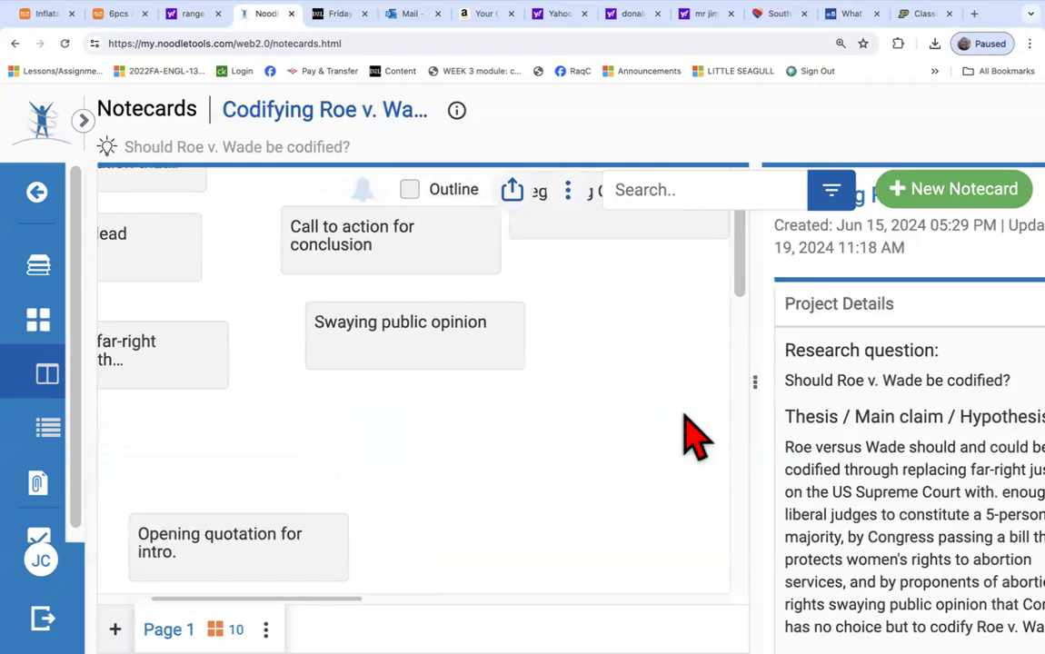
{"action": "scroll", "coordinate": [683, 436], "scroll_direction": "up", "scroll_amount": 2}
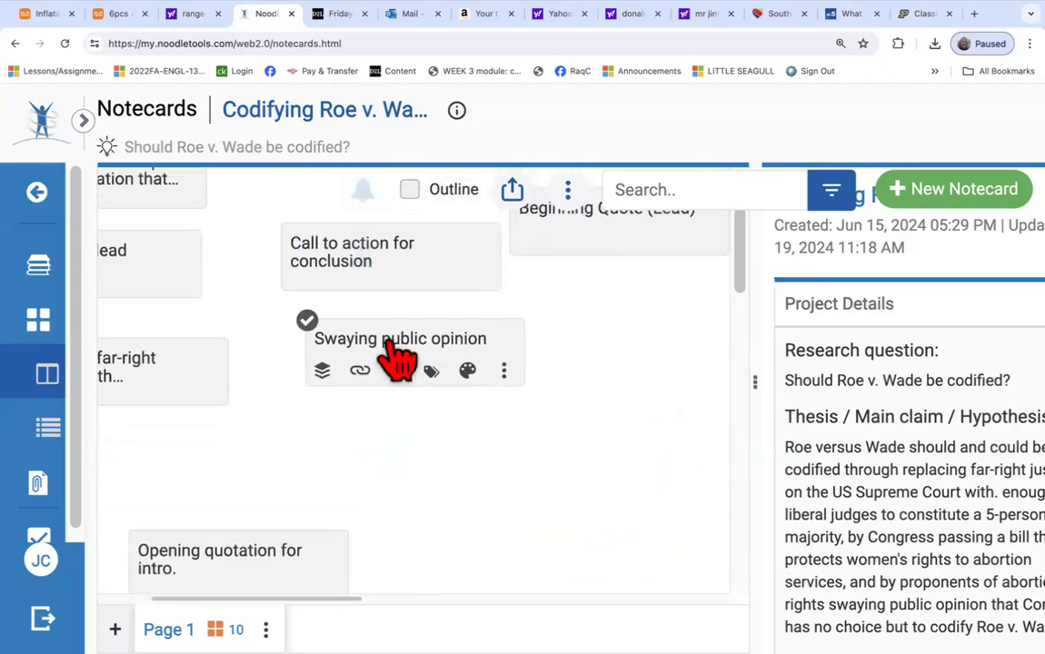
{"action": "scroll", "coordinate": [647, 423], "scroll_direction": "down", "scroll_amount": 5}
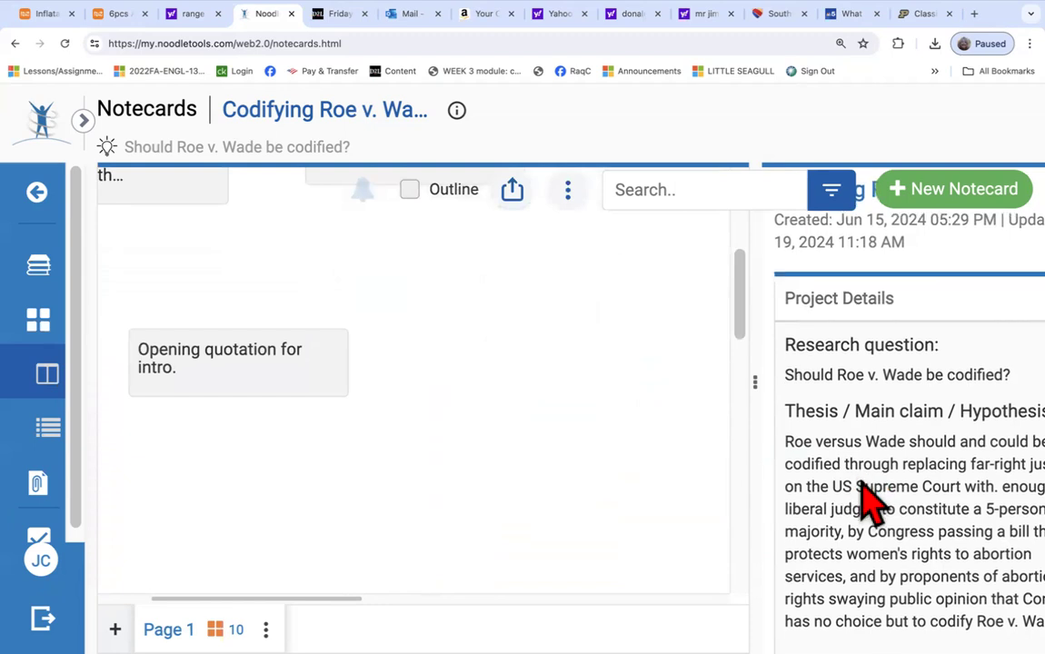
Read the research question and thesis statement in the project details.
{"action": "scroll", "coordinate": [871, 505], "scroll_direction": "right", "scroll_amount": 1}
{"action": "scroll", "coordinate": [870, 505], "scroll_direction": "down", "scroll_amount": 1}
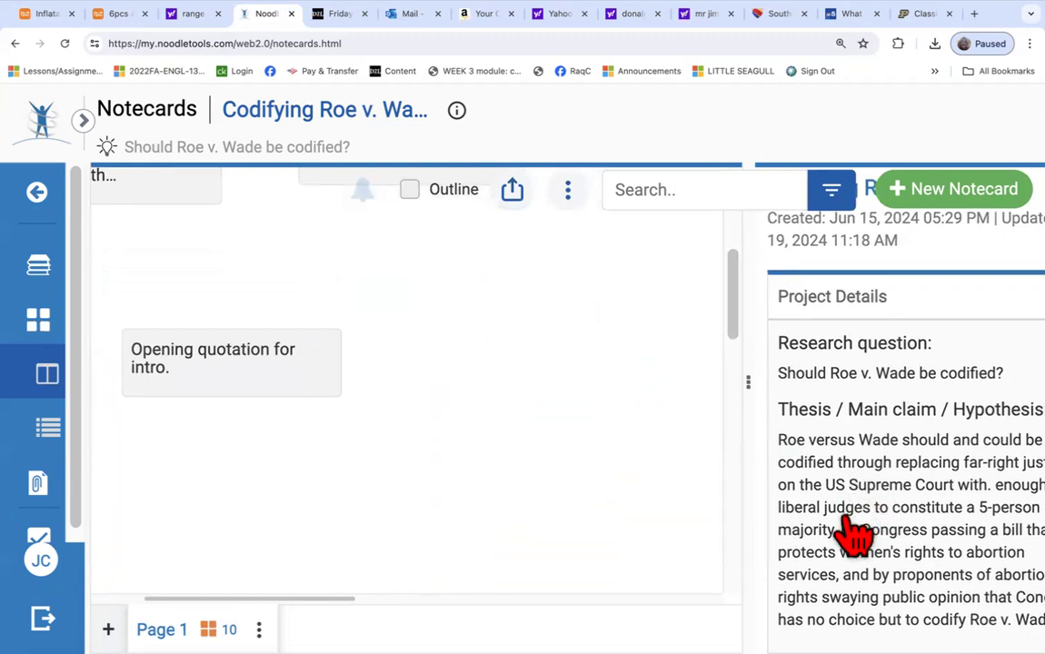
{"action": "scroll", "coordinate": [854, 534], "scroll_direction": "right", "scroll_amount": 3}
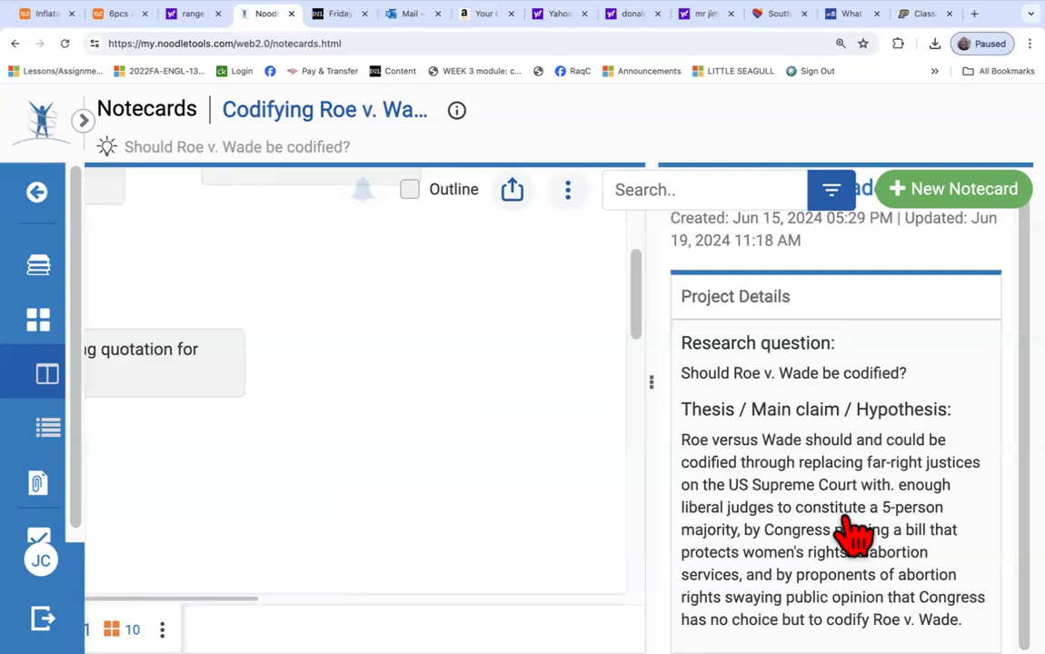
{"action": "scroll", "coordinate": [855, 535], "scroll_direction": "left", "scroll_amount": 1}
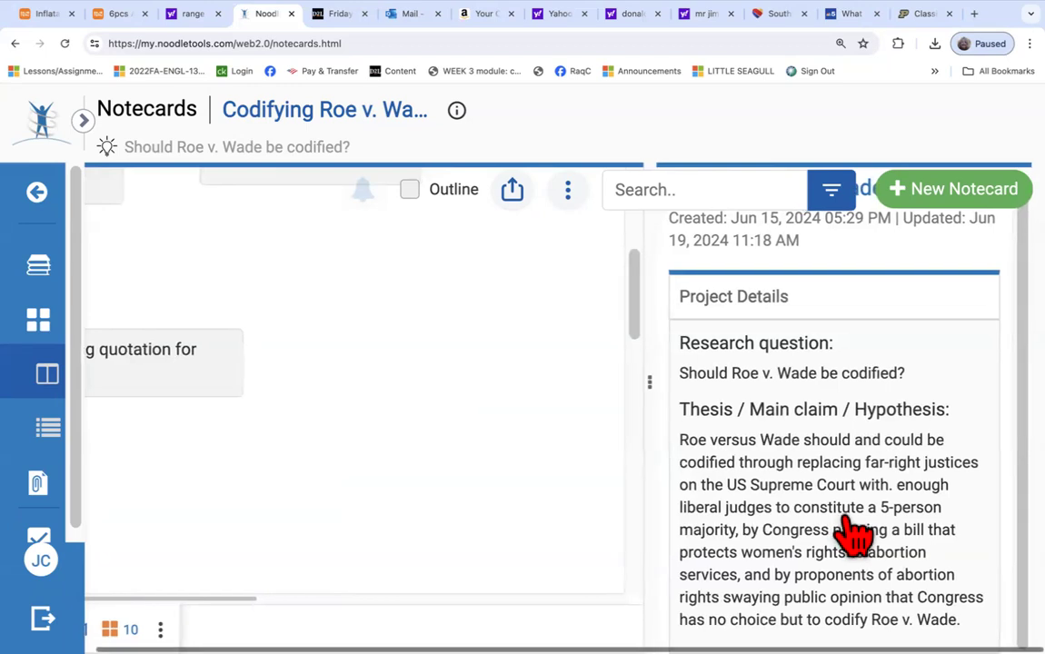
{"action": "scroll", "coordinate": [854, 534], "scroll_direction": "right", "scroll_amount": 1}
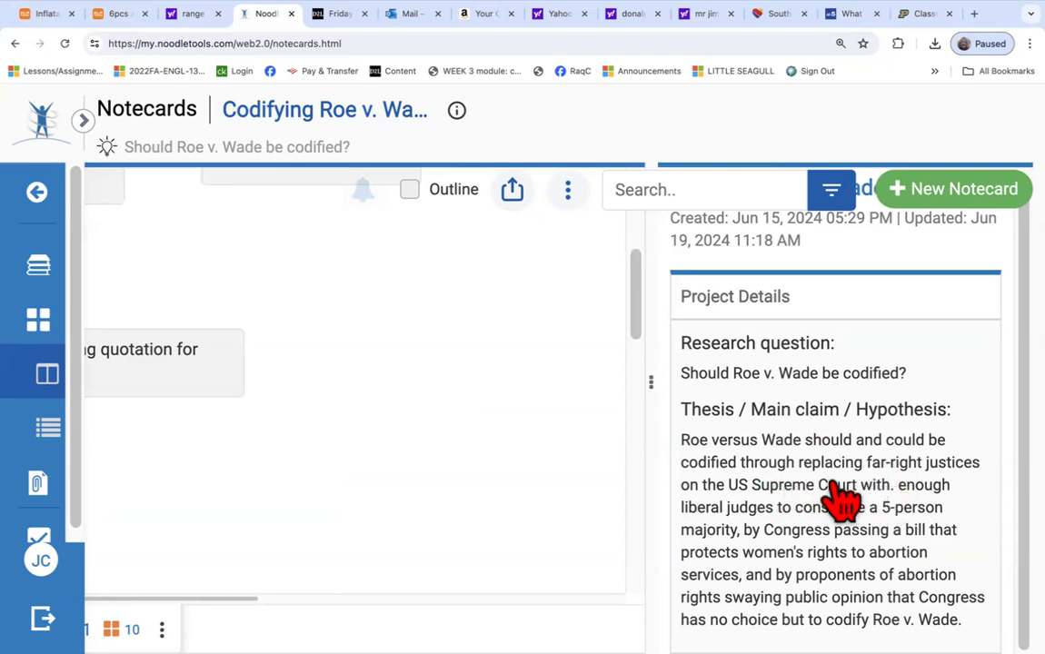
{"action": "scroll", "coordinate": [847, 511], "scroll_direction": "left", "scroll_amount": 1}
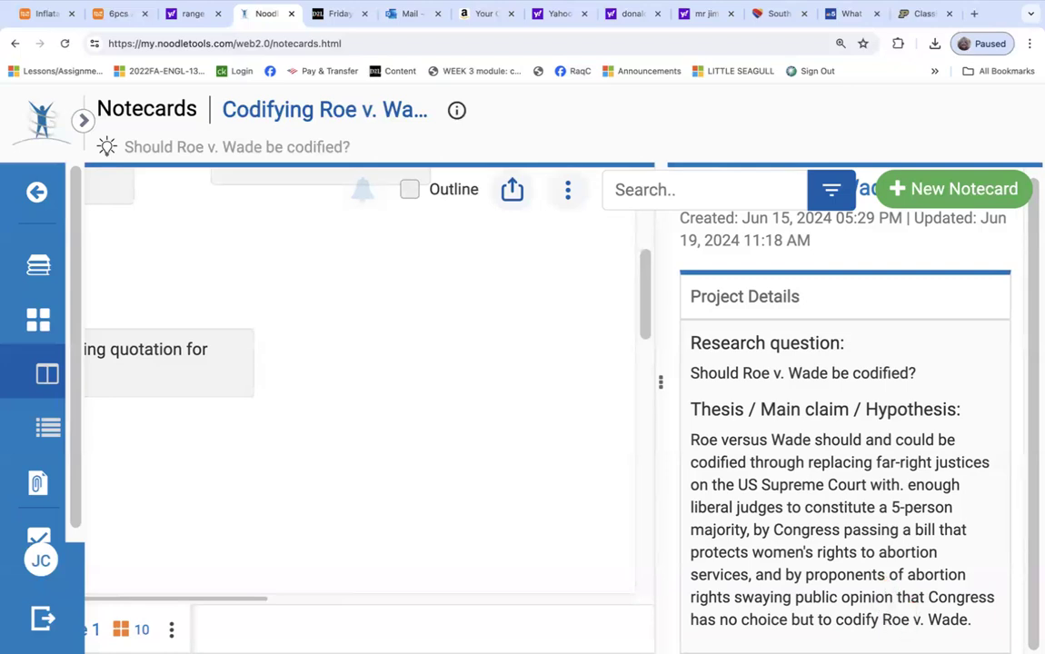
{"action": "scroll", "coordinate": [894, 595], "scroll_direction": "left", "scroll_amount": 2}
{"action": "scroll", "coordinate": [545, 381], "scroll_direction": "right", "scroll_amount": 1}
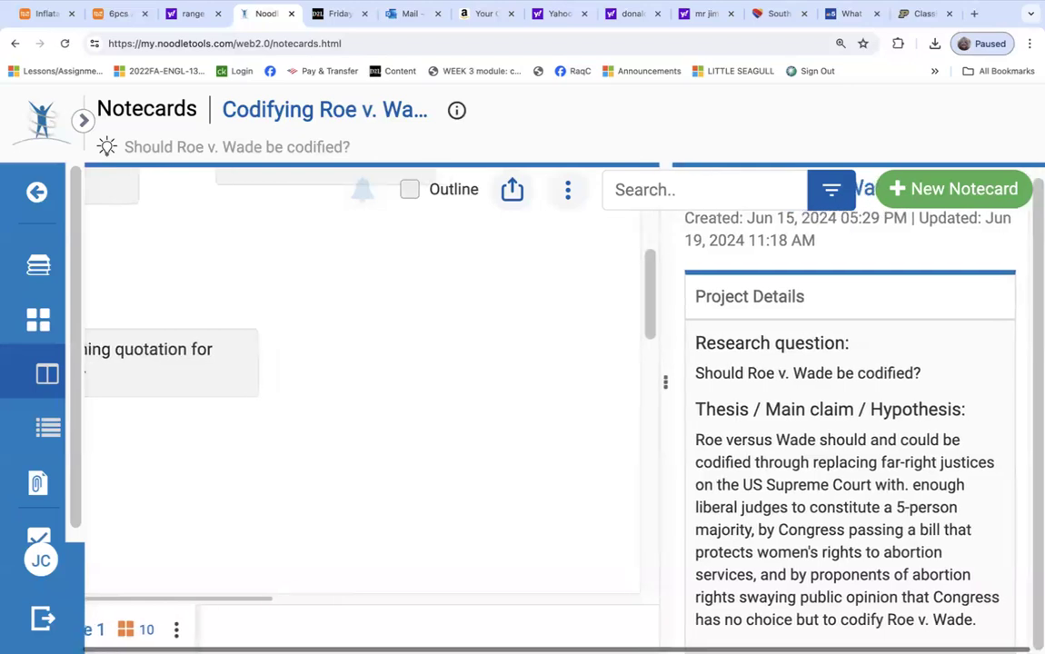
{"action": "scroll", "coordinate": [984, 597], "scroll_direction": "right", "scroll_amount": 1}
{"action": "scroll", "coordinate": [984, 597], "scroll_direction": "left", "scroll_amount": 4}
{"action": "scroll", "coordinate": [984, 597], "scroll_direction": "right", "scroll_amount": 2}
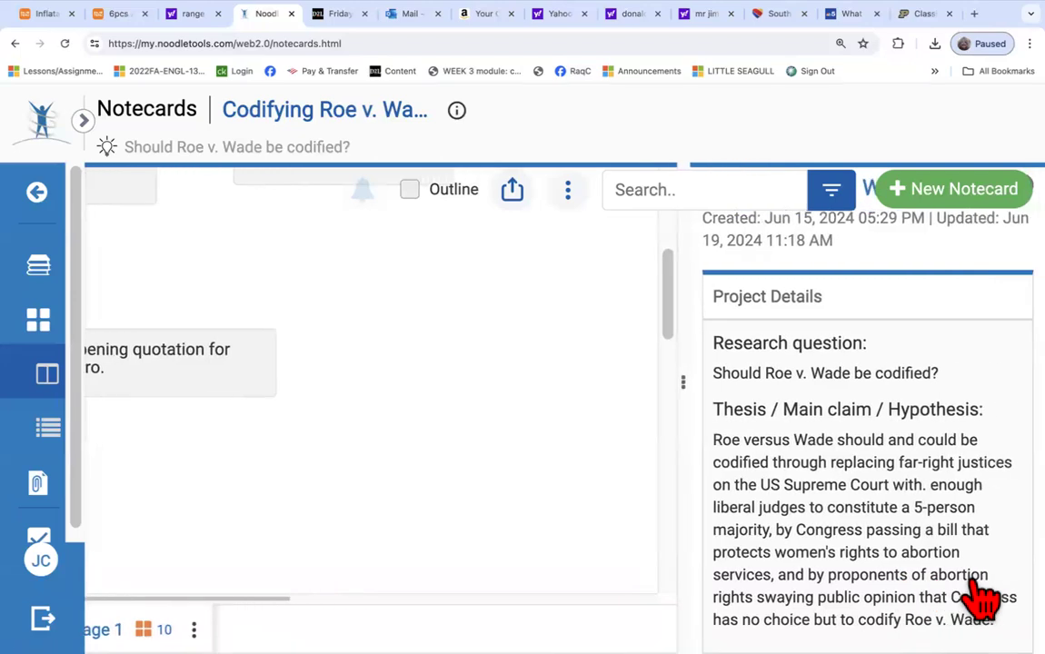
{"action": "scroll", "coordinate": [950, 607], "scroll_direction": "left", "scroll_amount": 1}
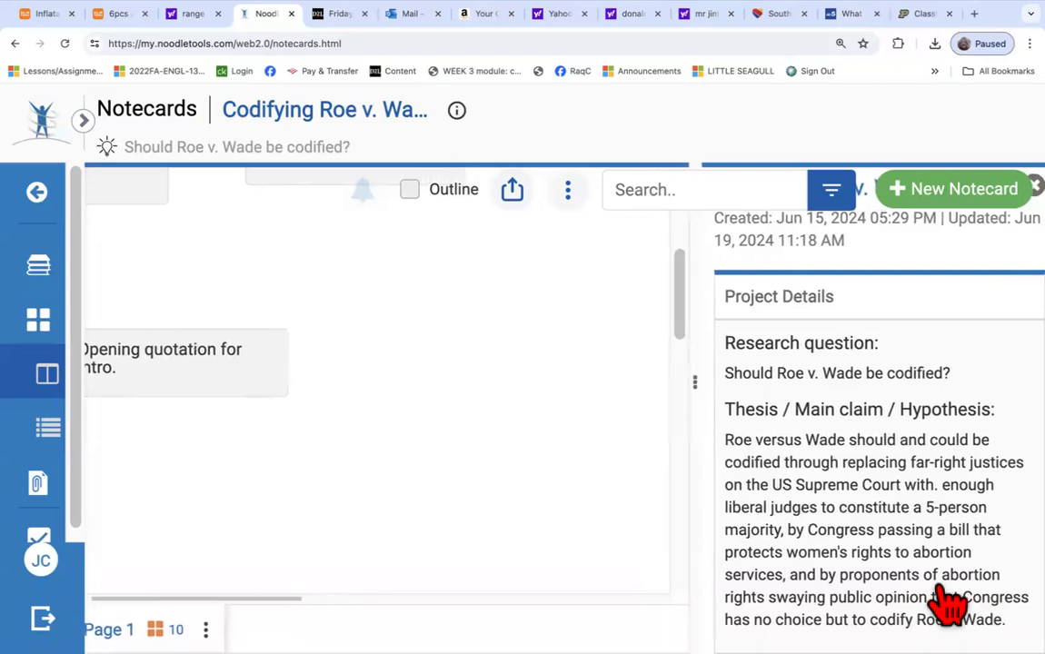
{"action": "scroll", "coordinate": [945, 600], "scroll_direction": "right", "scroll_amount": 1}
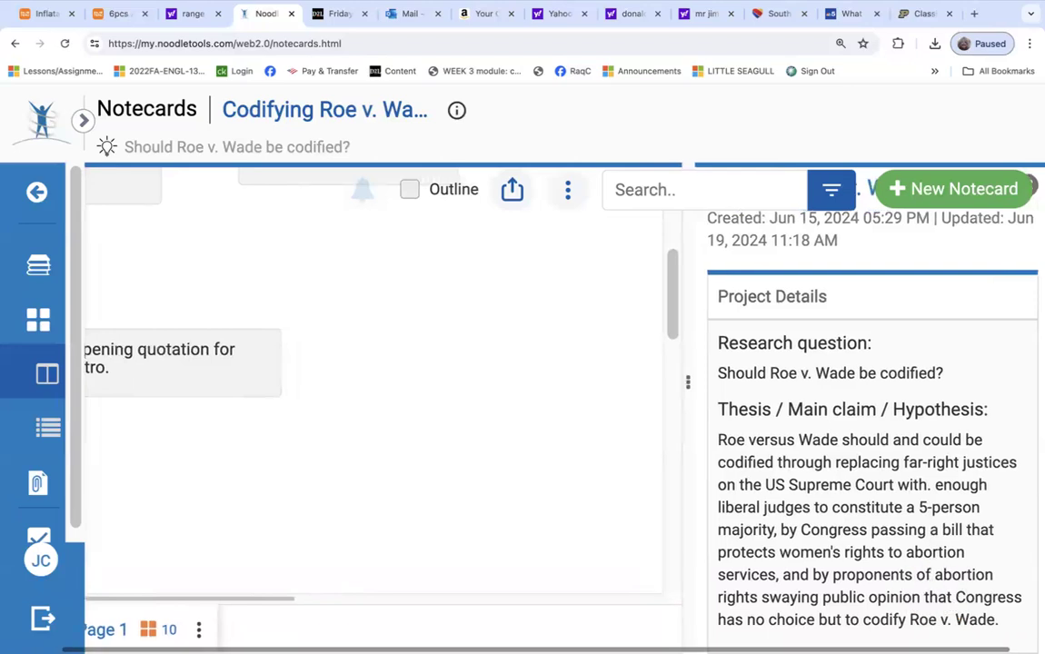
Return to the full-width notecards tabletop with the project details out of the way.
{"action": "scroll", "coordinate": [408, 381], "scroll_direction": "left", "scroll_amount": 3}
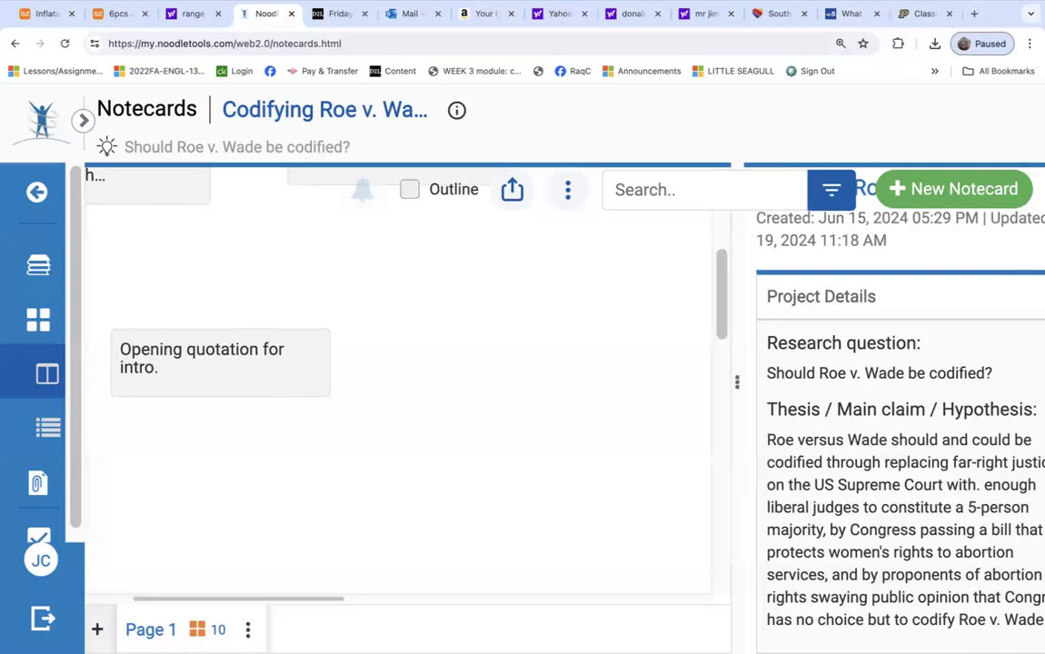
{"action": "scroll", "coordinate": [649, 445], "scroll_direction": "left", "scroll_amount": 5}
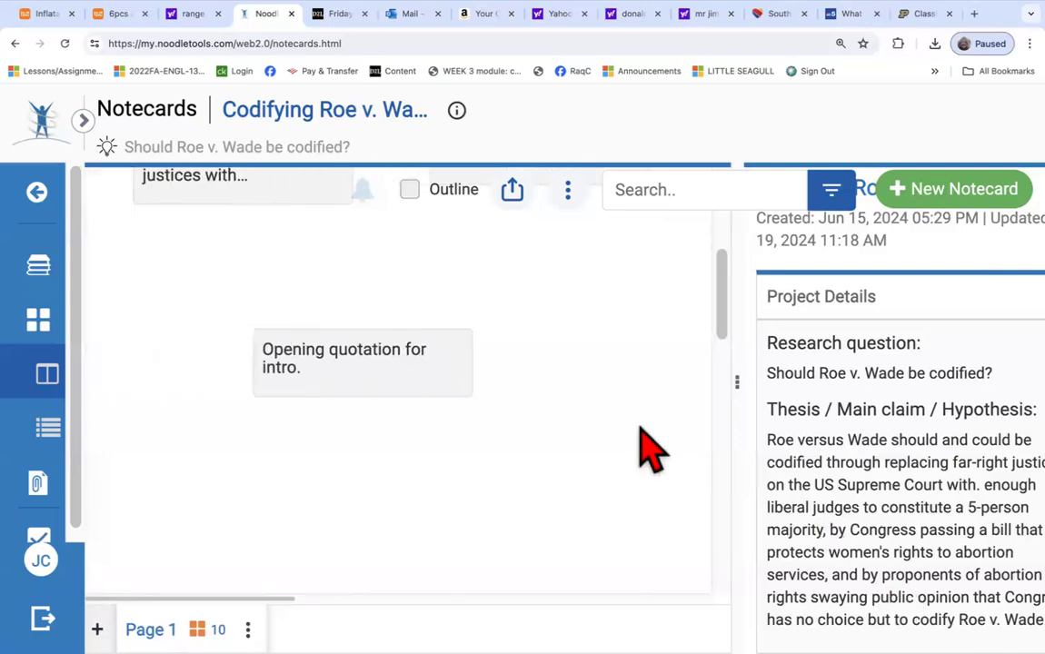
{"action": "scroll", "coordinate": [649, 446], "scroll_direction": "left", "scroll_amount": 5}
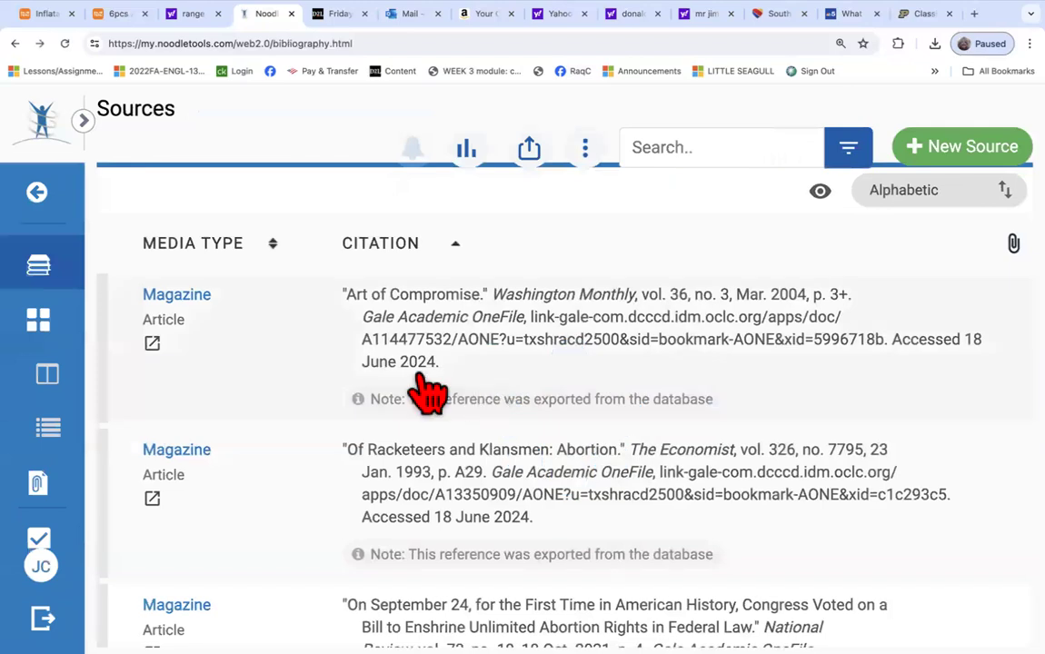
{"action": "left_click", "coordinate": [40, 328]}
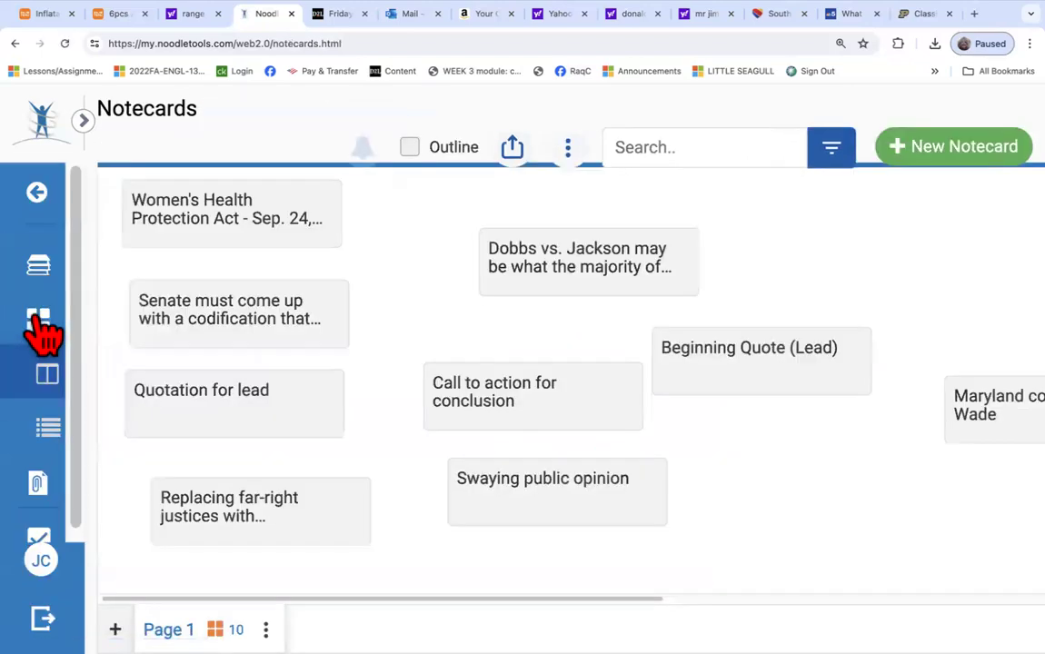
Review the quotation, paraphrase and ideas in the Women's Health Protection Act notecard, and return to the tabletop.
{"action": "mouse_move", "coordinate": [223, 322]}
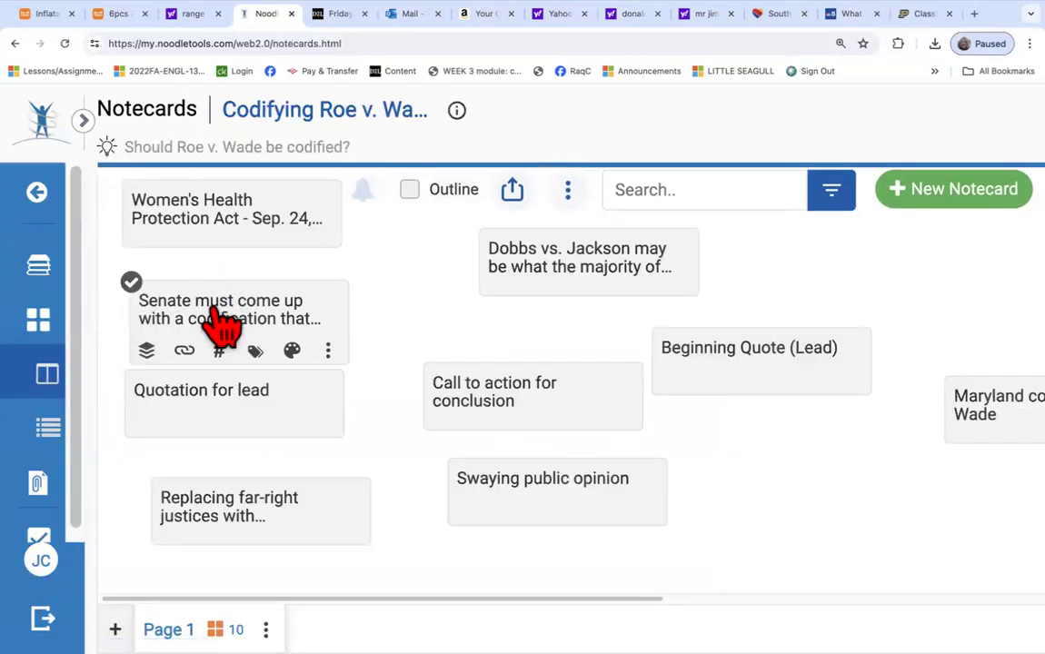
{"action": "mouse_move", "coordinate": [244, 222]}
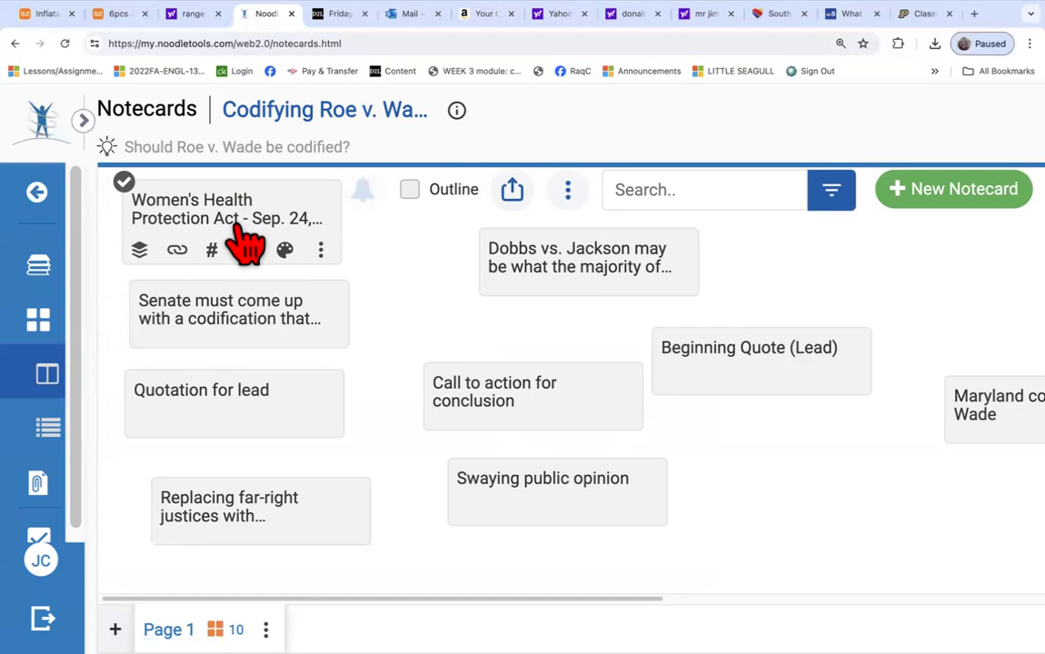
{"action": "left_click", "coordinate": [240, 225]}
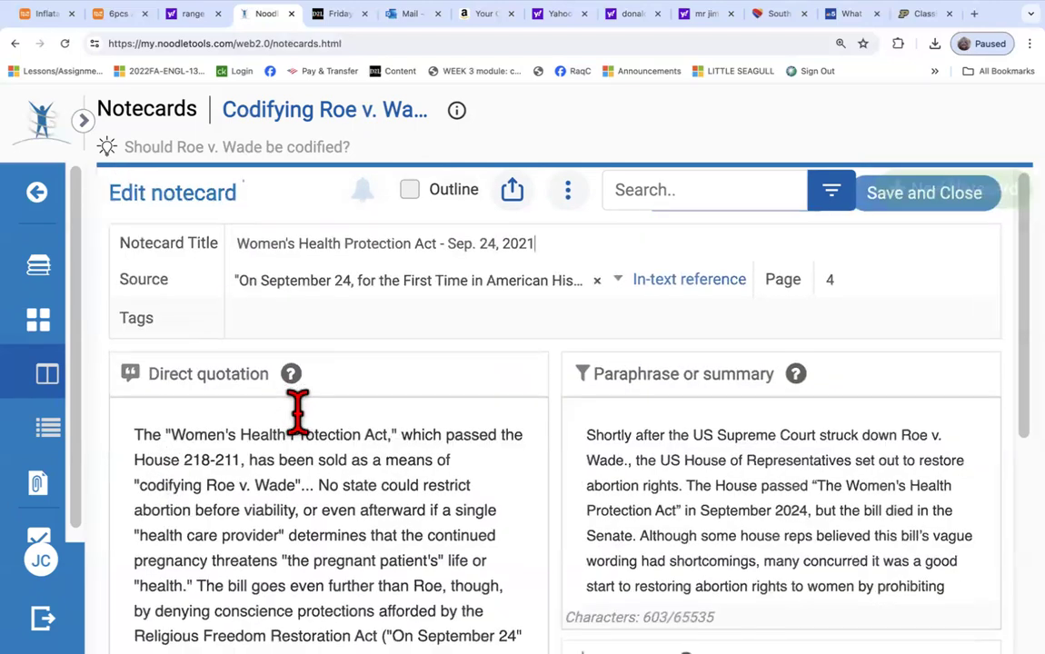
{"action": "scroll", "coordinate": [296, 415], "scroll_direction": "down", "scroll_amount": 2}
{"action": "scroll", "coordinate": [296, 416], "scroll_direction": "down", "scroll_amount": 3}
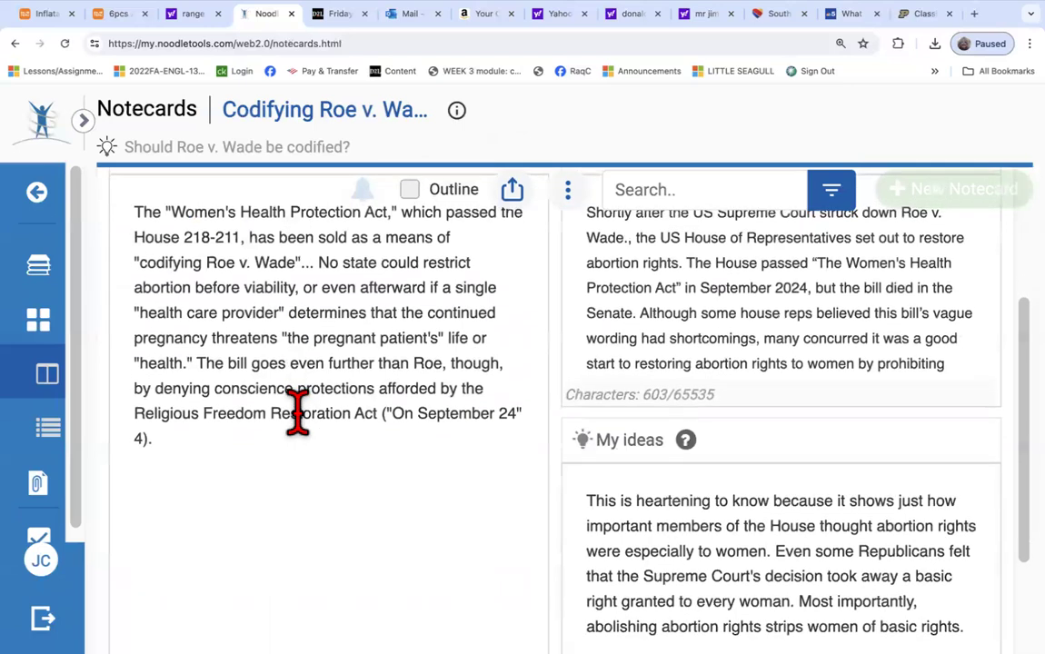
{"action": "scroll", "coordinate": [296, 415], "scroll_direction": "up", "scroll_amount": 4}
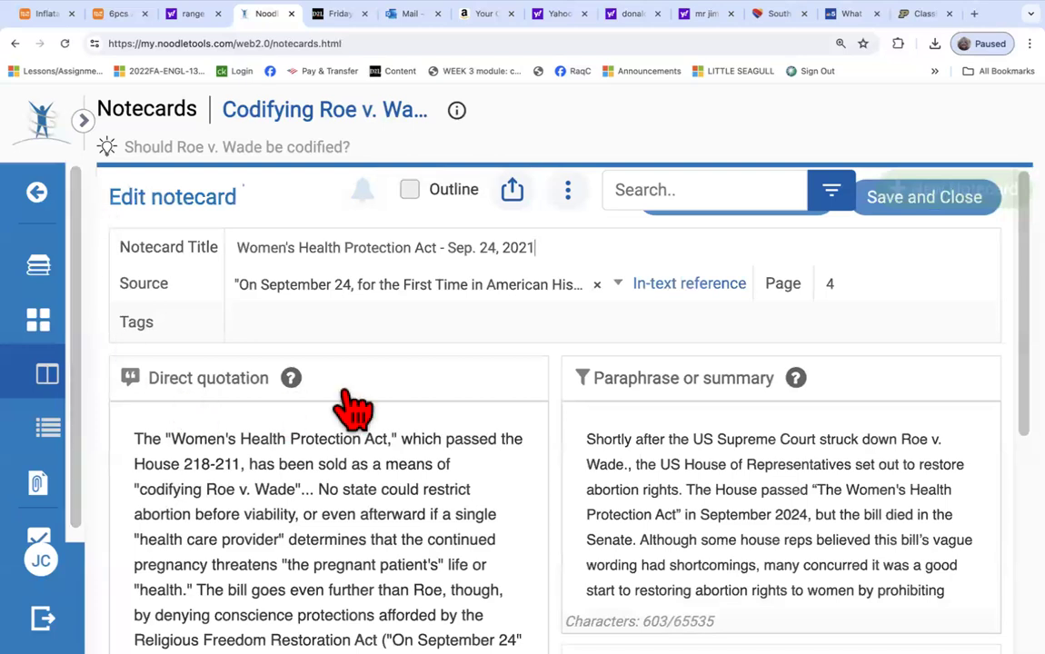
{"action": "scroll", "coordinate": [478, 428], "scroll_direction": "down", "scroll_amount": 2}
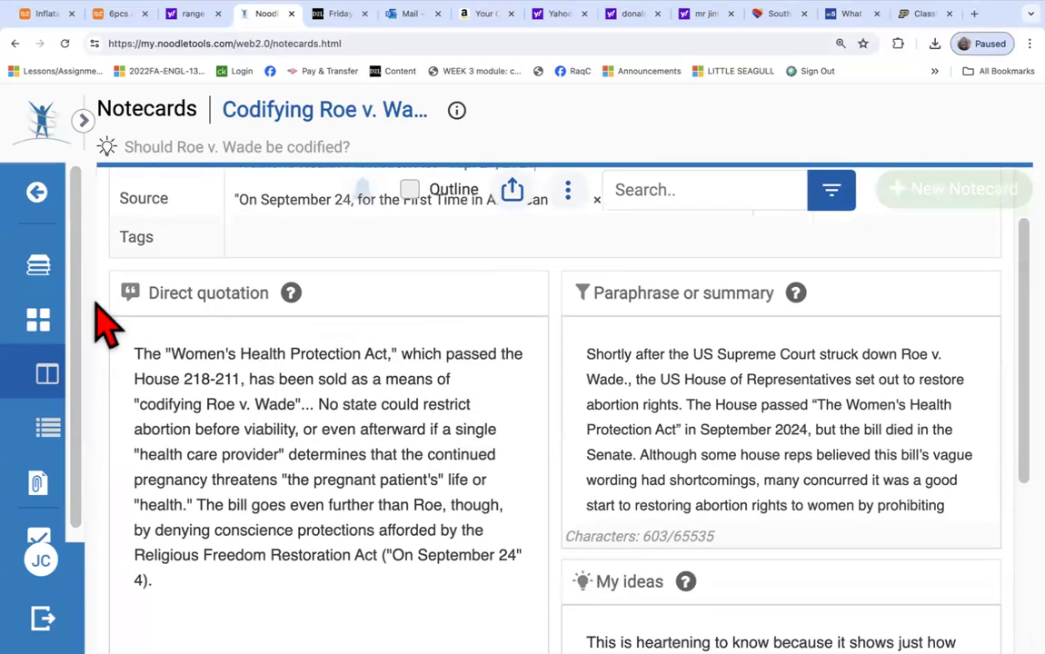
{"action": "left_click", "coordinate": [39, 320]}
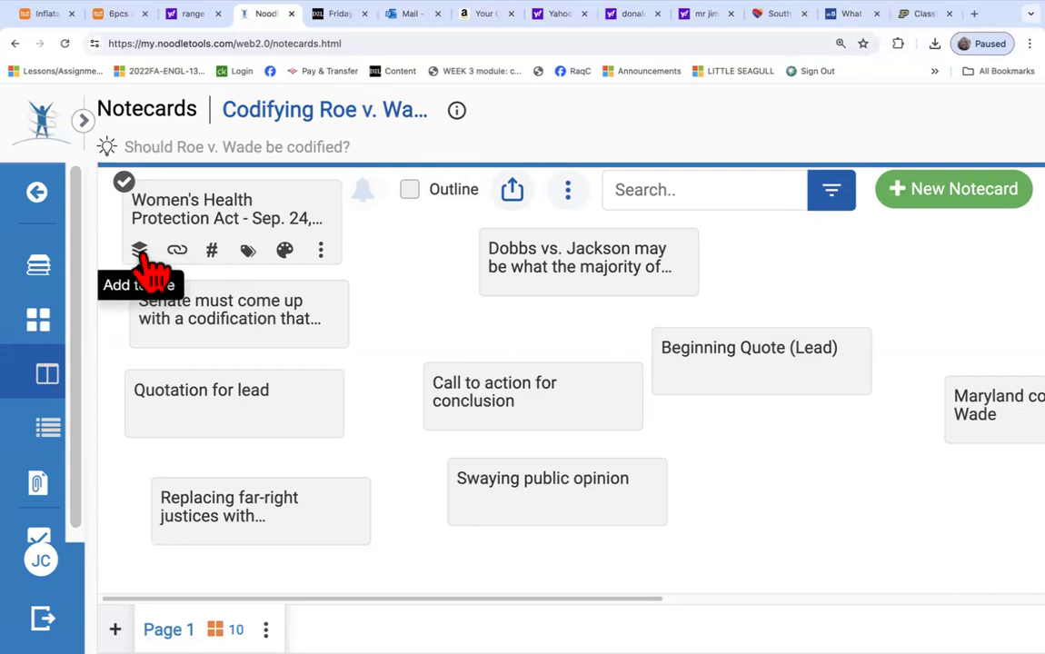
Put the Women's Health Protection Act notecard into a new pile titled REPLACE JUSTICES and expand the pile.
{"action": "left_click", "coordinate": [140, 251]}
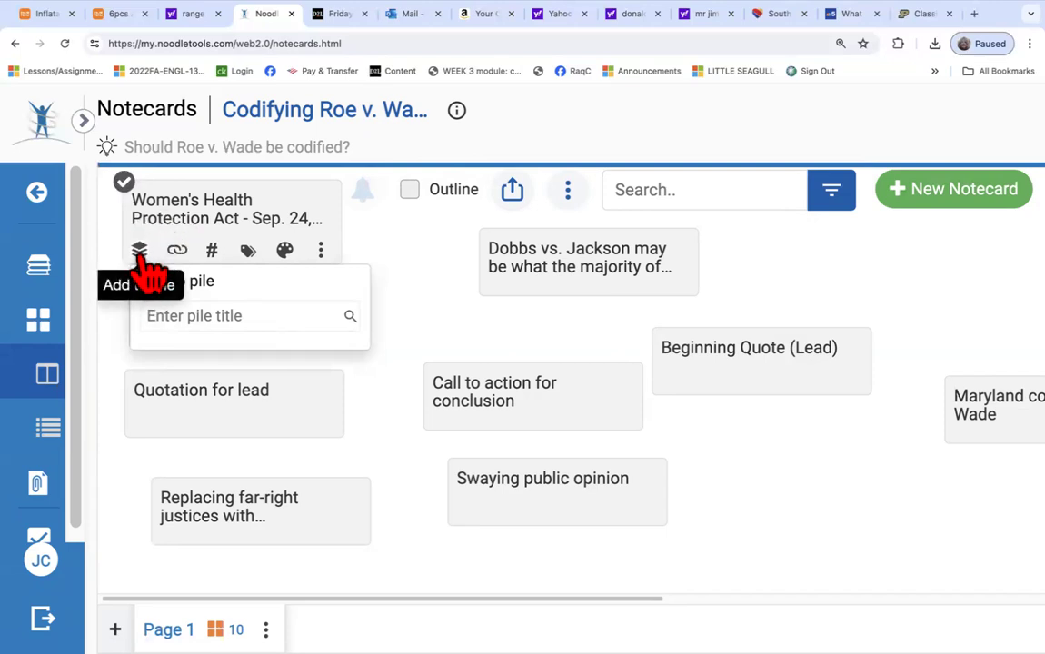
{"action": "left_click", "coordinate": [176, 315]}
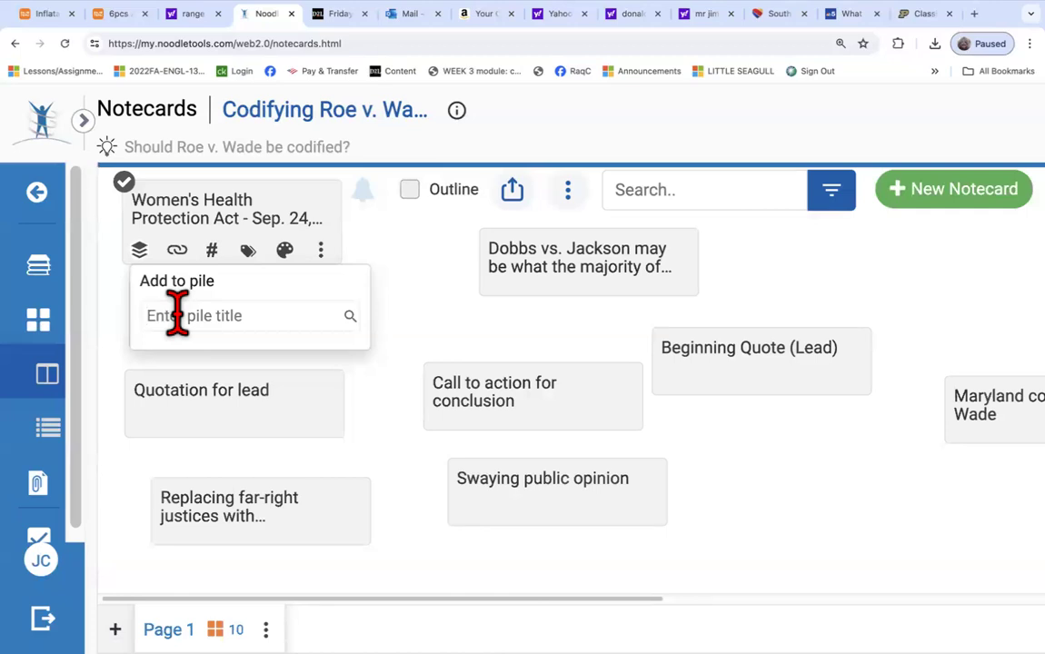
{"action": "type", "text": "RE"}
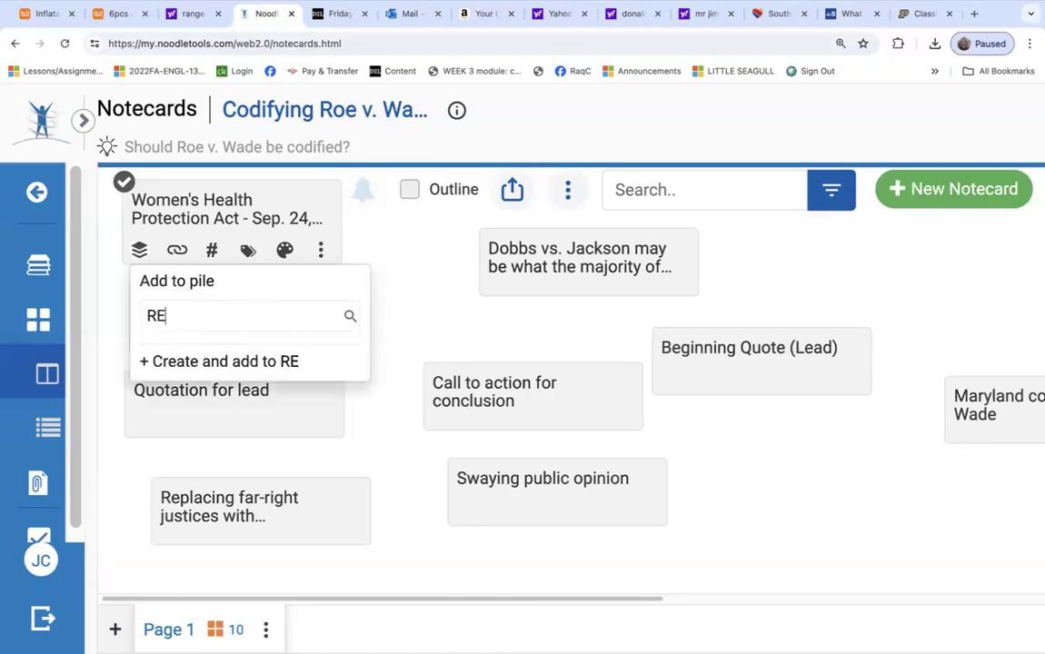
{"action": "type", "text": "PLACE JUDGE"}
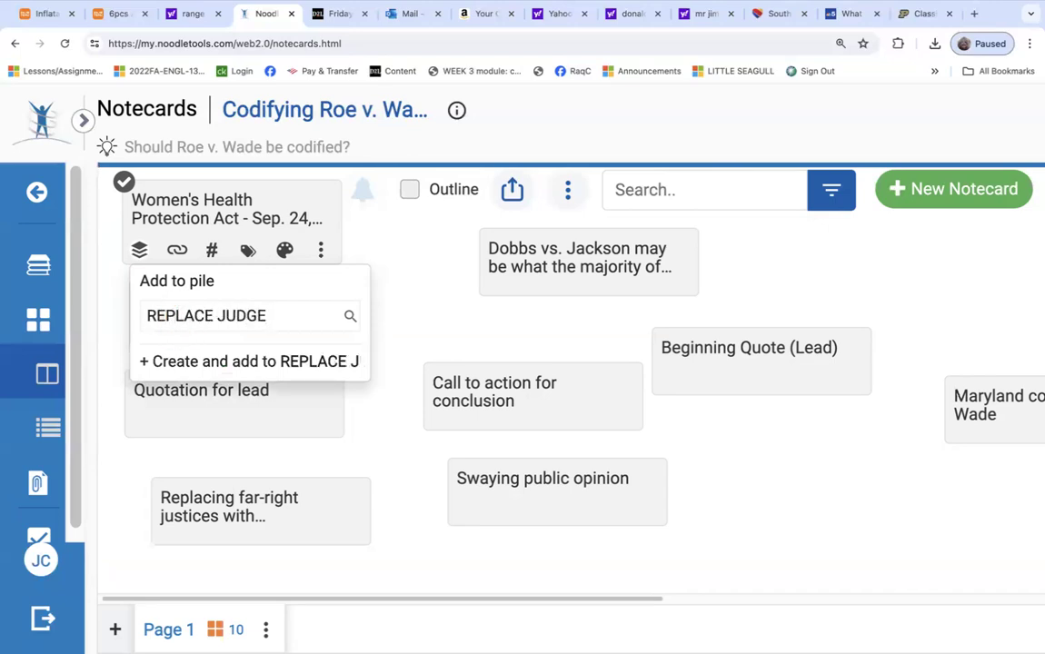
{"action": "key", "text": "BackSpace"}
{"action": "key", "text": "BackSpace"}
{"action": "key", "text": "BackSpace"}
{"action": "type", "text": "STICES"}
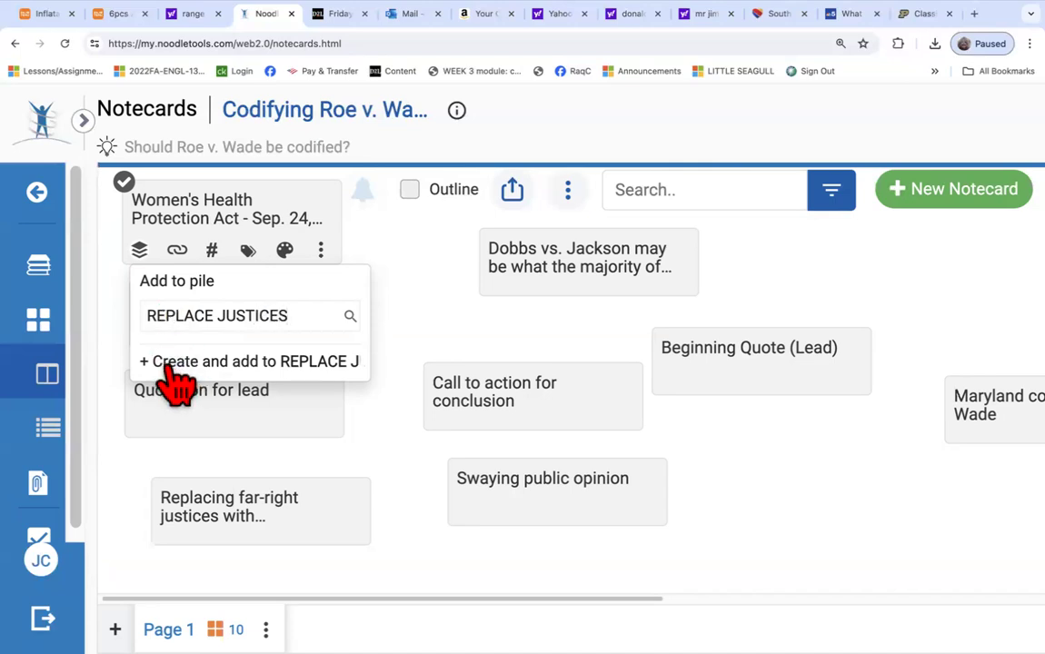
{"action": "left_click", "coordinate": [167, 364]}
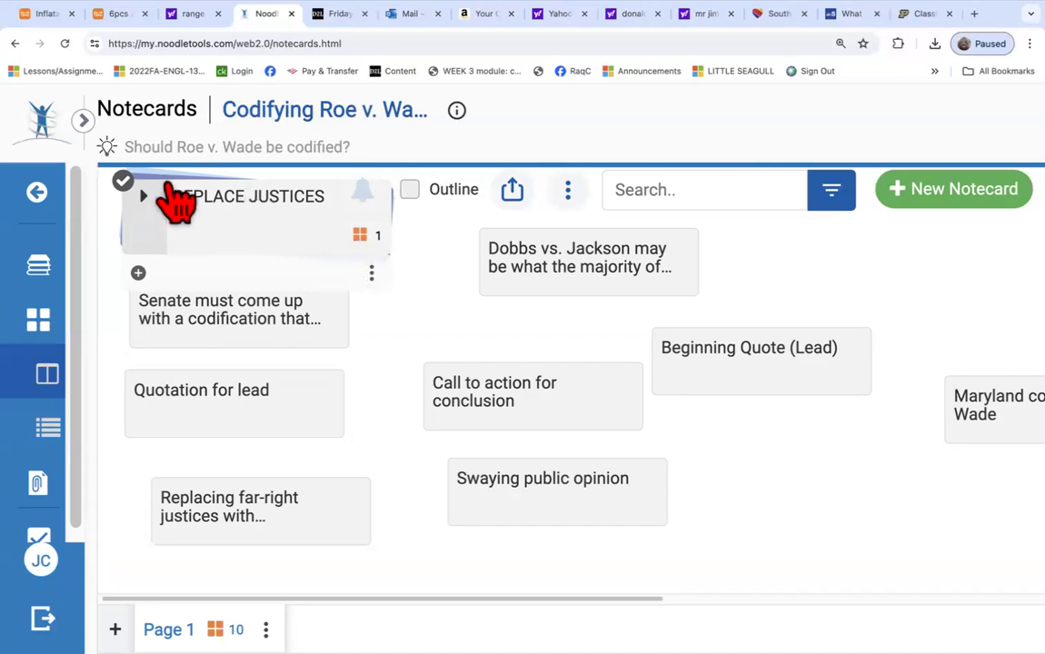
{"action": "left_click", "coordinate": [123, 181]}
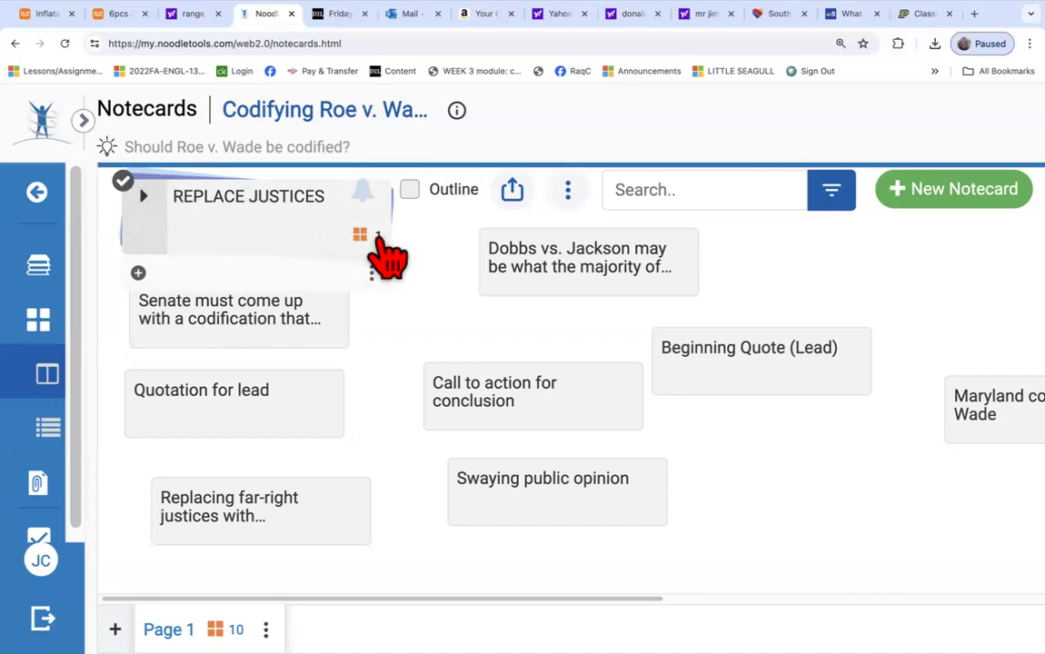
{"action": "left_click", "coordinate": [147, 198]}
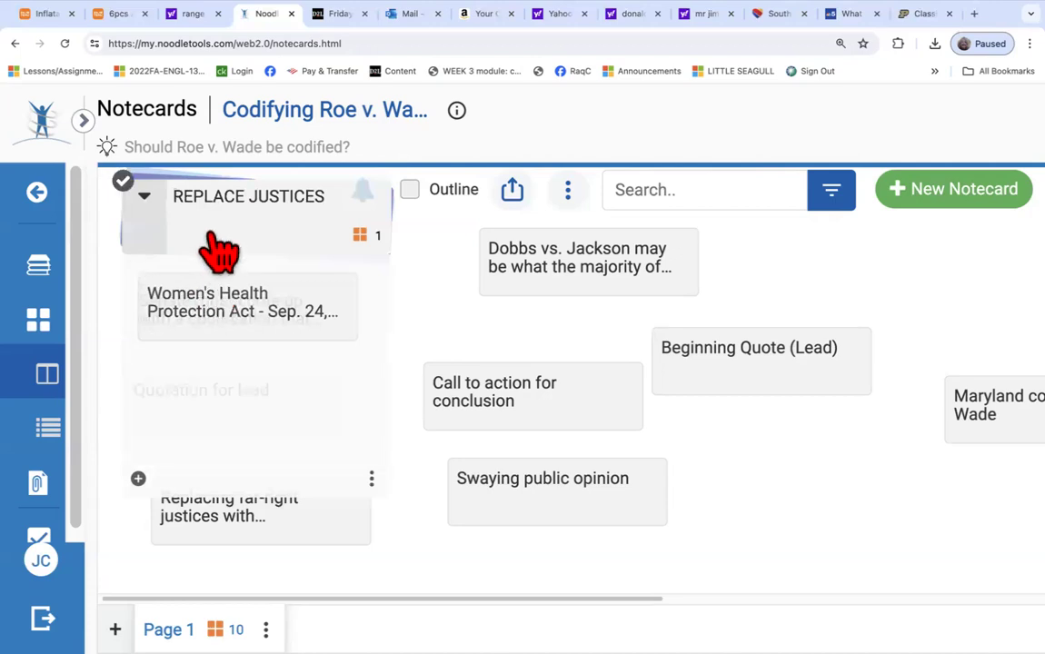
Put the Senate codification notecard into a new CONGRESS PASSES BILL pile below the collapsed REPLACE JUSTICES pile, and add the Quotation for lead notecard to it.
{"action": "left_click", "coordinate": [145, 198]}
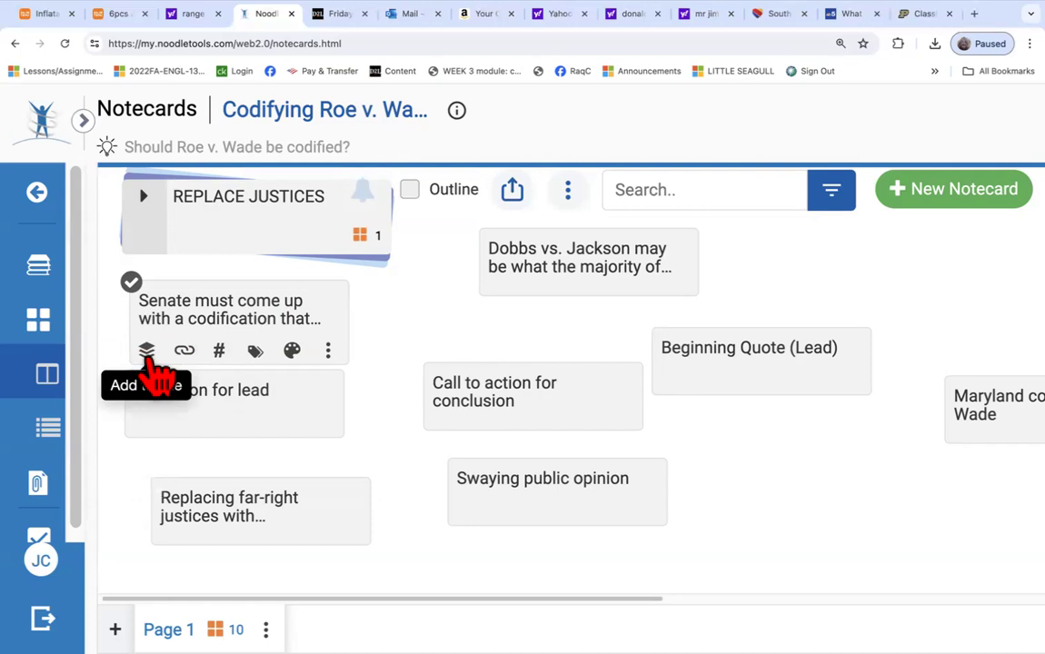
{"action": "left_click", "coordinate": [146, 352]}
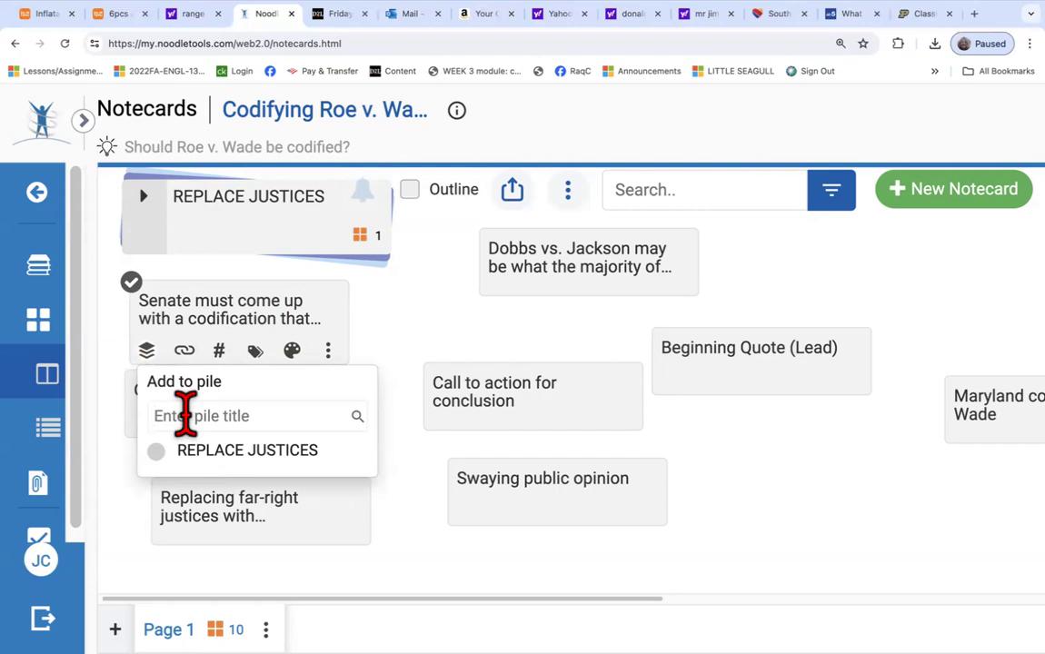
{"action": "type", "text": "CONGRESS PASSES BILL"}
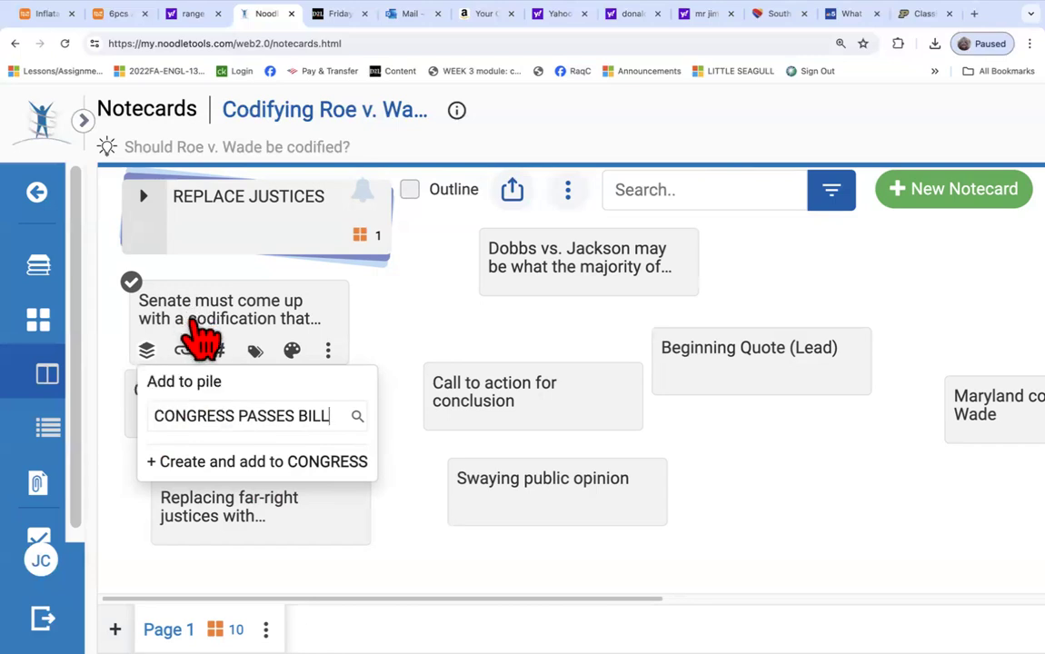
{"action": "left_click", "coordinate": [224, 461]}
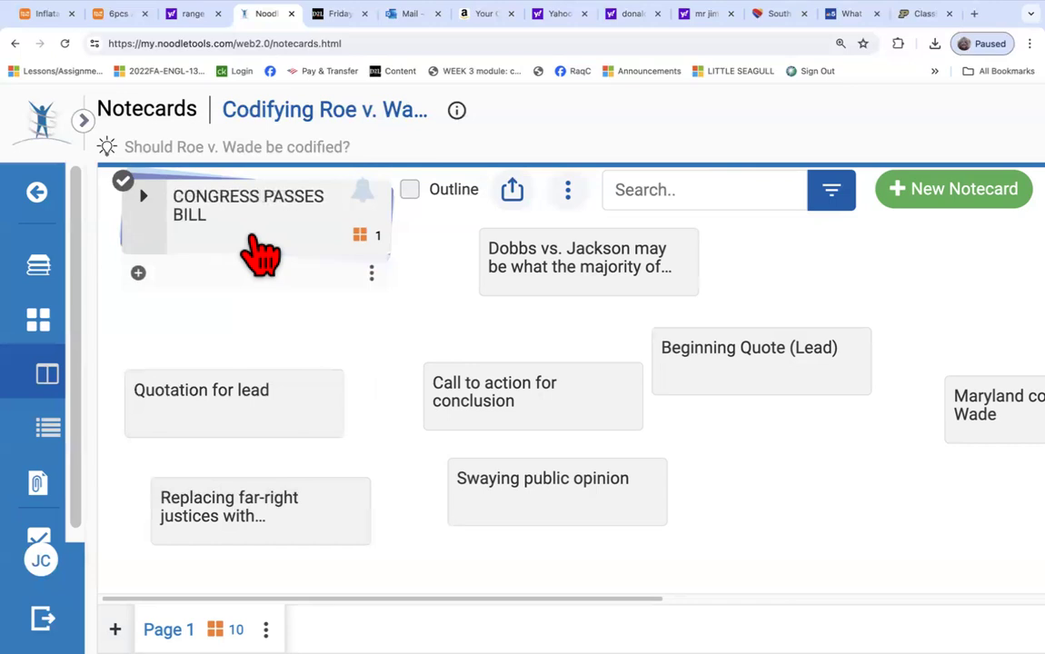
{"action": "left_click_drag", "start_coordinate": [253, 239], "coordinate": [219, 334]}
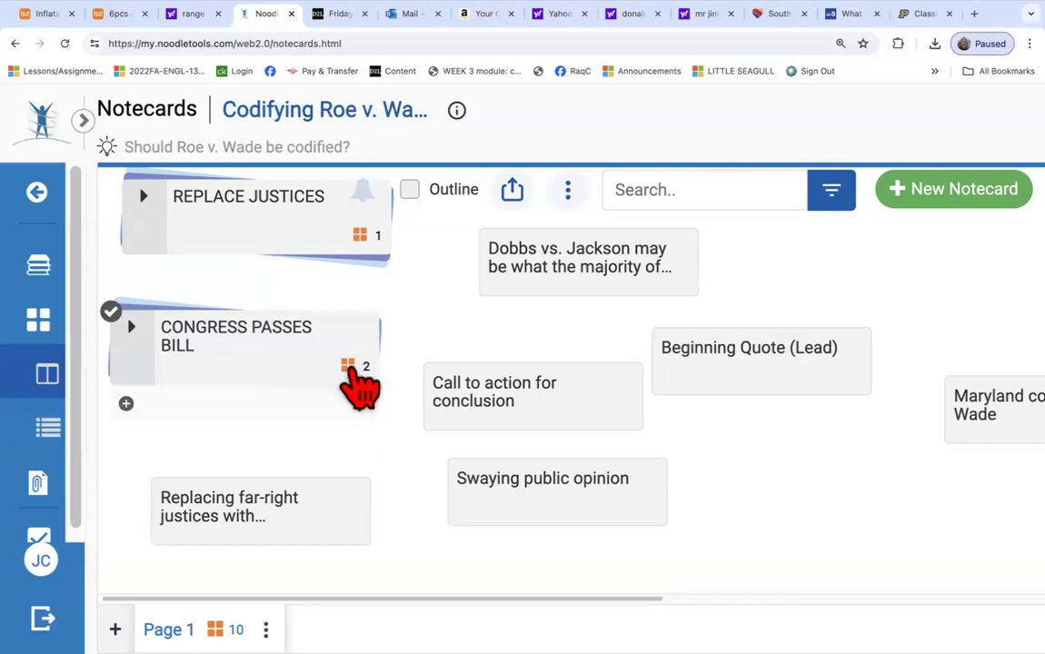
Expand the CONGRESS PASSES BILL pile, check its notecards and the options of Quotation for lead, and collapse the pile again.
{"action": "left_click", "coordinate": [132, 327]}
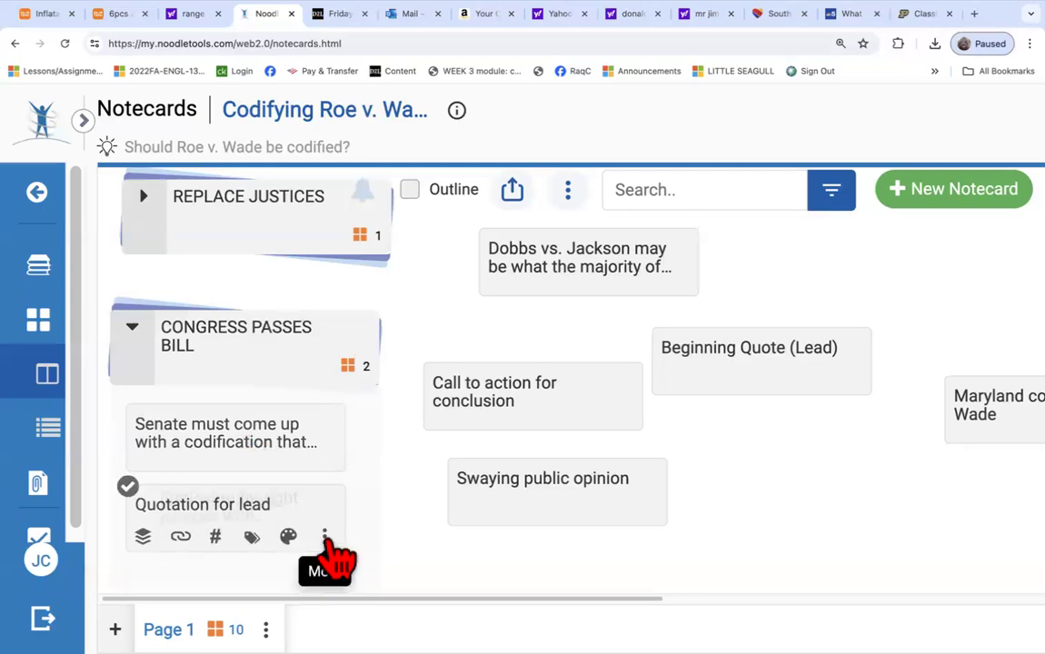
{"action": "left_click", "coordinate": [324, 538]}
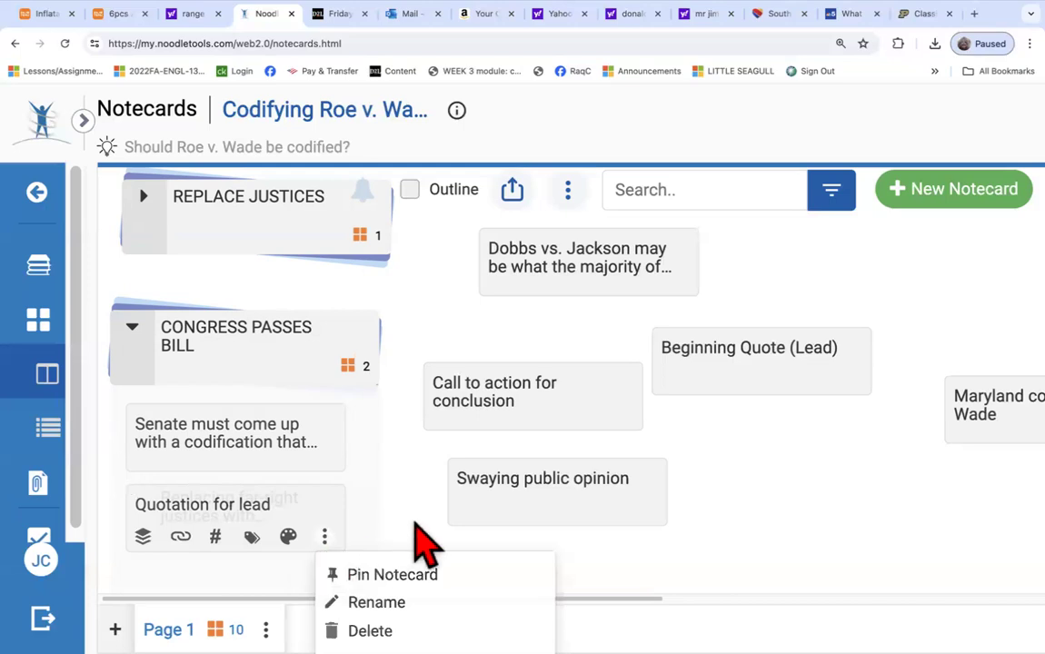
{"action": "scroll", "coordinate": [427, 543], "scroll_direction": "down", "scroll_amount": 1}
{"action": "left_click_drag", "start_coordinate": [282, 459], "coordinate": [233, 542]}
{"action": "mouse_move", "coordinate": [263, 448]}
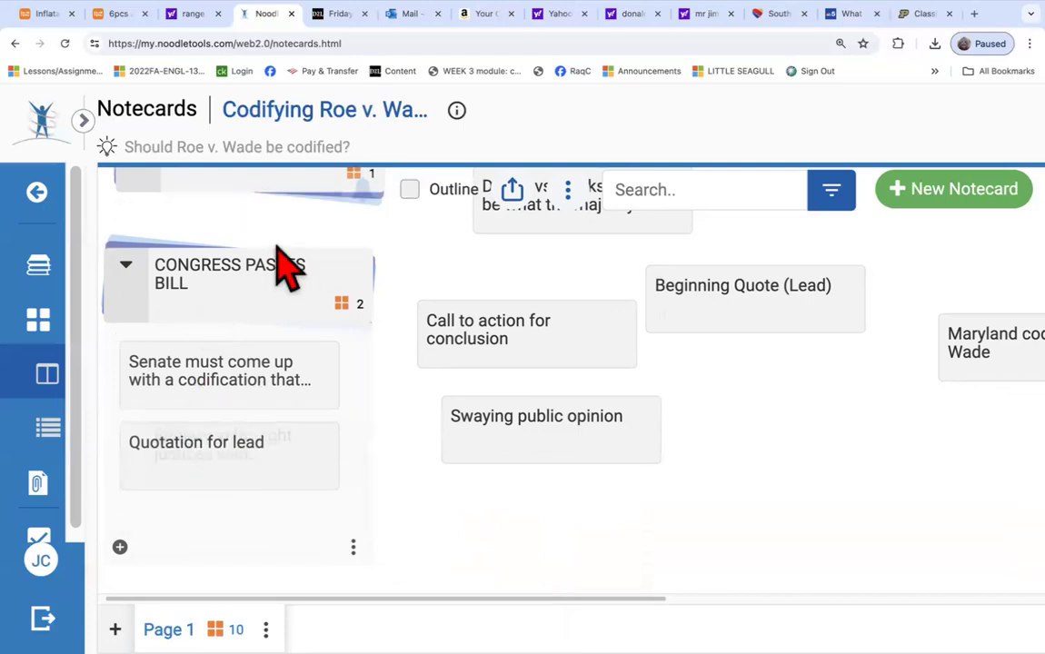
{"action": "left_click", "coordinate": [128, 265]}
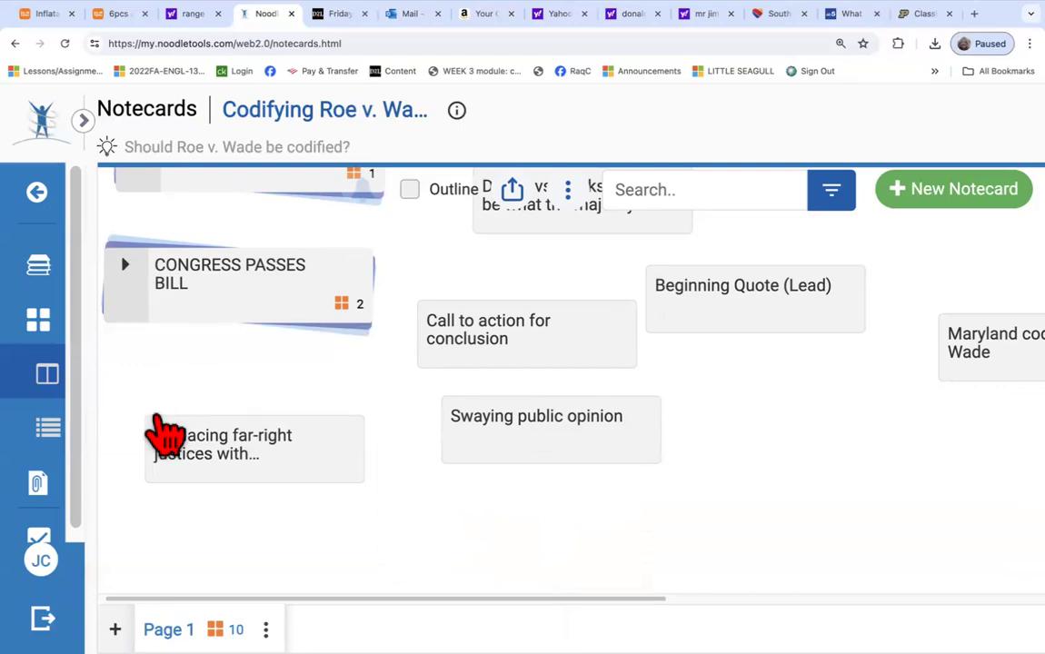
{"action": "scroll", "coordinate": [186, 454], "scroll_direction": "up", "scroll_amount": 1}
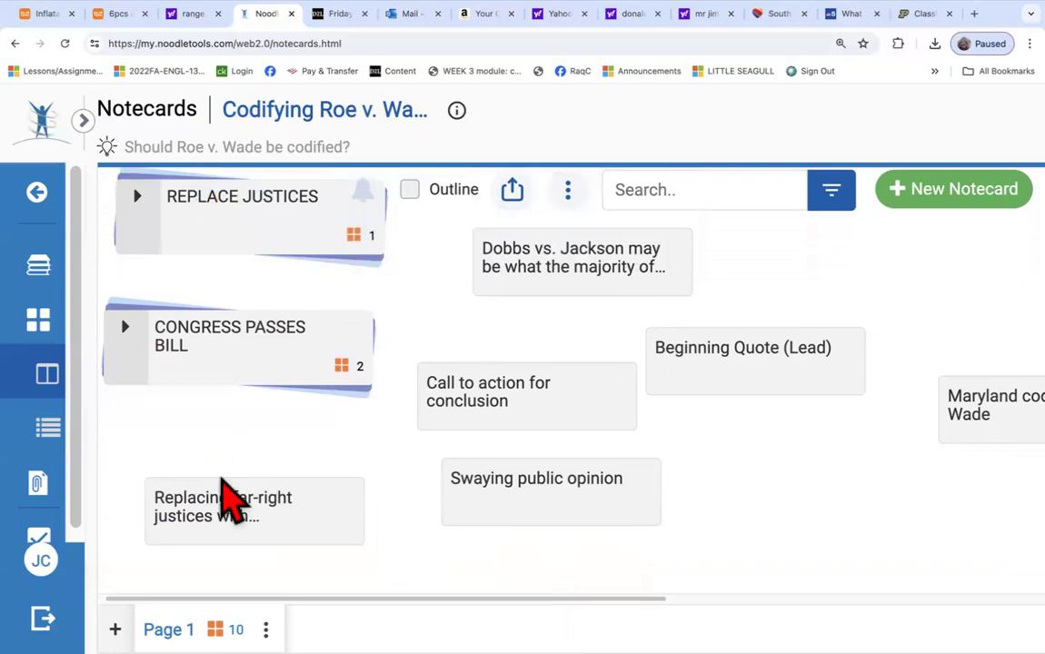
Try to add the Replacing far-right justices notecard to the REPLACE JUSTICES pile, and decline merging the piles.
{"action": "mouse_move", "coordinate": [234, 525]}
{"action": "left_click_drag", "start_coordinate": [234, 525], "coordinate": [337, 247]}
{"action": "left_click", "coordinate": [345, 526]}
{"action": "mouse_move", "coordinate": [210, 572]}
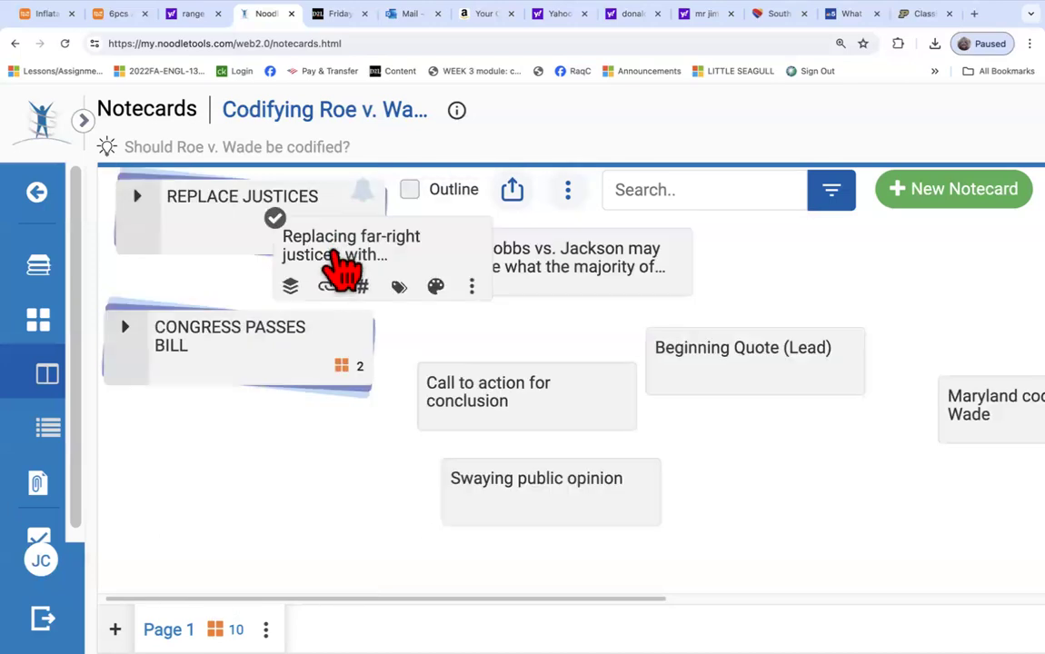
{"action": "mouse_move", "coordinate": [338, 345]}
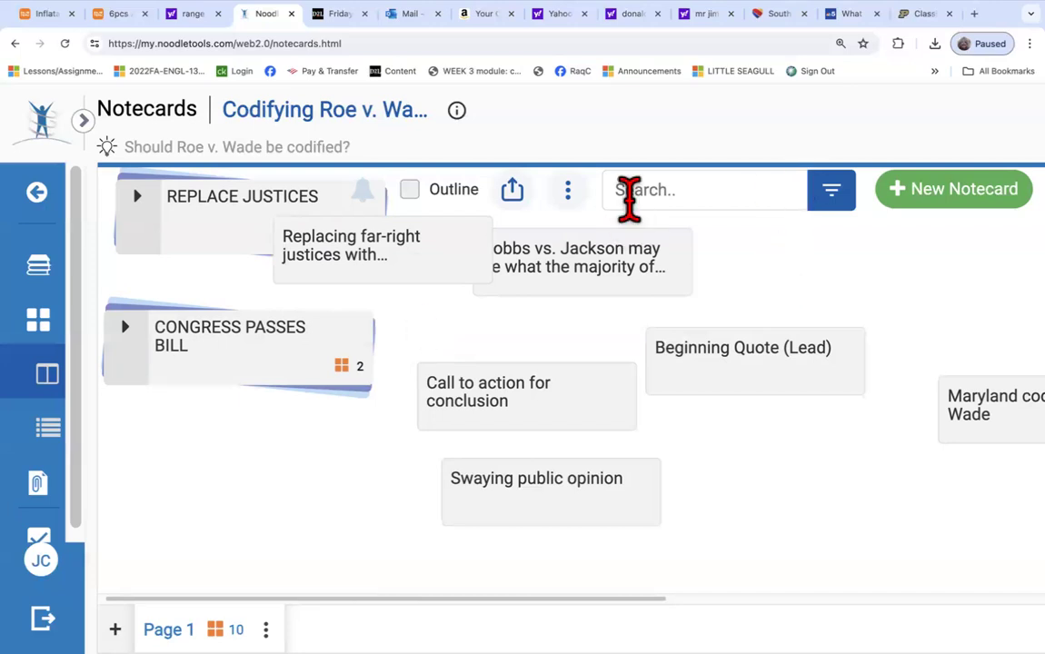
{"action": "mouse_move", "coordinate": [307, 248]}
{"action": "left_click", "coordinate": [137, 196]}
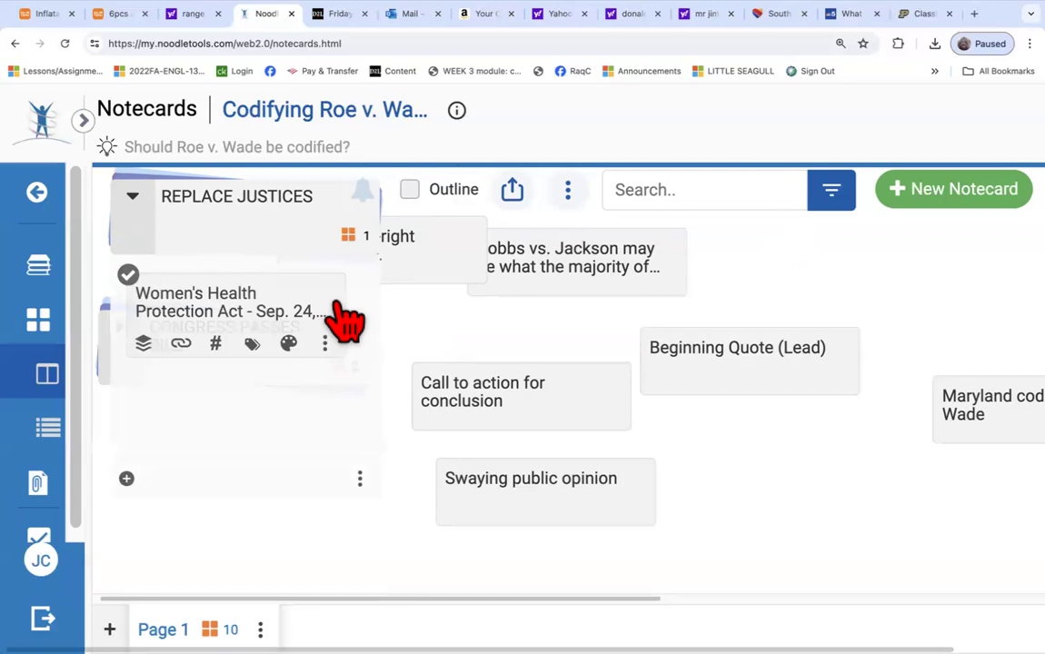
{"action": "mouse_move", "coordinate": [286, 323]}
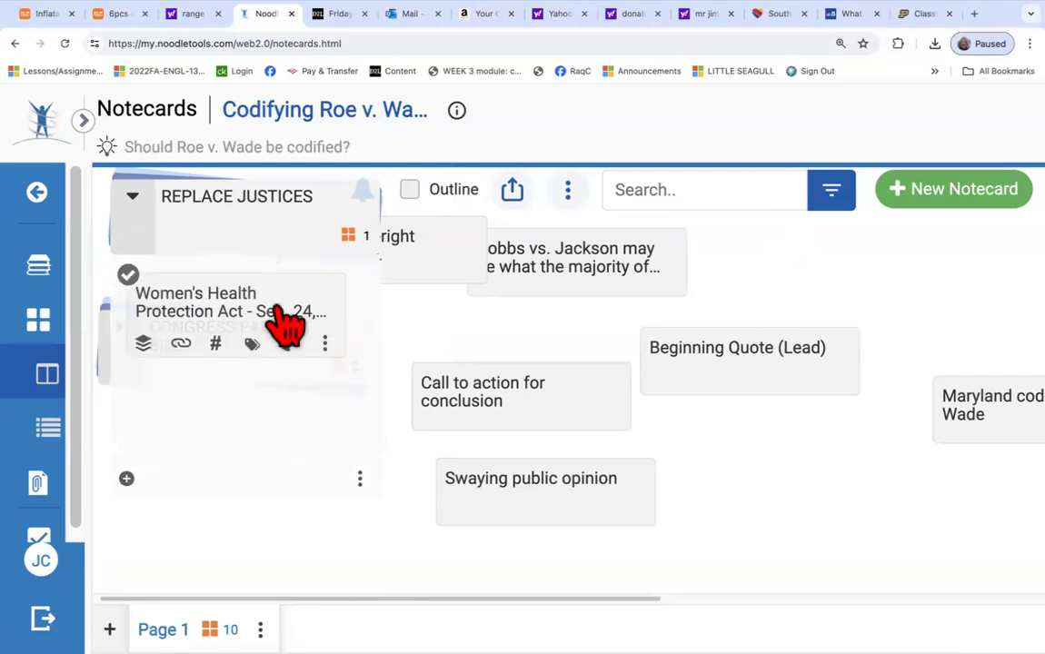
{"action": "mouse_move", "coordinate": [273, 240]}
{"action": "left_mouse_down"}
{"action": "mouse_move", "coordinate": [260, 445]}
{"action": "mouse_move", "coordinate": [560, 343]}
{"action": "mouse_move", "coordinate": [472, 310]}
{"action": "mouse_move", "coordinate": [131, 263]}
{"action": "mouse_move", "coordinate": [112, 240]}
{"action": "left_mouse_up"}
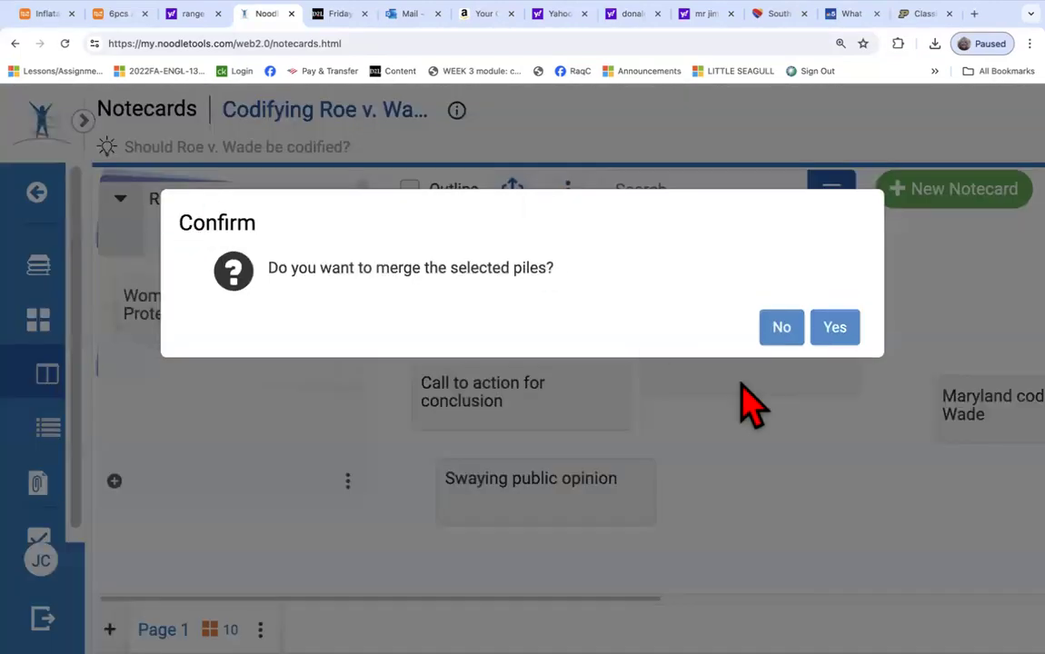
{"action": "left_click", "coordinate": [781, 329]}
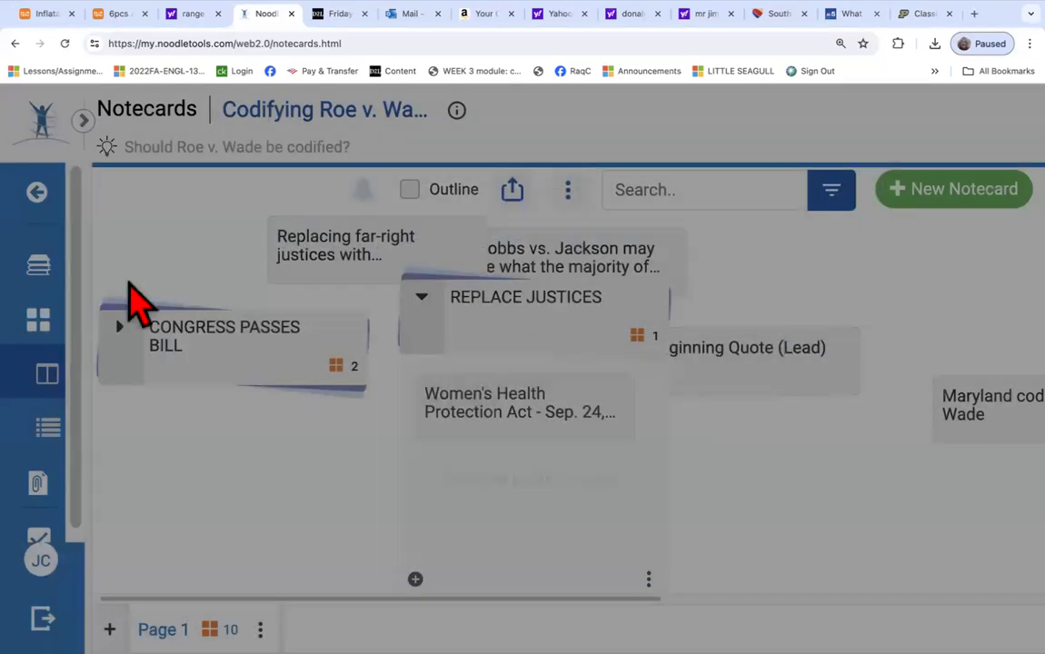
Move the CONGRESS PASSES BILL pile further down, and add the Replacing far-right justices notecard to the REPLACE JUSTICES pile, leaving it collapsed.
{"action": "left_click_drag", "start_coordinate": [209, 372], "coordinate": [196, 506]}
{"action": "left_click_drag", "start_coordinate": [342, 246], "coordinate": [132, 229]}
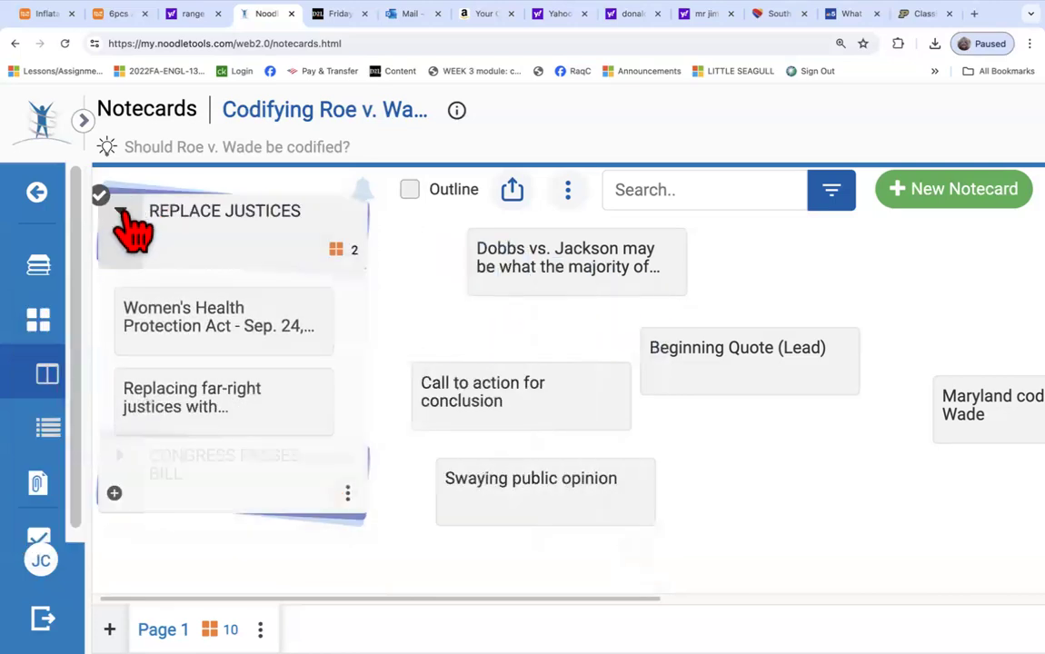
{"action": "left_click", "coordinate": [121, 211]}
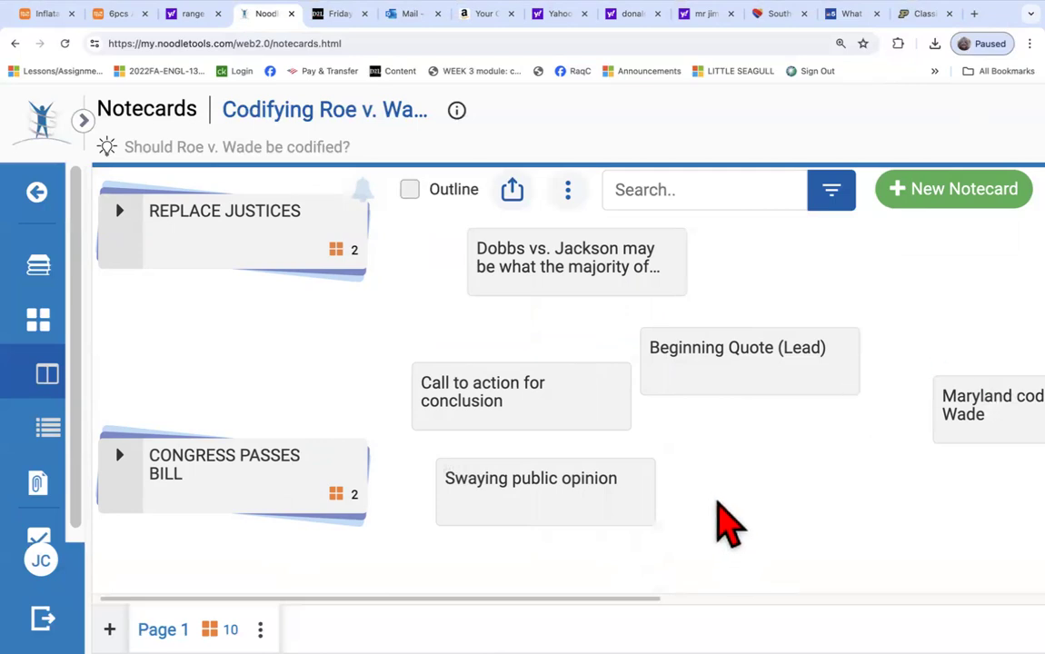
Put the Swaying public opinion notecard into a new pile titled PUBLIC OPINION and place the pile below REPLACE JUSTICES.
{"action": "mouse_move", "coordinate": [596, 507]}
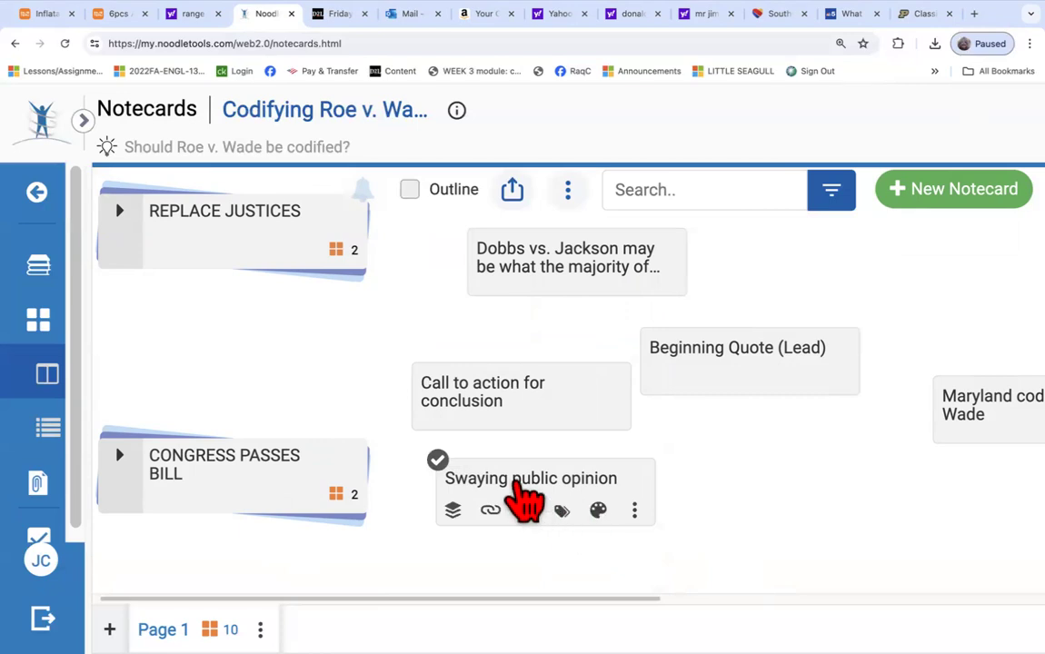
{"action": "left_click", "coordinate": [454, 511]}
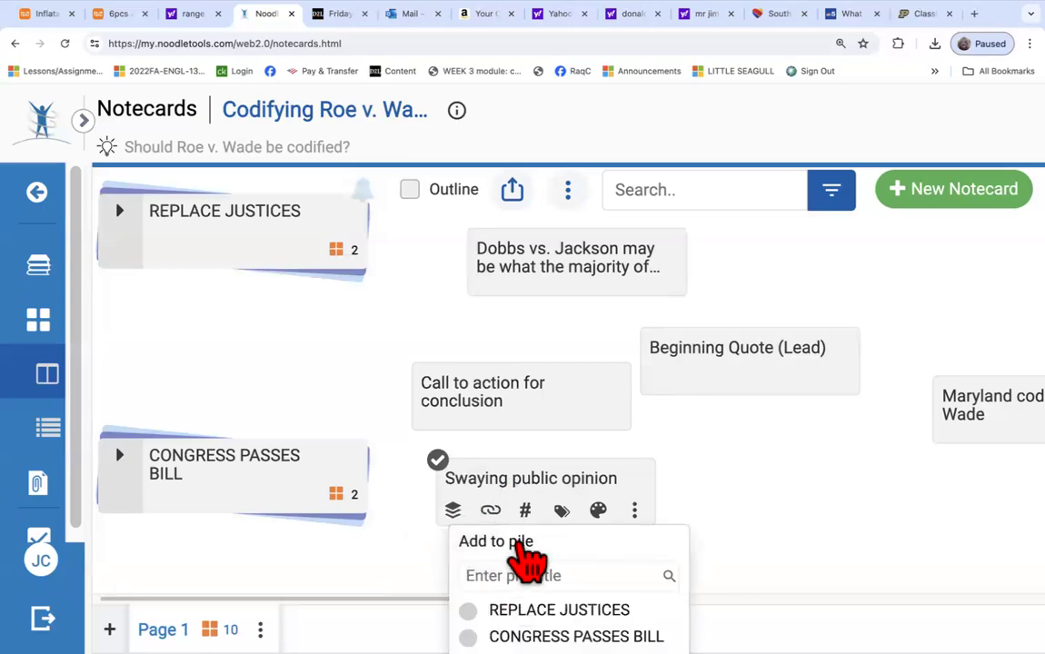
{"action": "left_click", "coordinate": [519, 571]}
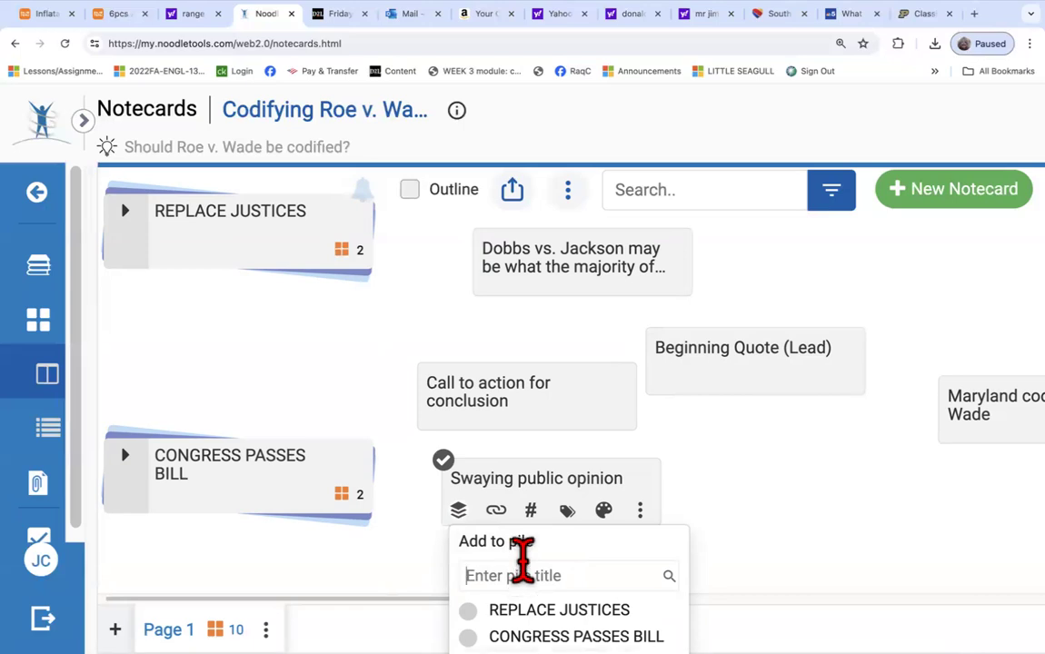
{"action": "type", "text": "PUBLIC OPINION"}
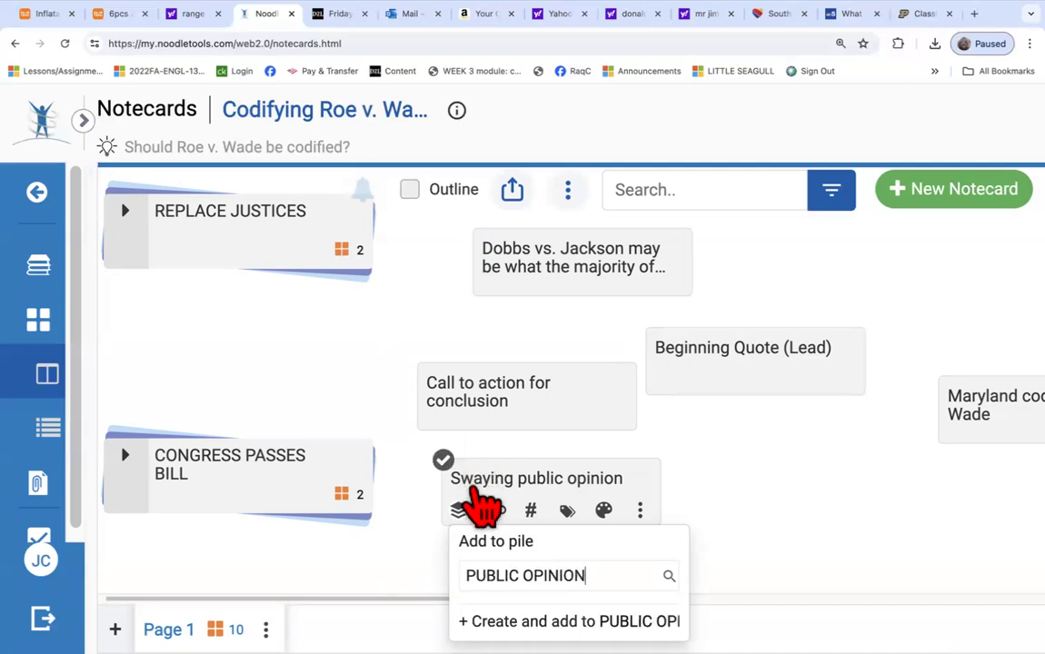
{"action": "key", "text": "Return"}
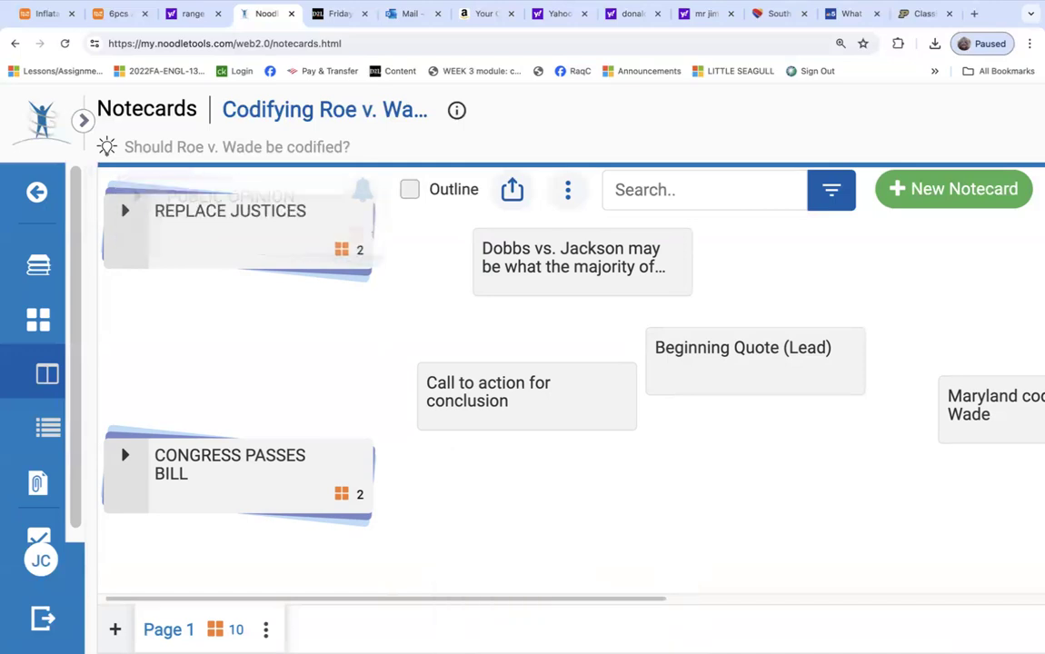
{"action": "left_click_drag", "start_coordinate": [259, 248], "coordinate": [238, 419]}
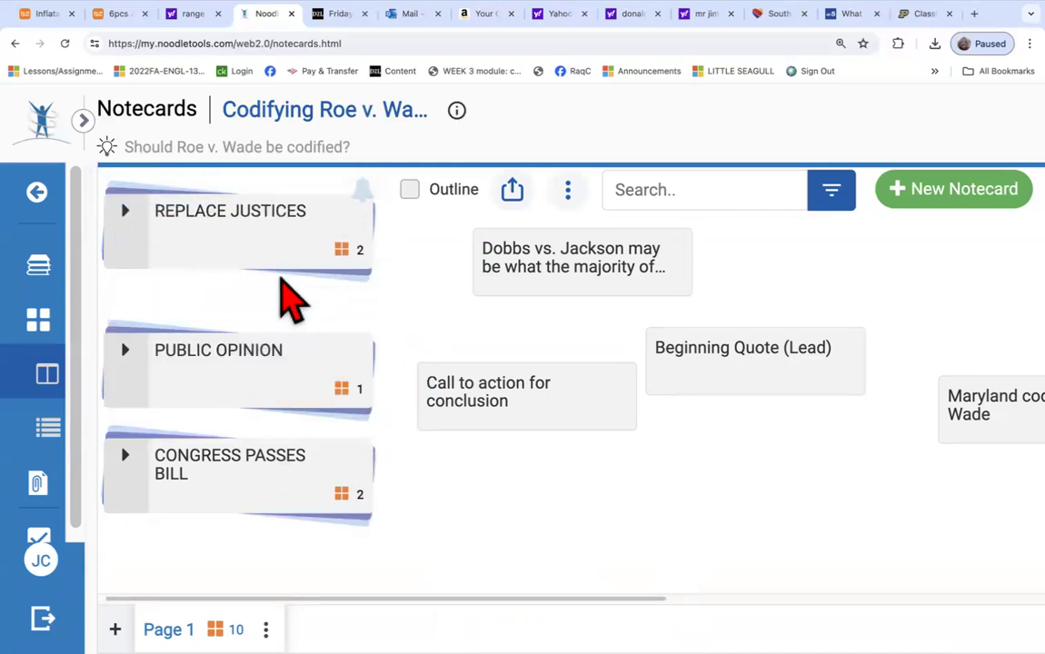
Arrange the piles in one column in the order REPLACE JUSTICES, CONGRESS PASSES BILL, PUBLIC OPINION, without overlaps.
{"action": "left_click", "coordinate": [258, 286]}
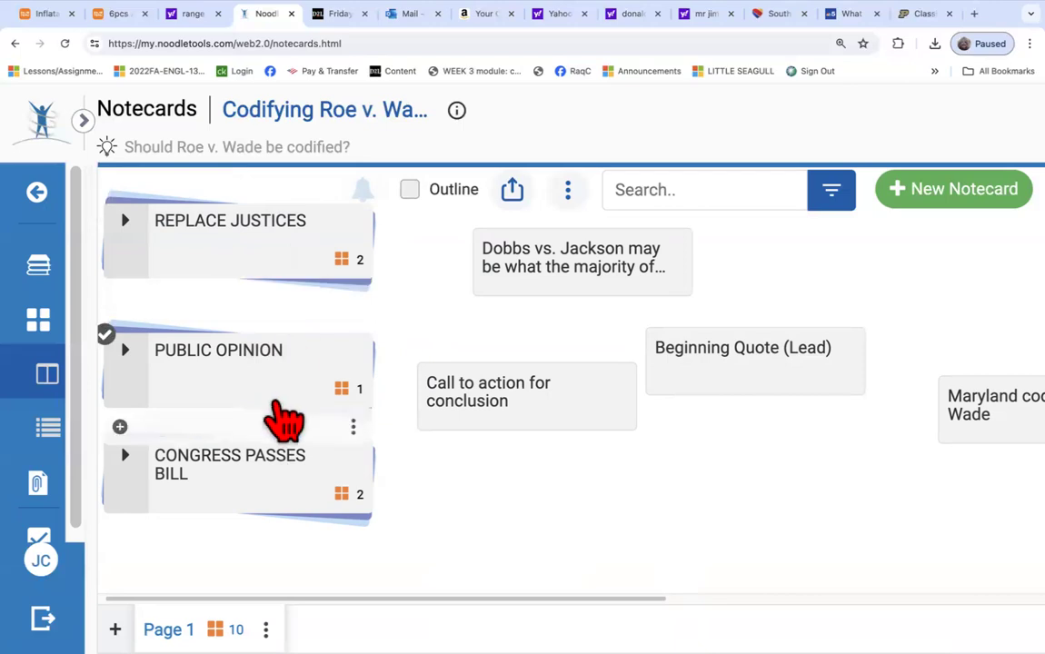
{"action": "scroll", "coordinate": [277, 400], "scroll_direction": "down", "scroll_amount": 1}
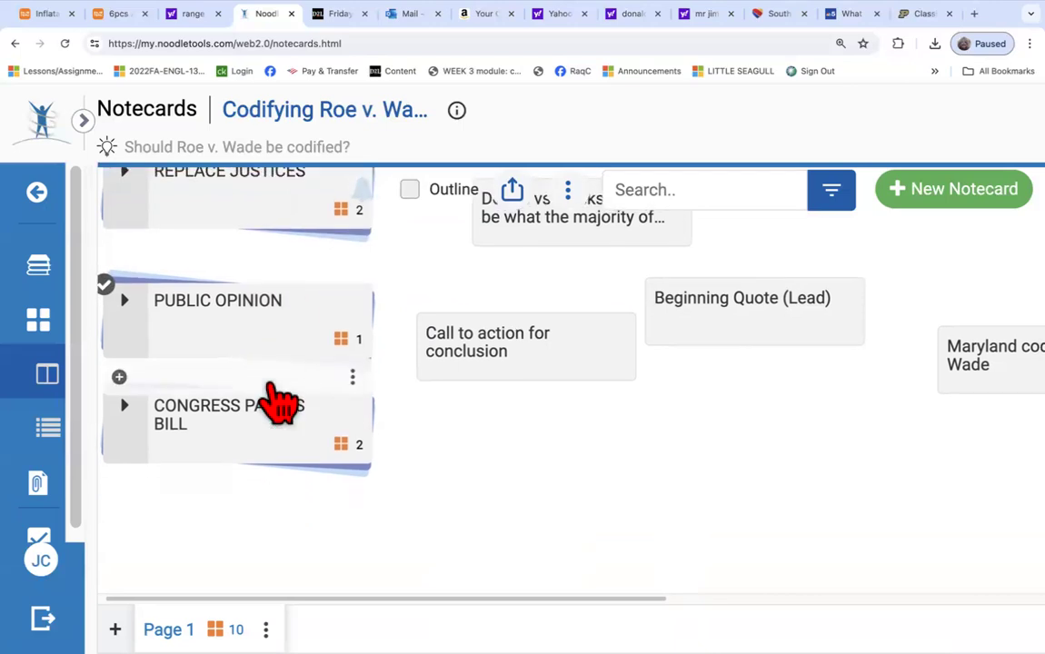
{"action": "left_click_drag", "start_coordinate": [273, 433], "coordinate": [275, 468]}
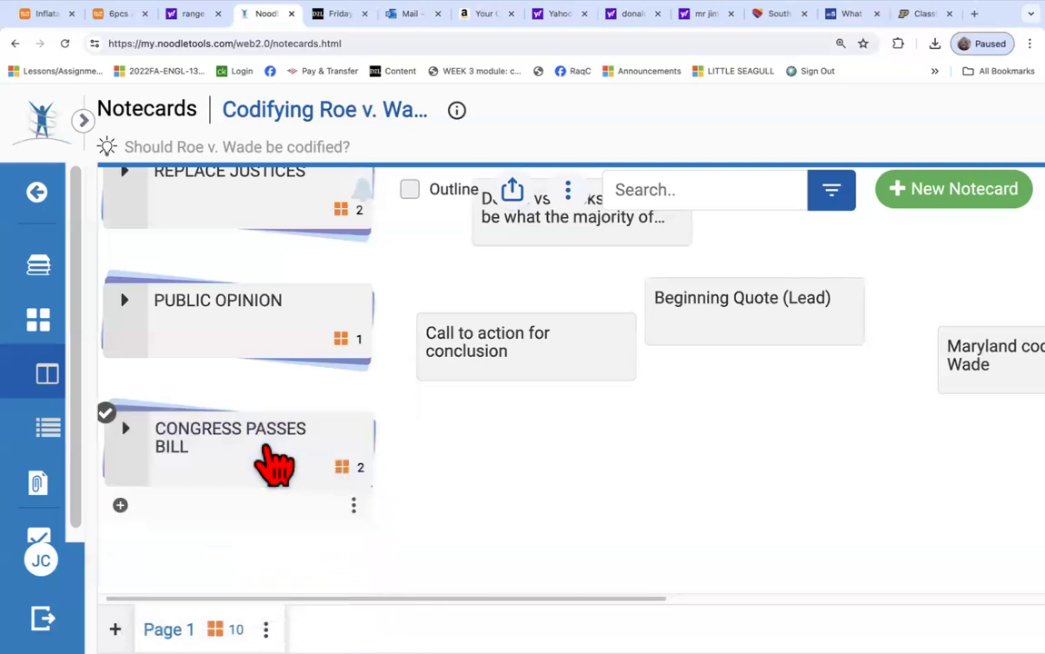
{"action": "left_click", "coordinate": [234, 309]}
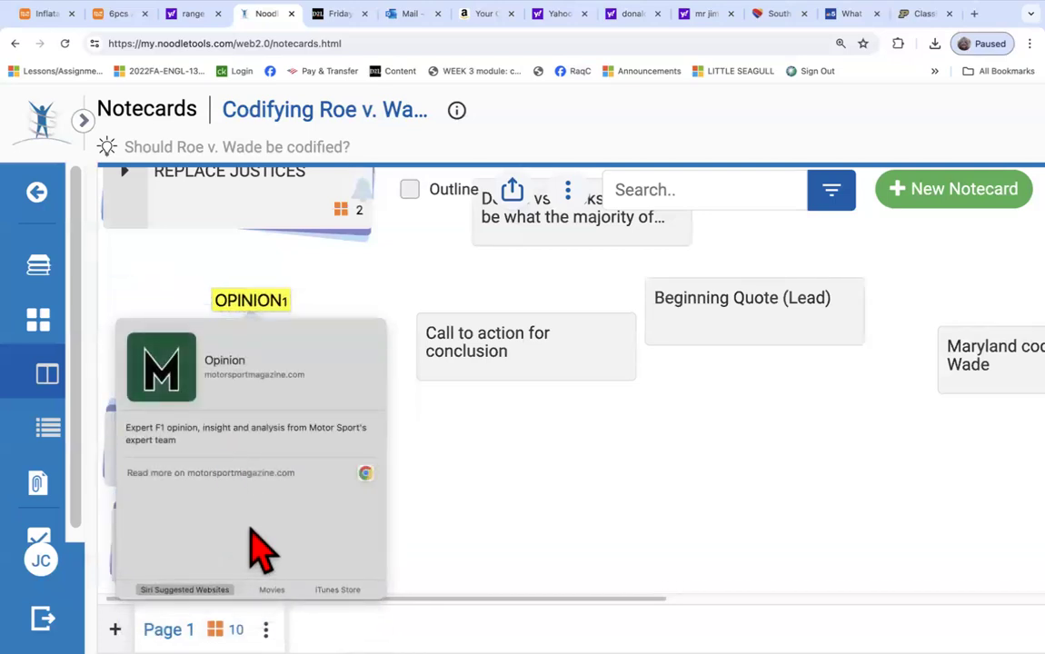
{"action": "left_click", "coordinate": [427, 468]}
{"action": "left_click_drag", "start_coordinate": [233, 440], "coordinate": [198, 280]}
{"action": "left_click_drag", "start_coordinate": [223, 559], "coordinate": [218, 404]}
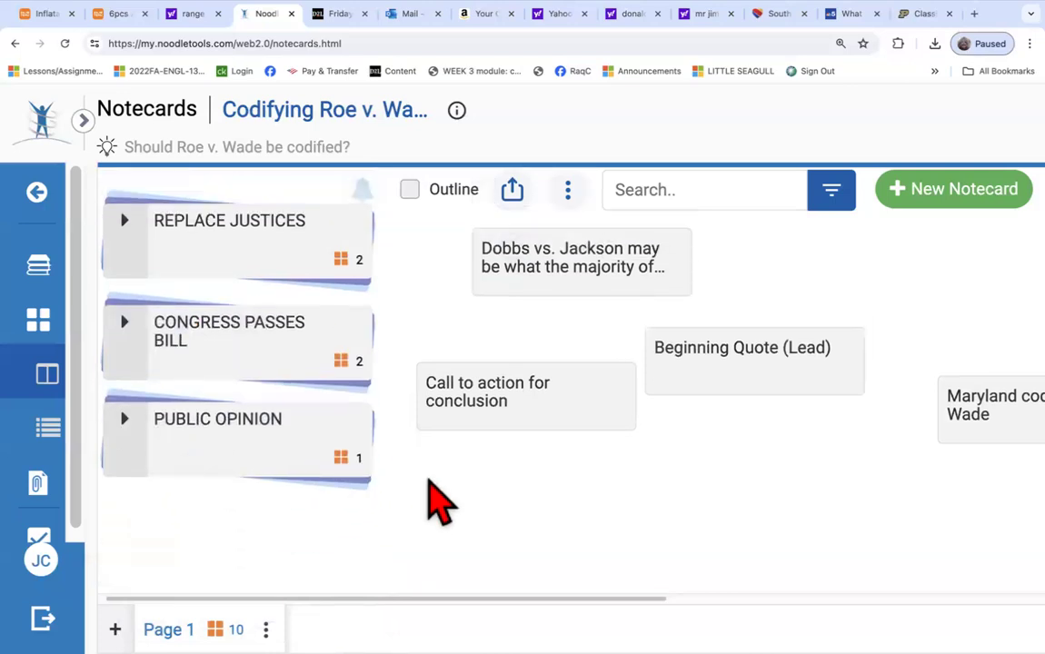
Put the Dobbs vs. Jackson notecard into a new pile titled COUNTERARGUMENT and place the pile beside REPLACE JUSTICES.
{"action": "mouse_move", "coordinate": [560, 270]}
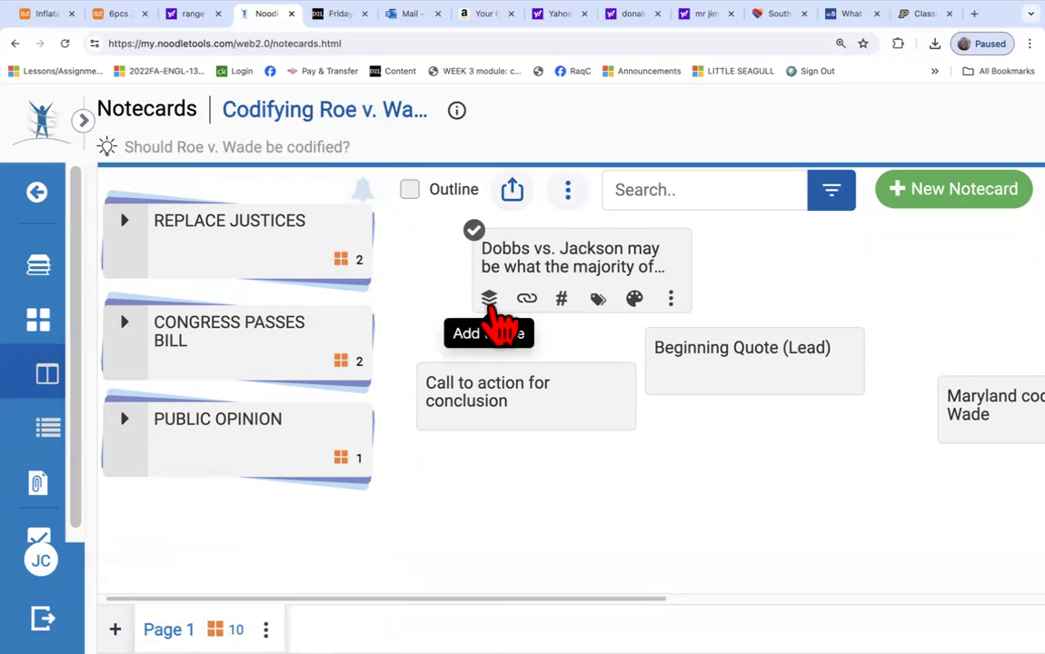
{"action": "left_click", "coordinate": [492, 307]}
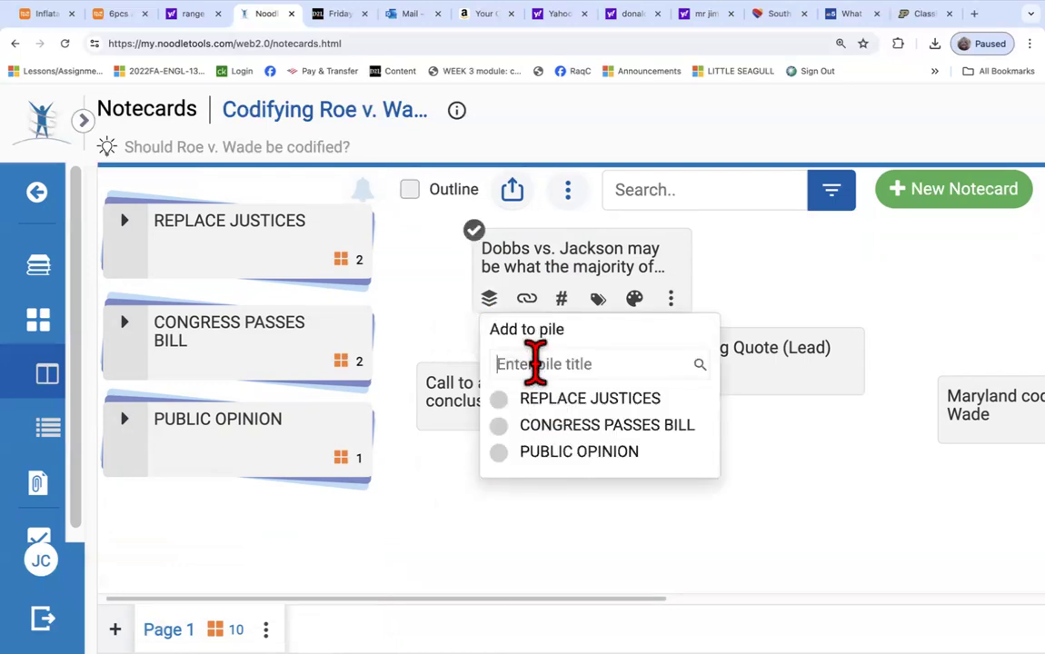
{"action": "type", "text": "COU"}
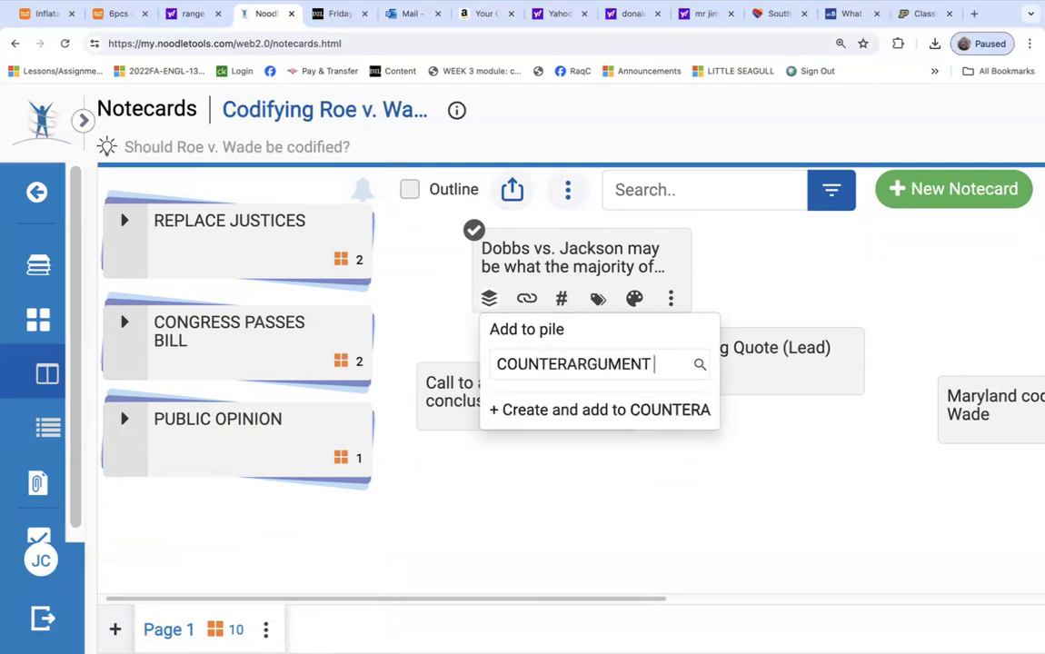
{"action": "type", "text": "NTERARGUMENT"}
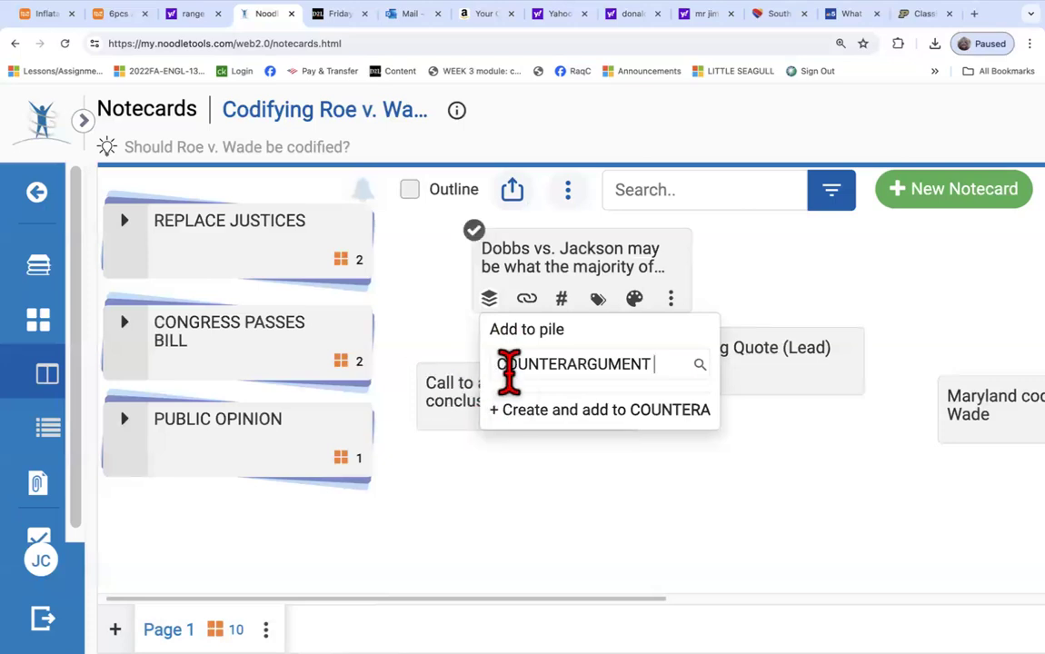
{"action": "left_click", "coordinate": [536, 416]}
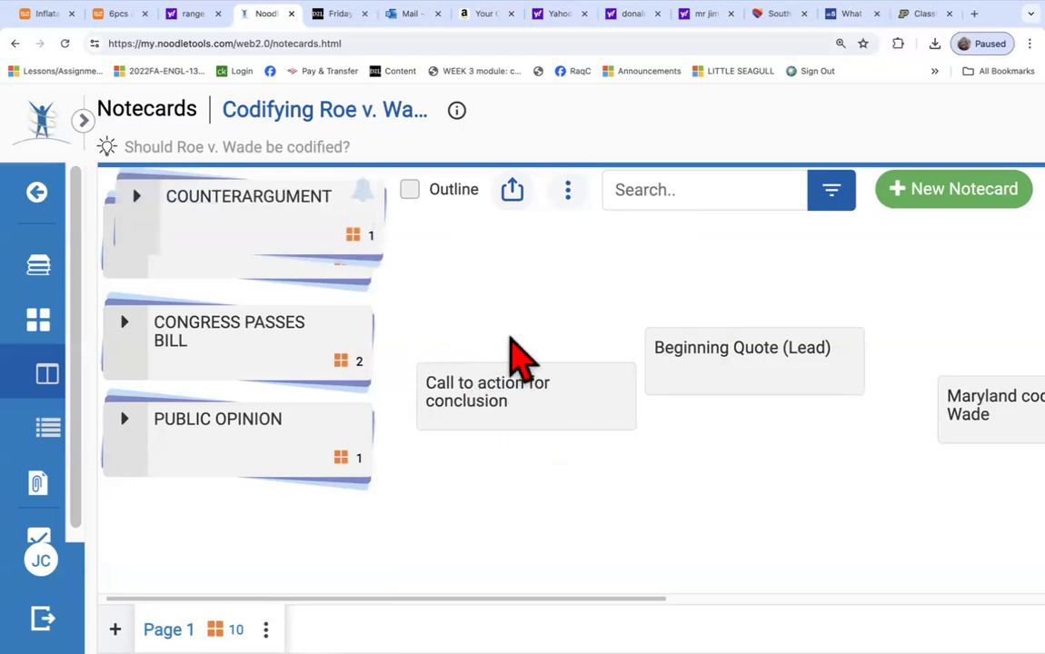
{"action": "left_click_drag", "start_coordinate": [354, 250], "coordinate": [576, 255]}
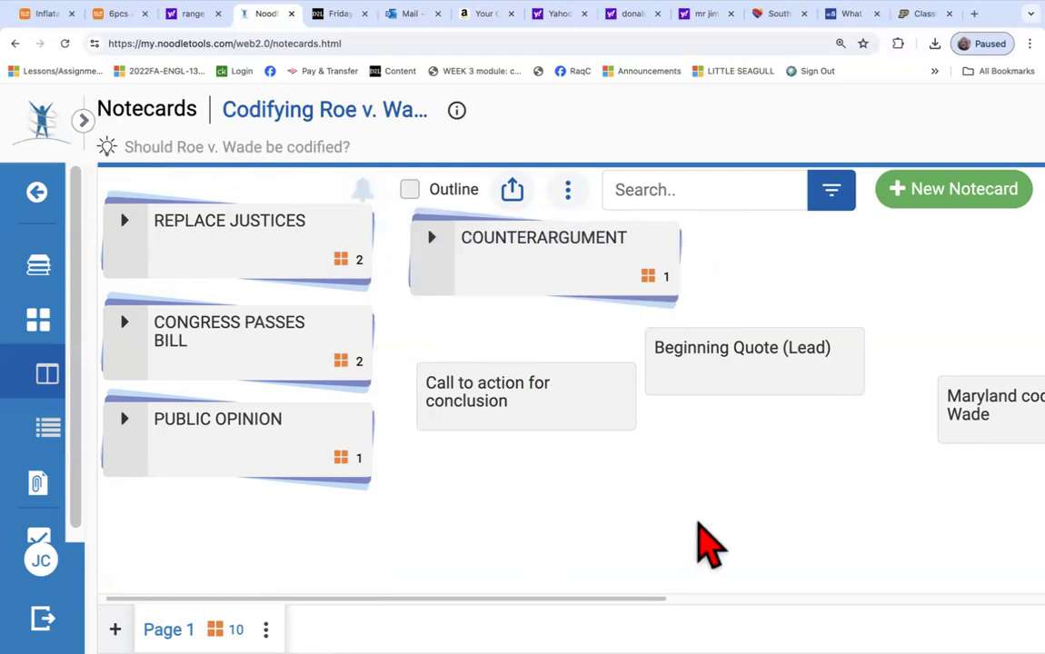
Expand the CONGRESS PASSES BILL pile and add the Maryland codified Roe v. Wade notecard to it.
{"action": "scroll", "coordinate": [700, 532], "scroll_direction": "right", "scroll_amount": 5}
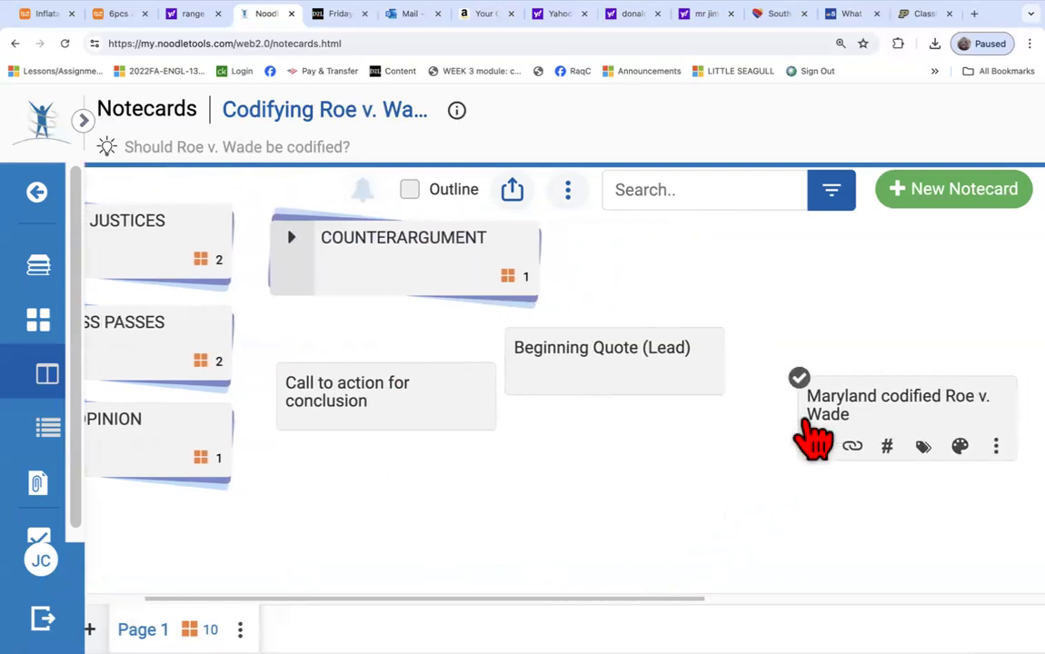
{"action": "scroll", "coordinate": [845, 429], "scroll_direction": "left", "scroll_amount": 4}
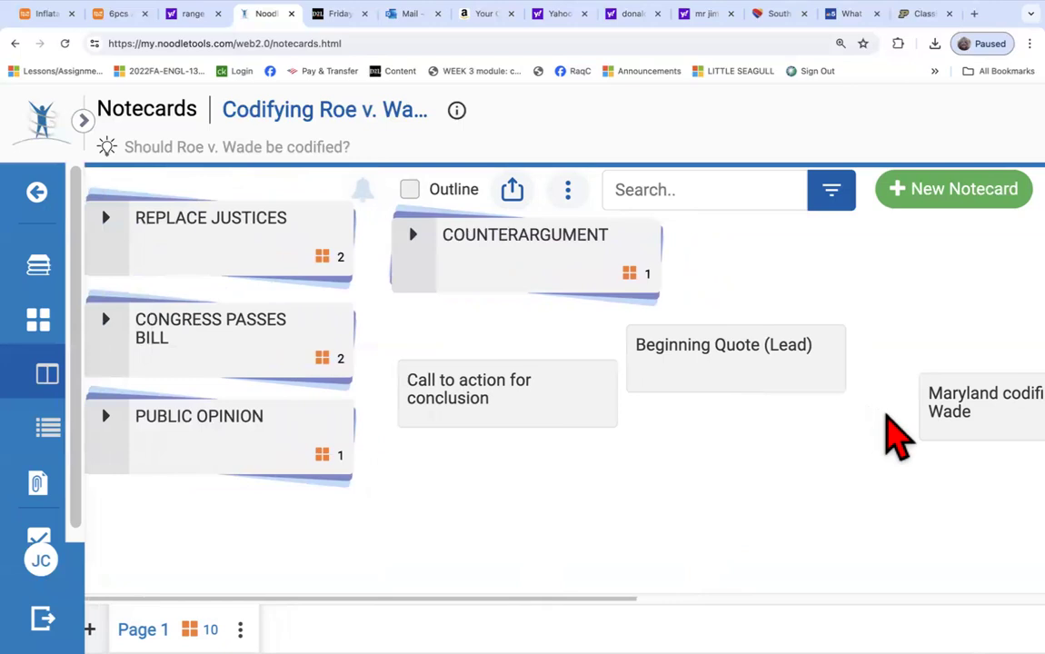
{"action": "mouse_move", "coordinate": [950, 422]}
{"action": "left_click_drag", "start_coordinate": [954, 409], "coordinate": [289, 345]}
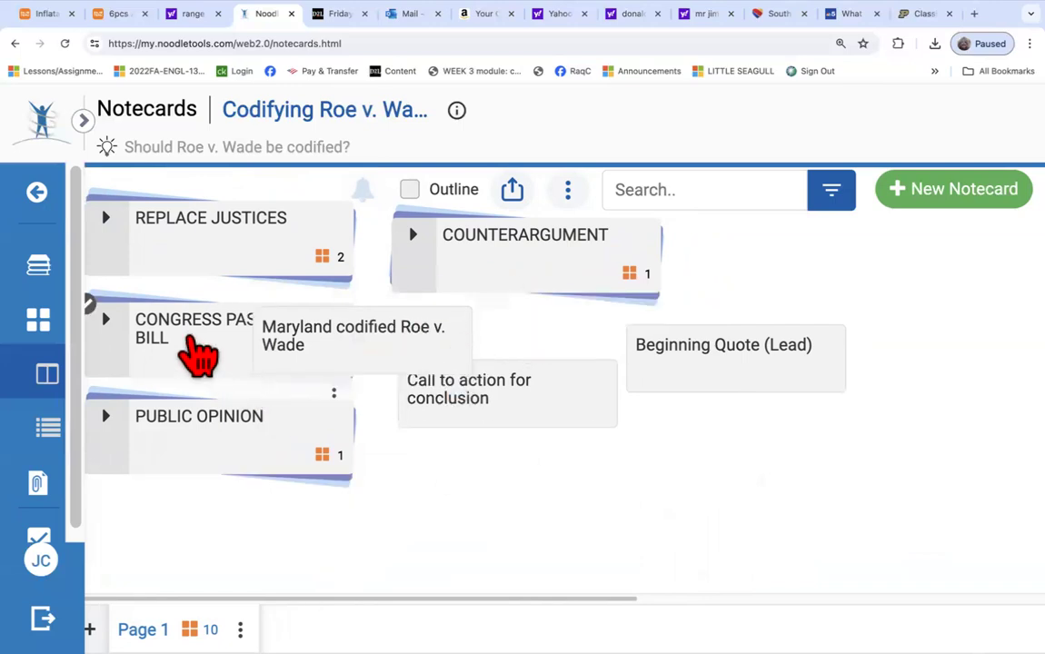
{"action": "left_click", "coordinate": [106, 320]}
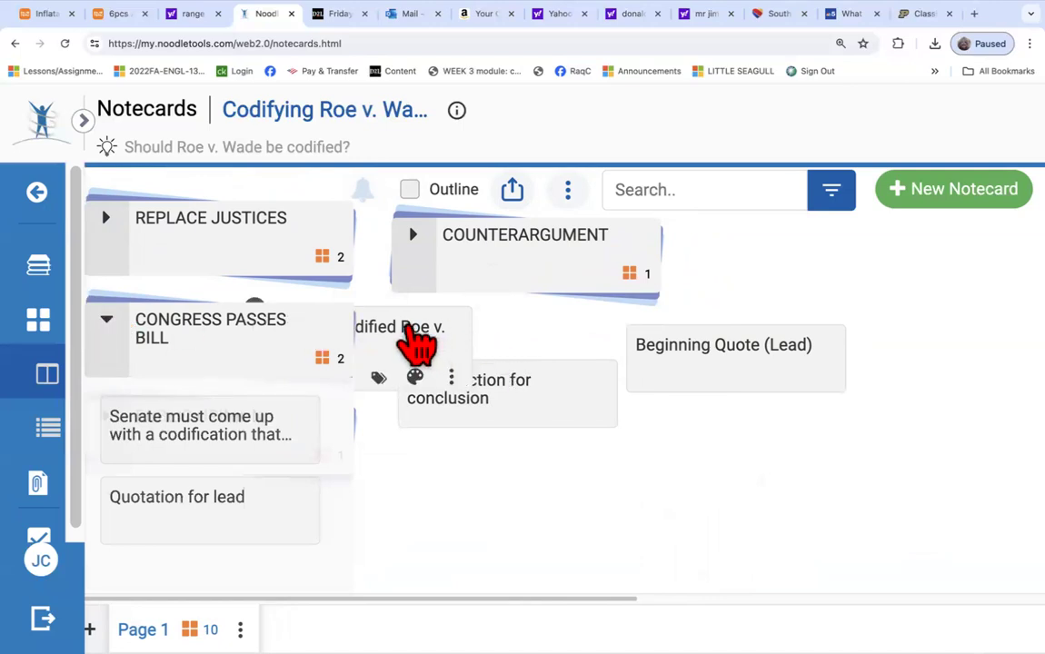
{"action": "left_click_drag", "start_coordinate": [417, 343], "coordinate": [273, 339]}
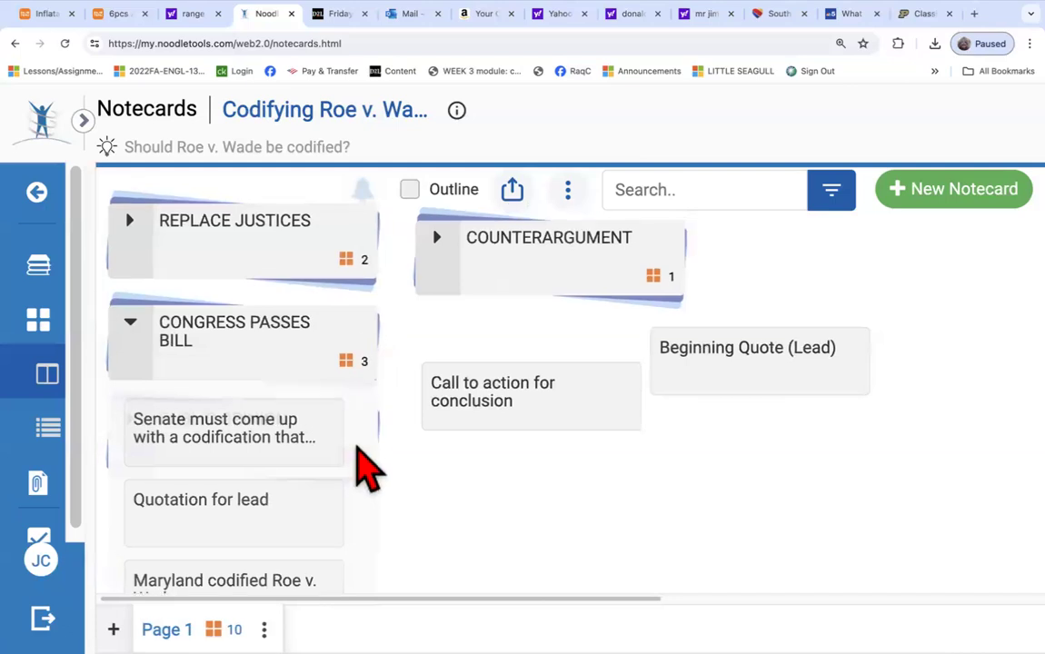
{"action": "scroll", "coordinate": [362, 467], "scroll_direction": "down", "scroll_amount": 1}
{"action": "scroll", "coordinate": [362, 467], "scroll_direction": "up", "scroll_amount": 1}
Put the Quotation for lead notecard into a new pile titled INTRODUCTION and place the pile below the Call to action for conclusion notecard.
{"action": "mouse_move", "coordinate": [283, 527]}
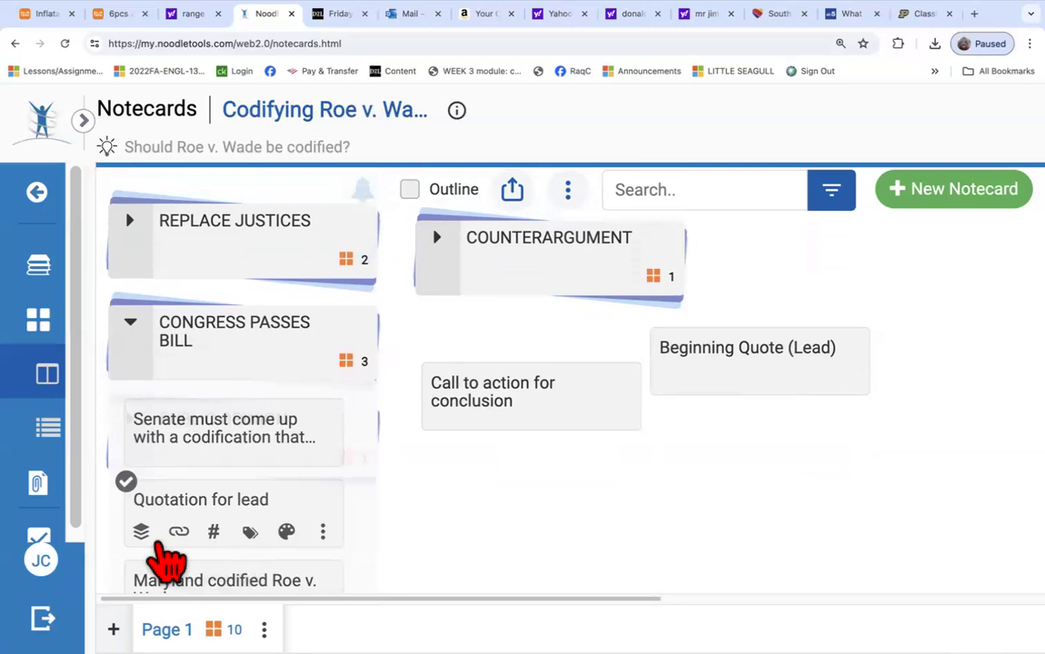
{"action": "left_click", "coordinate": [141, 531]}
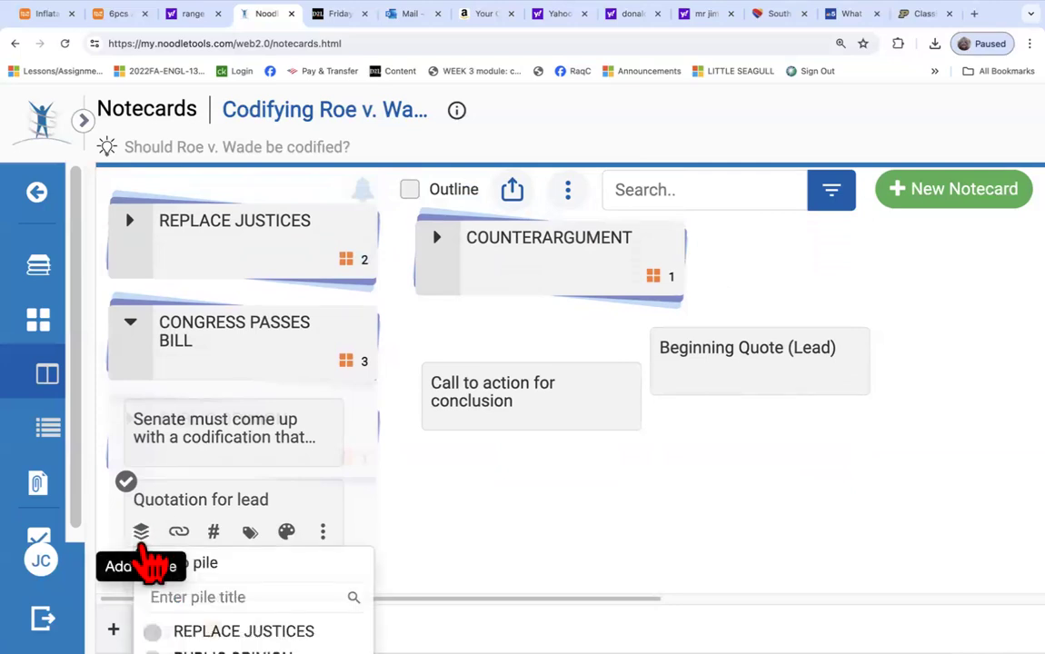
{"action": "left_click", "coordinate": [206, 592]}
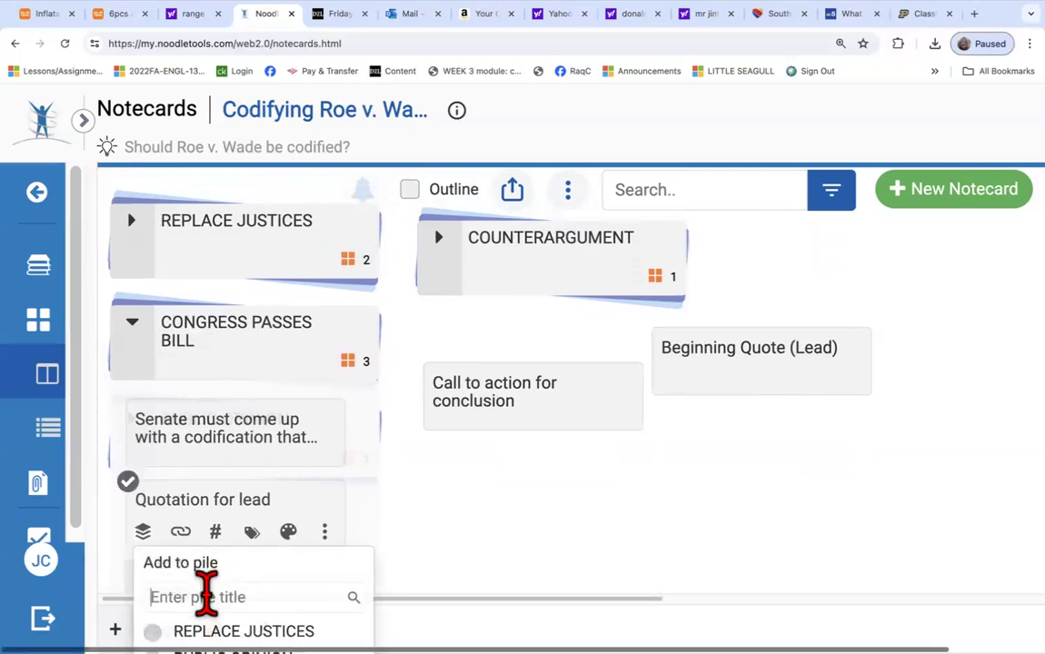
{"action": "type", "text": "IN"}
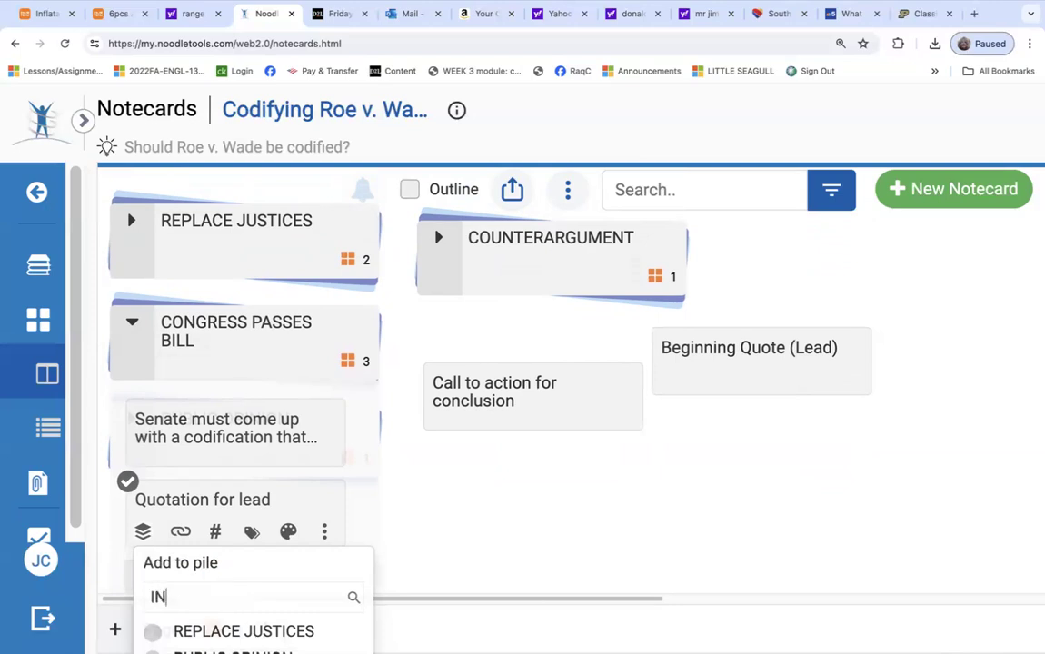
{"action": "type", "text": "TR"}
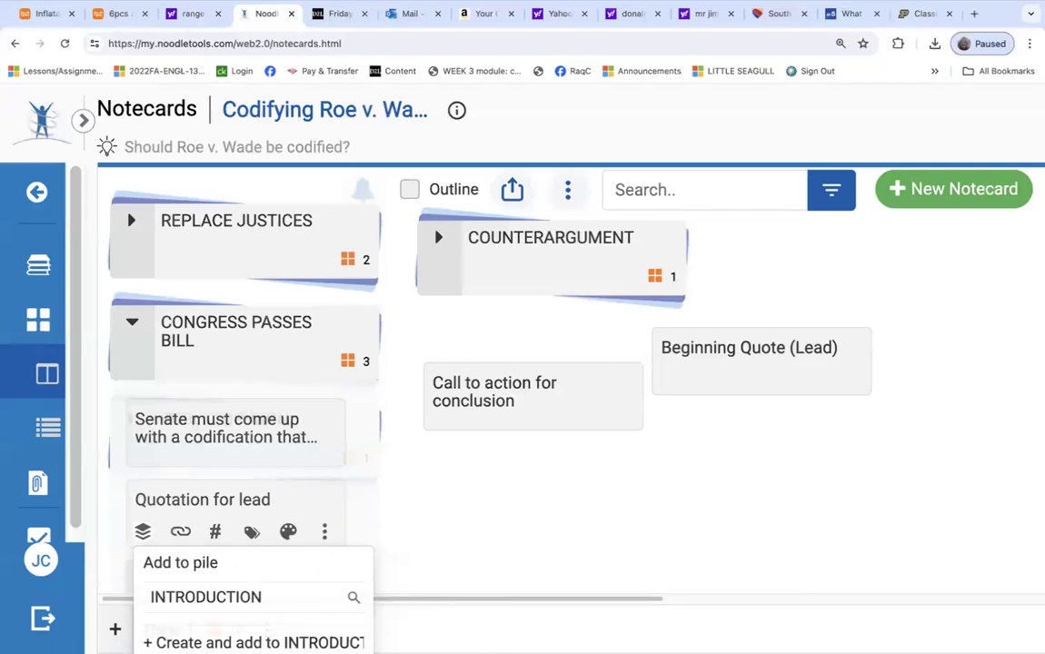
{"action": "type", "text": "ODUCTION"}
{"action": "key", "text": "Return"}
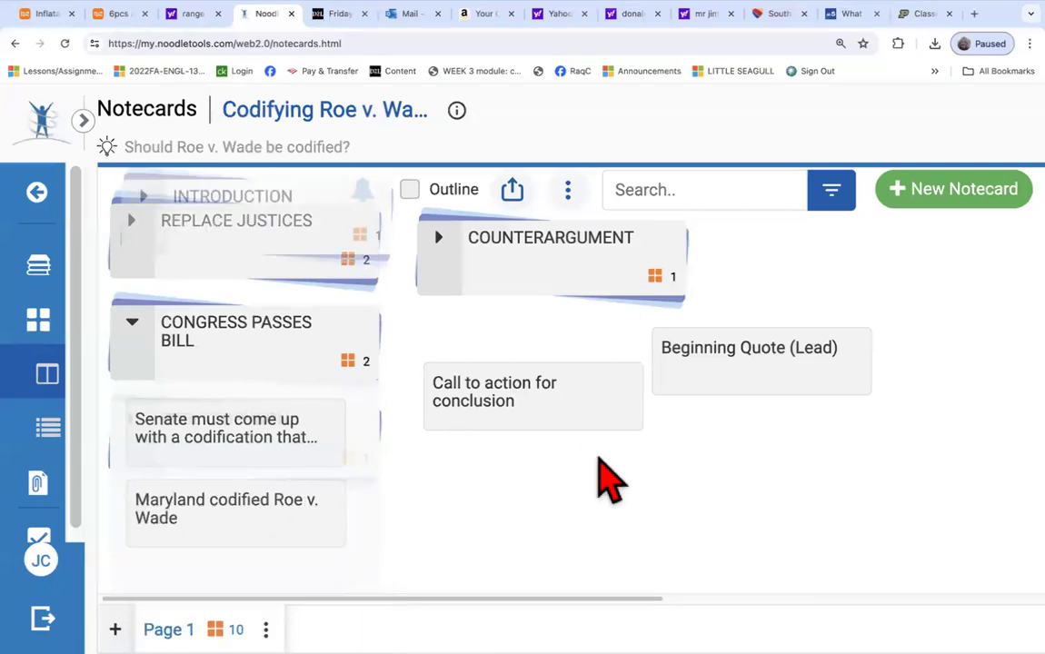
{"action": "left_click_drag", "start_coordinate": [270, 209], "coordinate": [627, 514]}
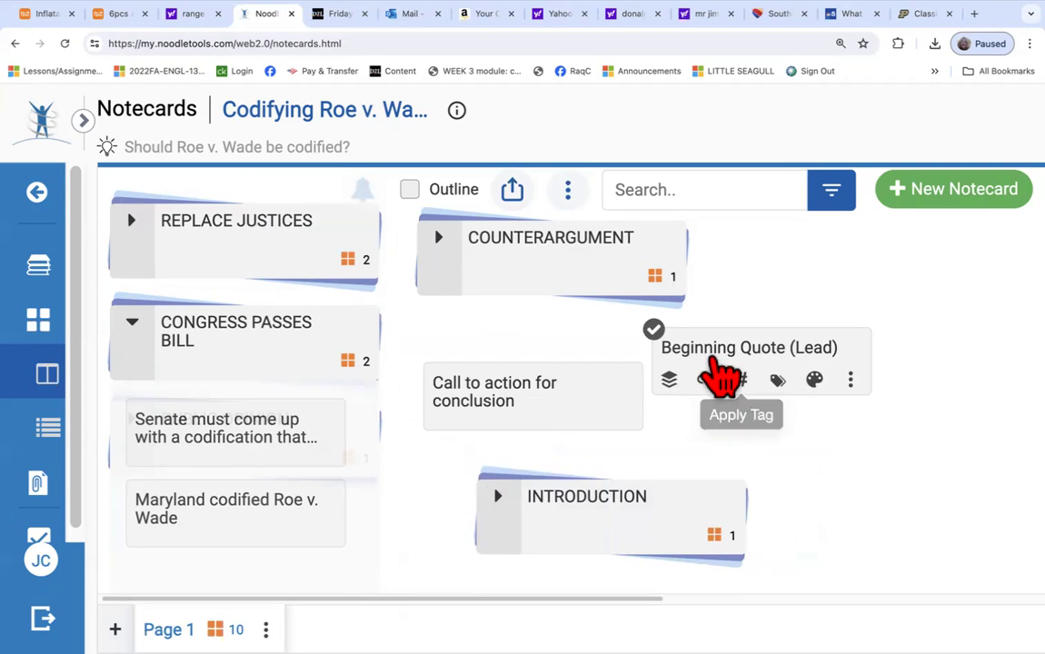
Expand the INTRODUCTION pile to check its contents, and delete the loose Beginning Quote (Lead) notecard.
{"action": "mouse_move", "coordinate": [555, 401]}
{"action": "mouse_move", "coordinate": [677, 392]}
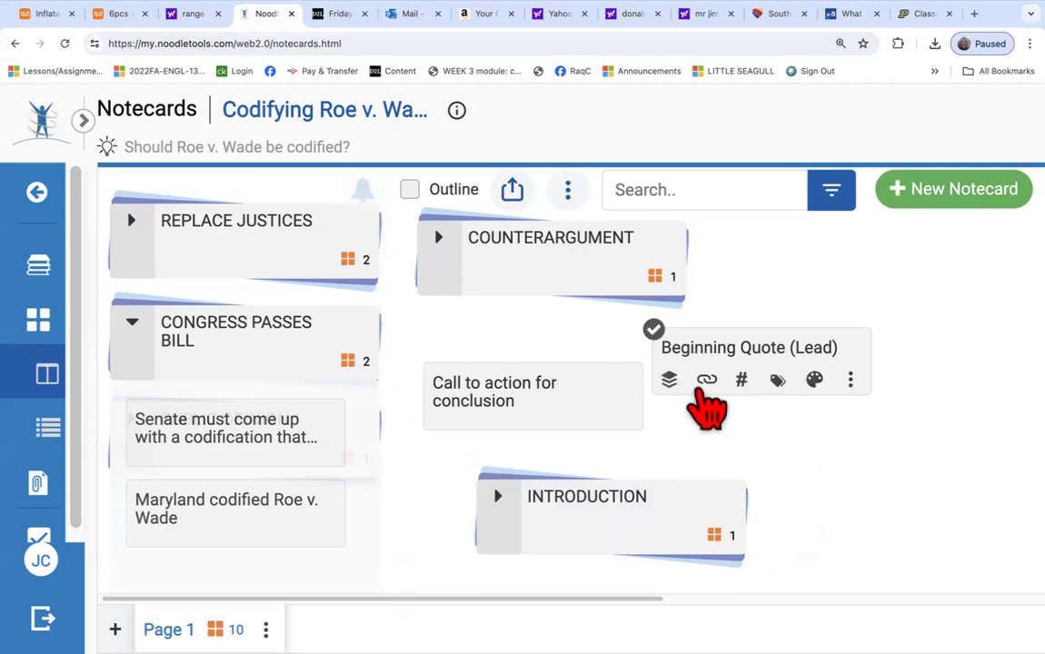
{"action": "mouse_move", "coordinate": [597, 509]}
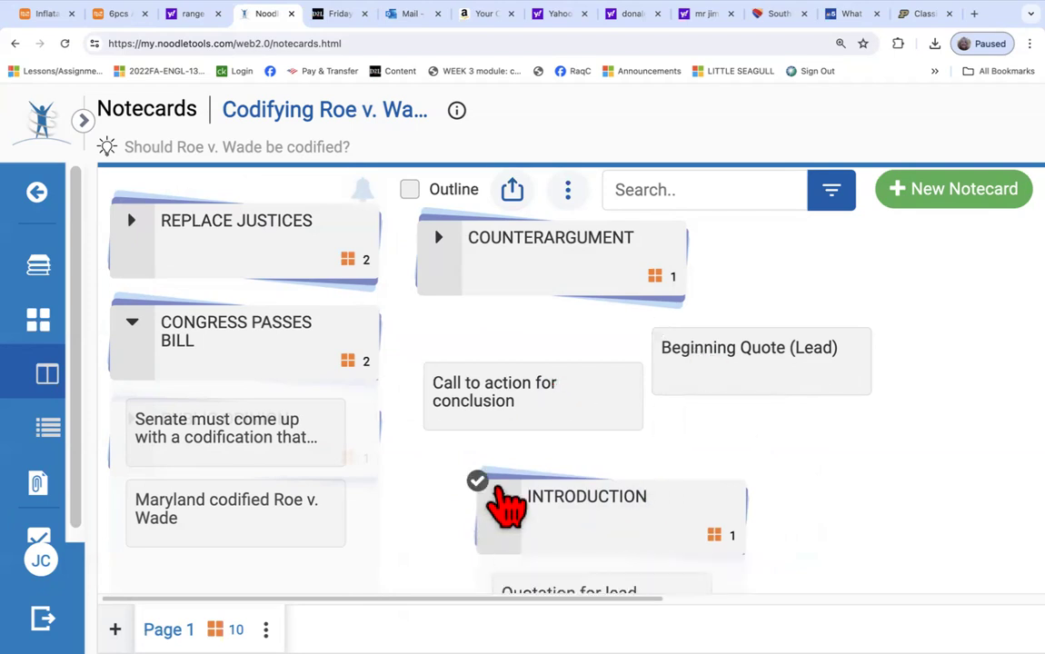
{"action": "left_click", "coordinate": [497, 496]}
{"action": "scroll", "coordinate": [527, 536], "scroll_direction": "down", "scroll_amount": 1}
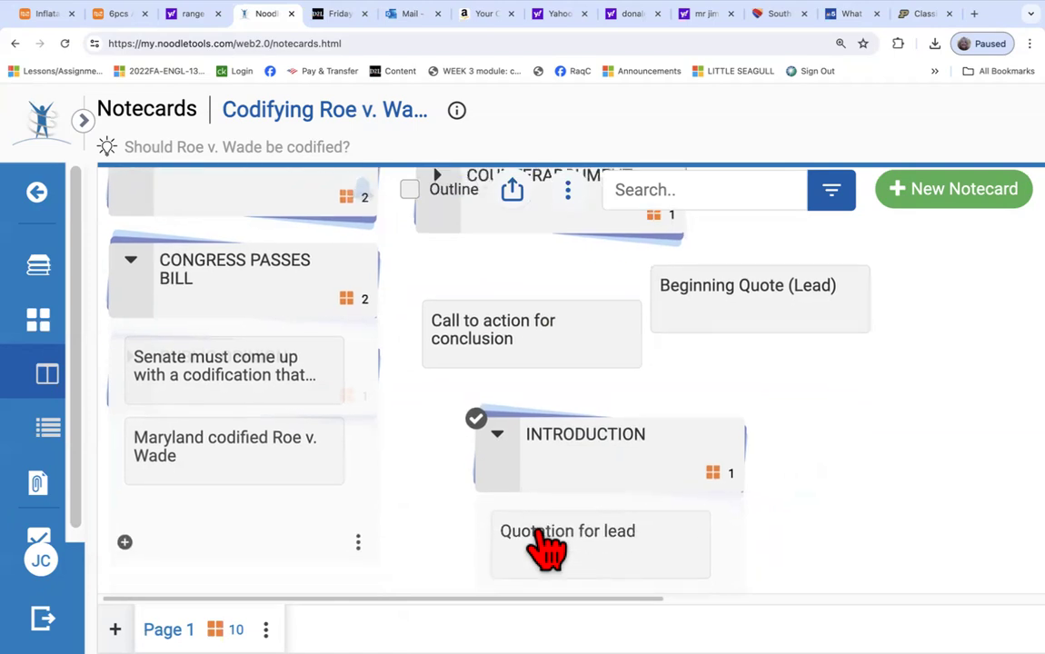
{"action": "scroll", "coordinate": [545, 545], "scroll_direction": "up", "scroll_amount": 1}
{"action": "mouse_move", "coordinate": [737, 373]}
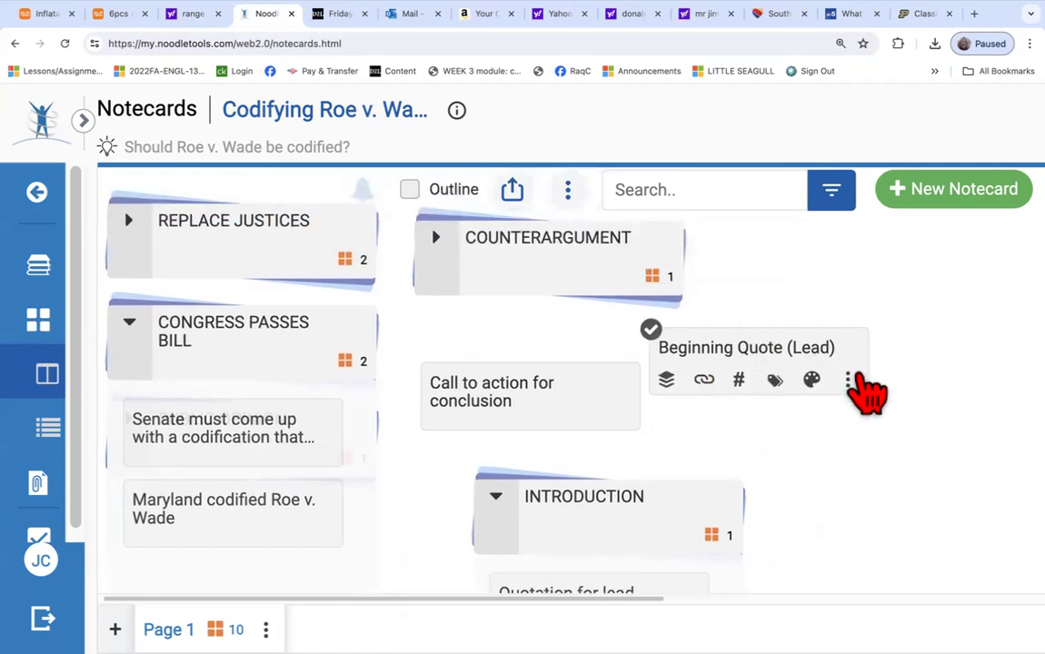
{"action": "left_click", "coordinate": [850, 379]}
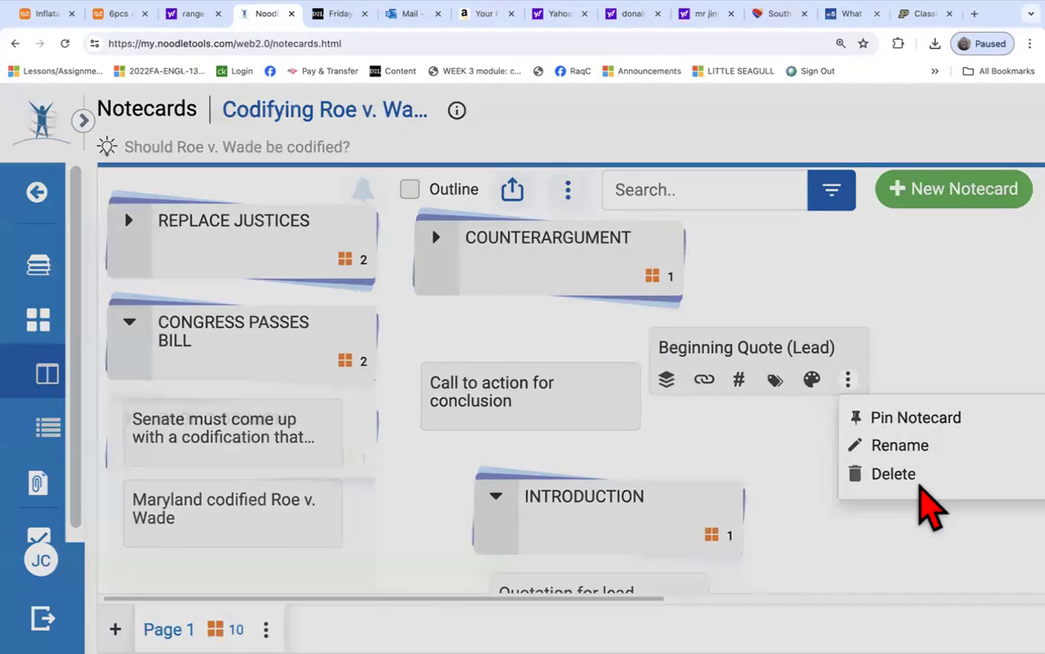
{"action": "left_click", "coordinate": [919, 483]}
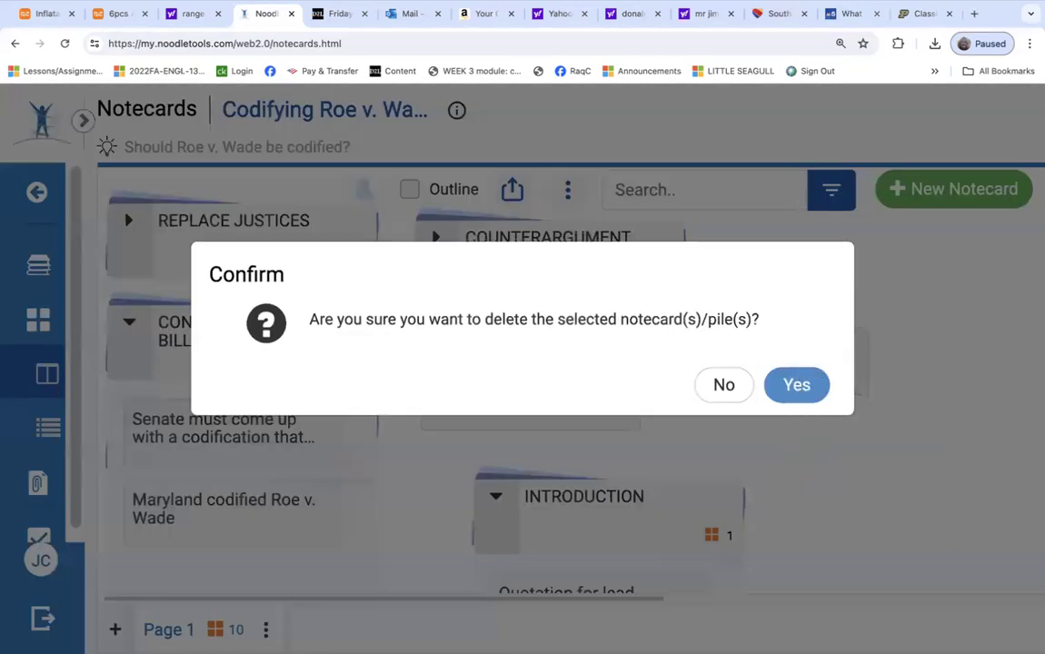
{"action": "left_click", "coordinate": [793, 387]}
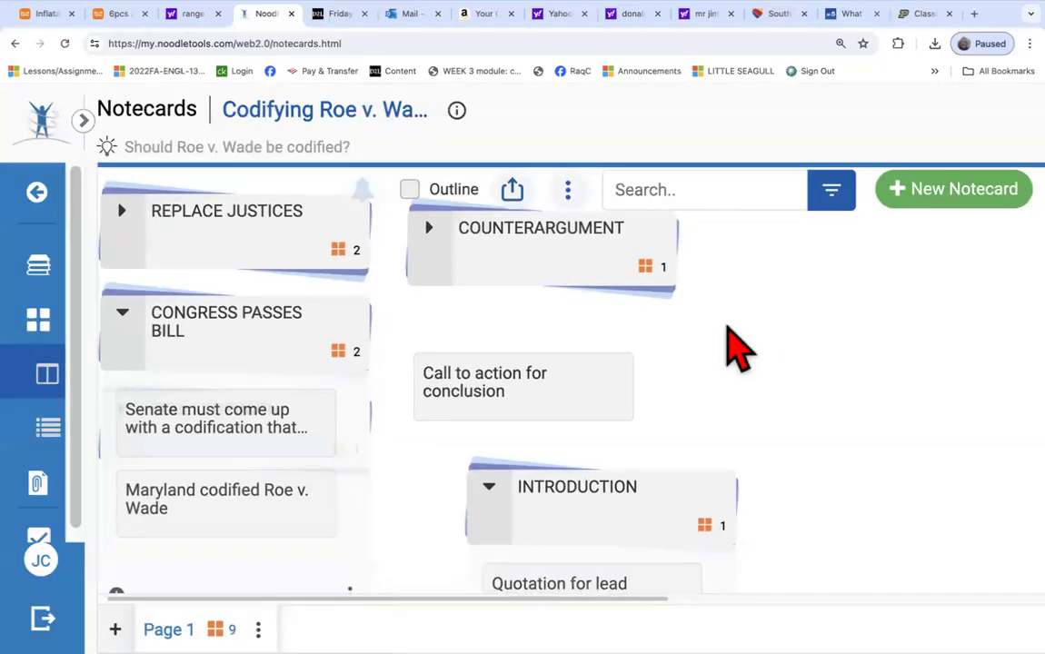
Put the Call to action for conclusion notecard into a new pile titled CONCLUSION and place the pile between COUNTERARGUMENT and INTRODUCTION, offset to the side.
{"action": "mouse_move", "coordinate": [583, 362]}
{"action": "scroll", "coordinate": [584, 362], "scroll_direction": "down", "scroll_amount": 1}
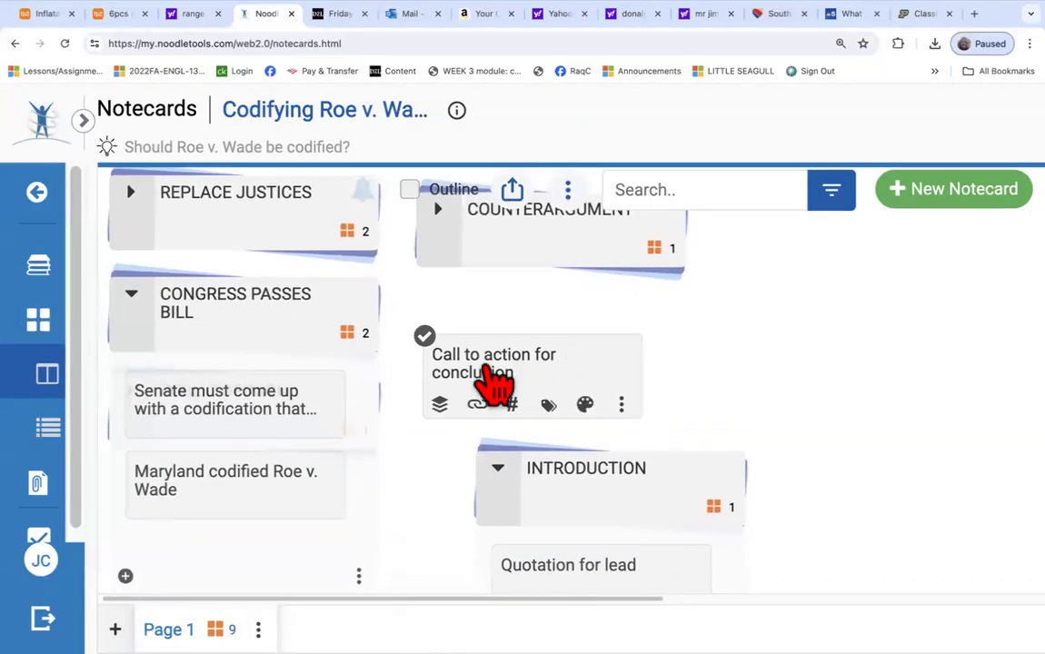
{"action": "scroll", "coordinate": [491, 382], "scroll_direction": "down", "scroll_amount": 2}
{"action": "left_click", "coordinate": [436, 357]}
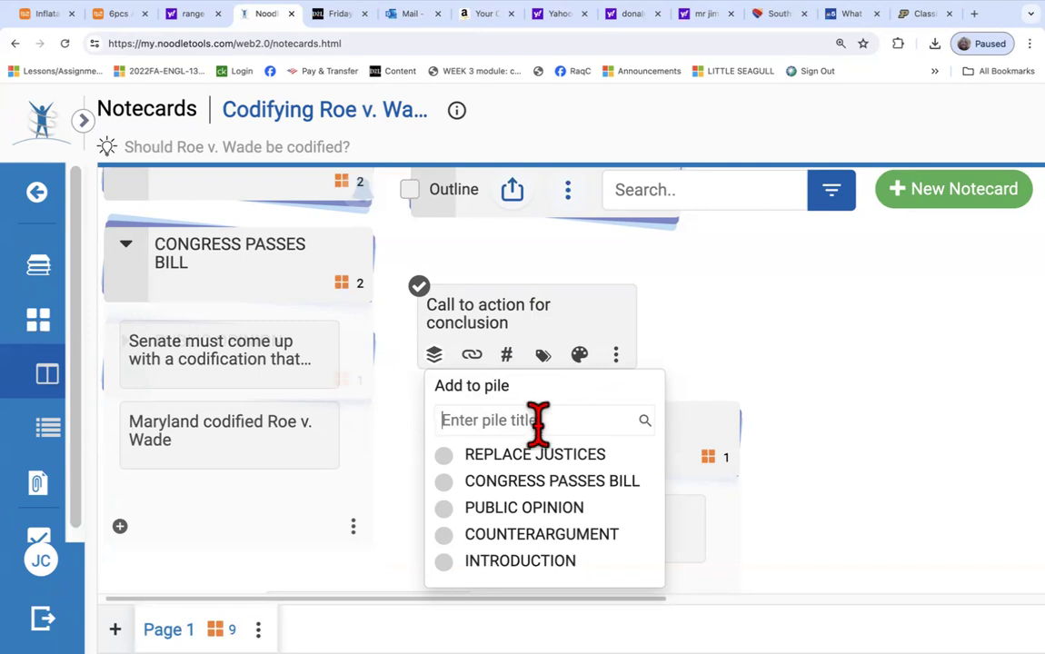
{"action": "type", "text": "CONCLUSION"}
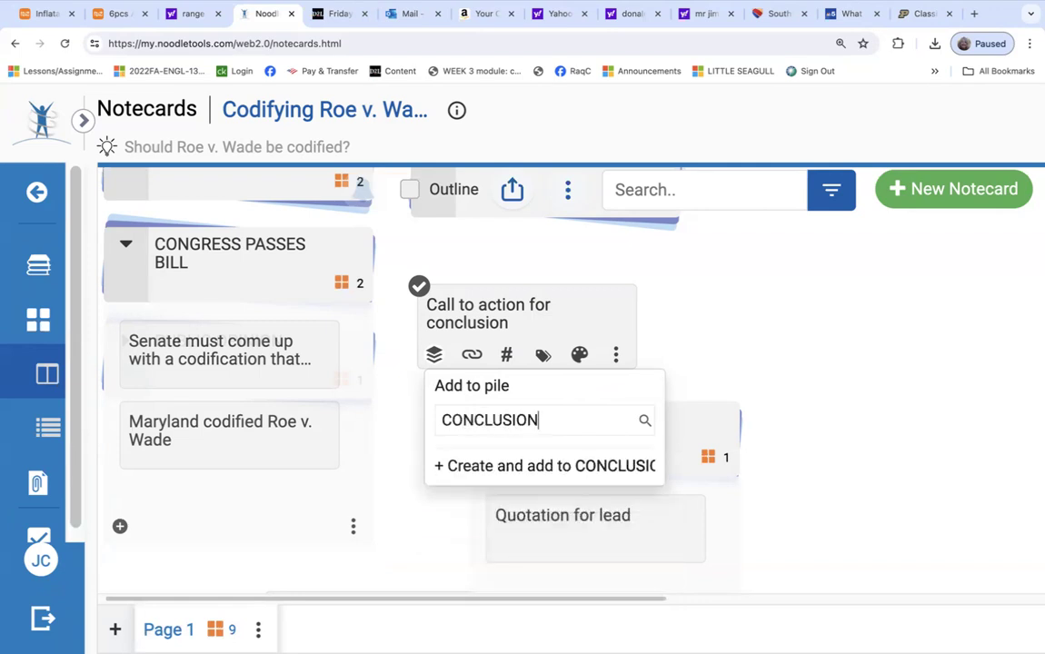
{"action": "left_click", "coordinate": [564, 474]}
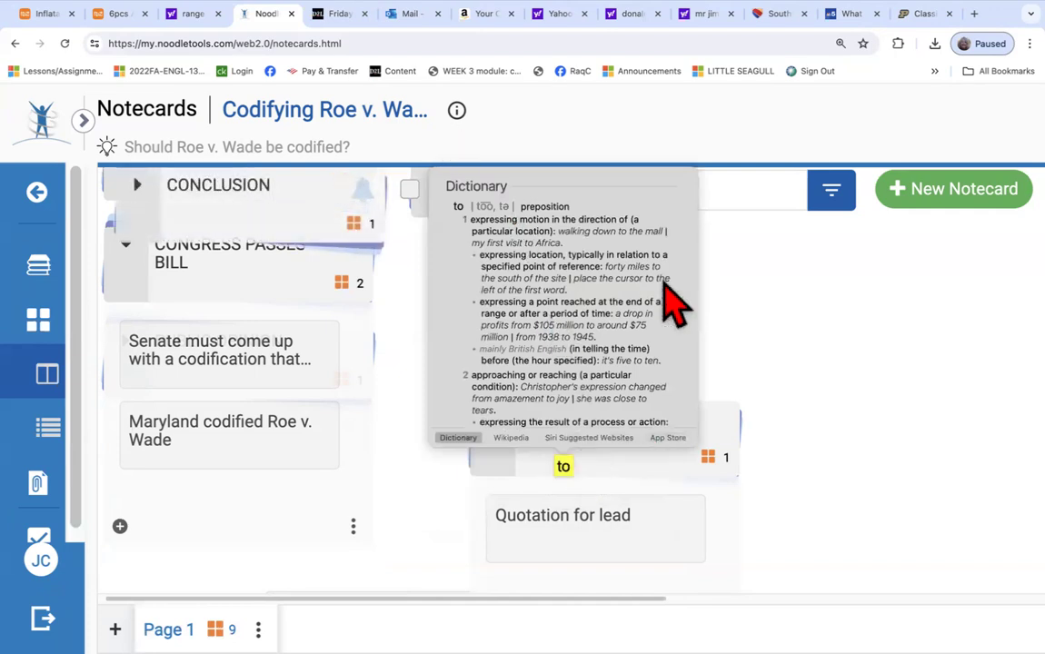
{"action": "left_click", "coordinate": [772, 282]}
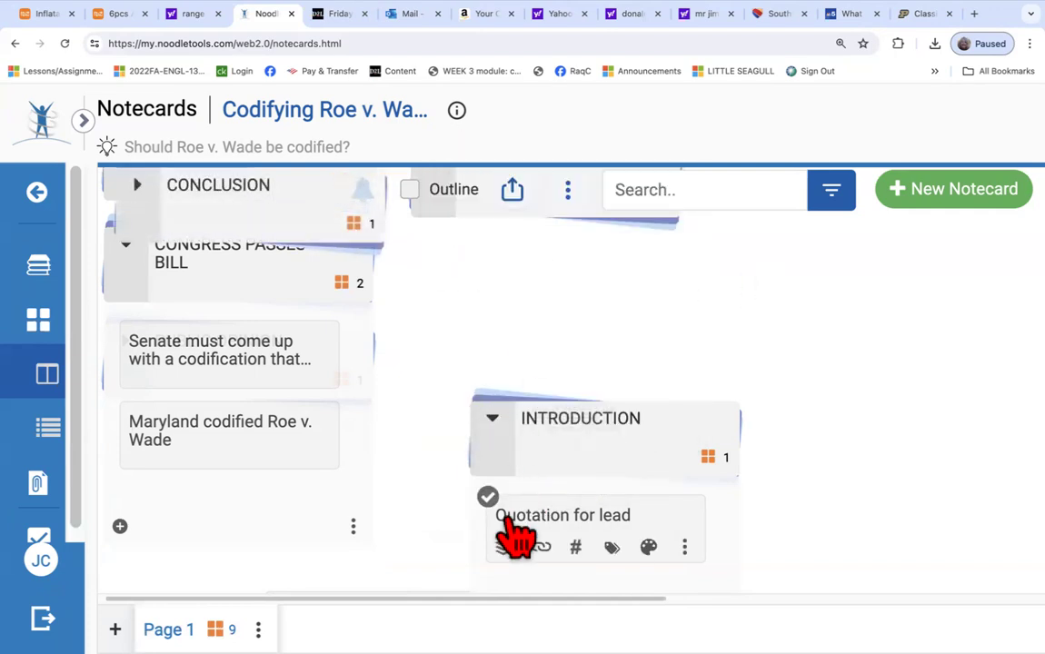
{"action": "mouse_move", "coordinate": [525, 483]}
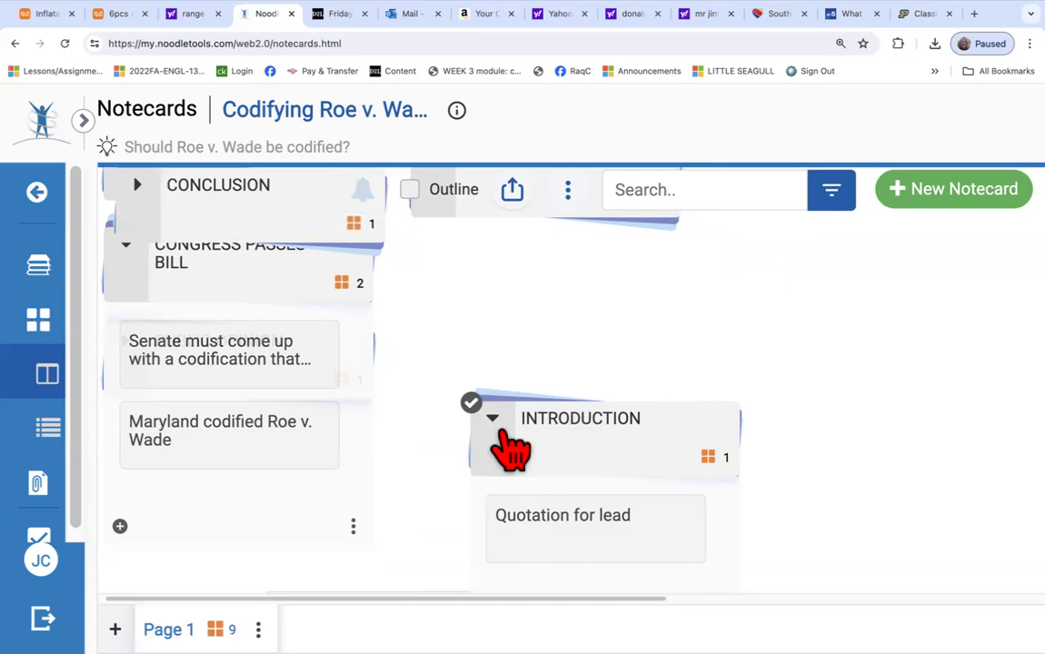
{"action": "scroll", "coordinate": [502, 490], "scroll_direction": "down", "scroll_amount": 3}
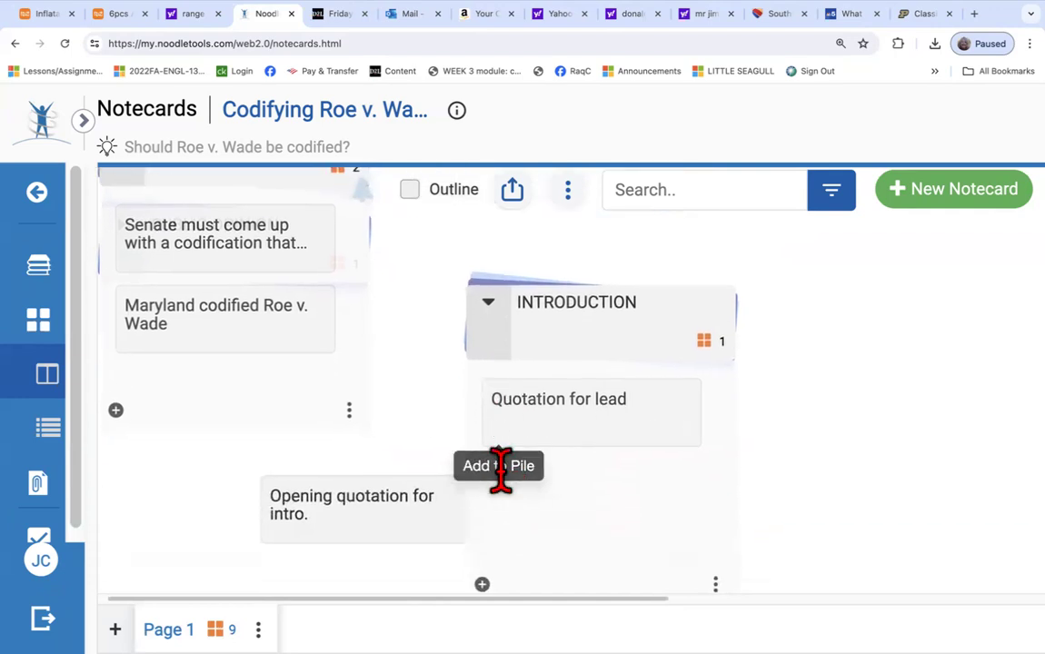
{"action": "scroll", "coordinate": [556, 381], "scroll_direction": "up", "scroll_amount": 5}
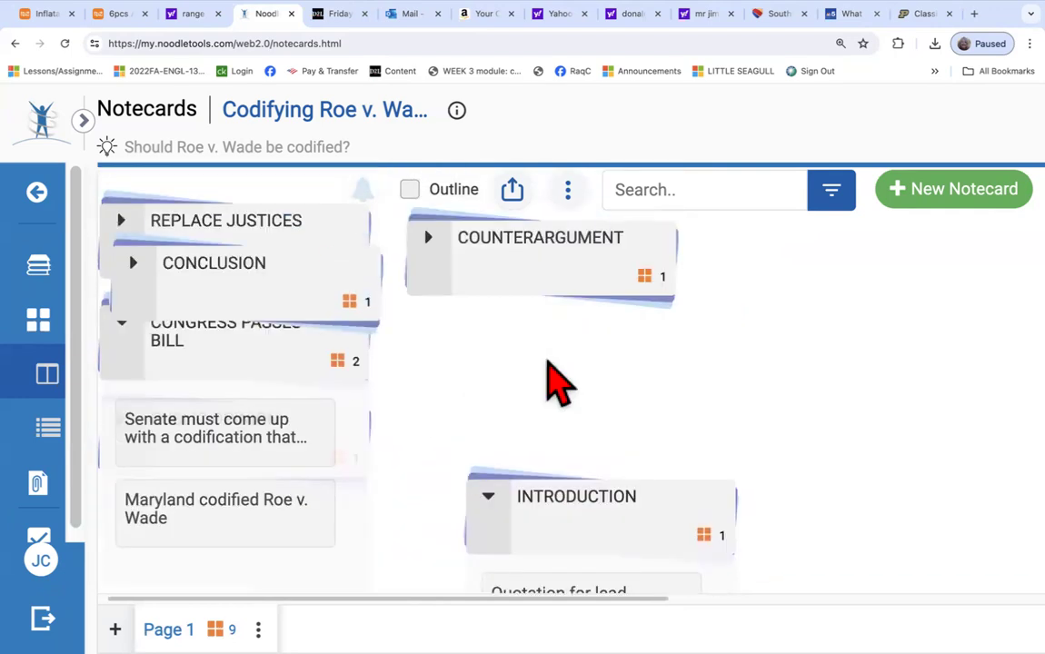
{"action": "left_click_drag", "start_coordinate": [393, 320], "coordinate": [821, 392]}
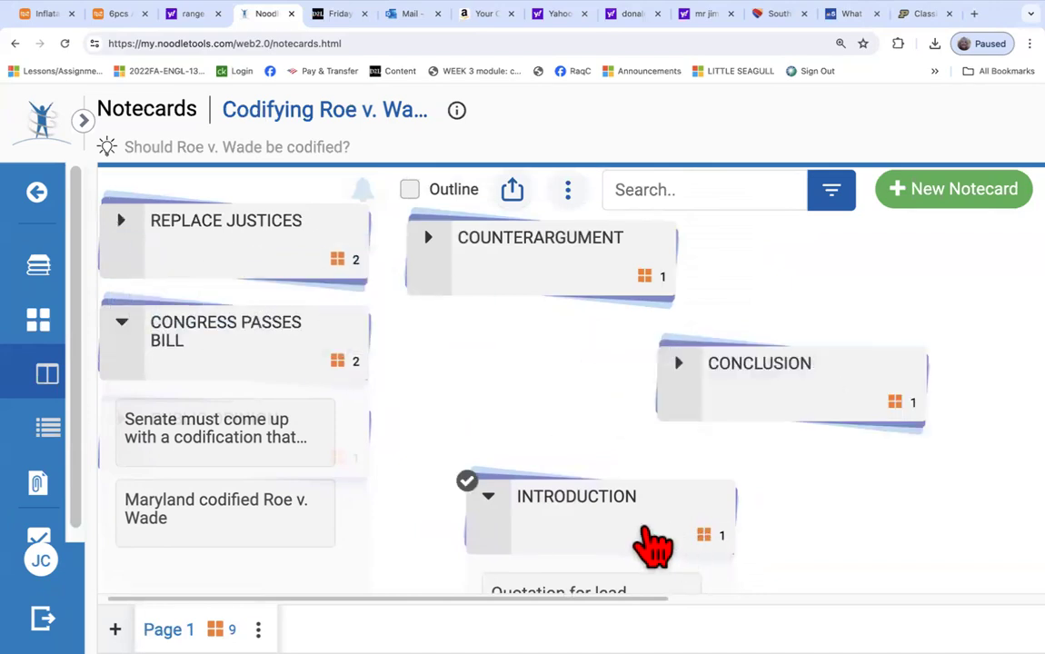
Open the Quotation for lead notecard from the INTRODUCTION pile to view its source and contents.
{"action": "scroll", "coordinate": [618, 531], "scroll_direction": "down", "scroll_amount": 10}
{"action": "scroll", "coordinate": [616, 532], "scroll_direction": "up", "scroll_amount": 7}
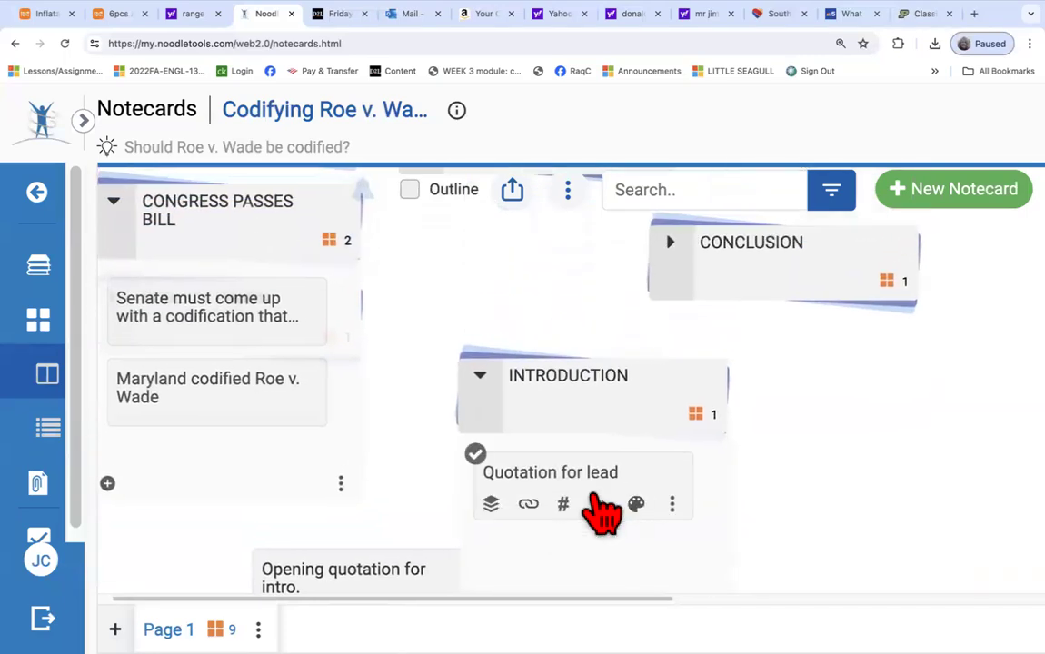
{"action": "left_click_drag", "start_coordinate": [594, 498], "coordinate": [597, 403]}
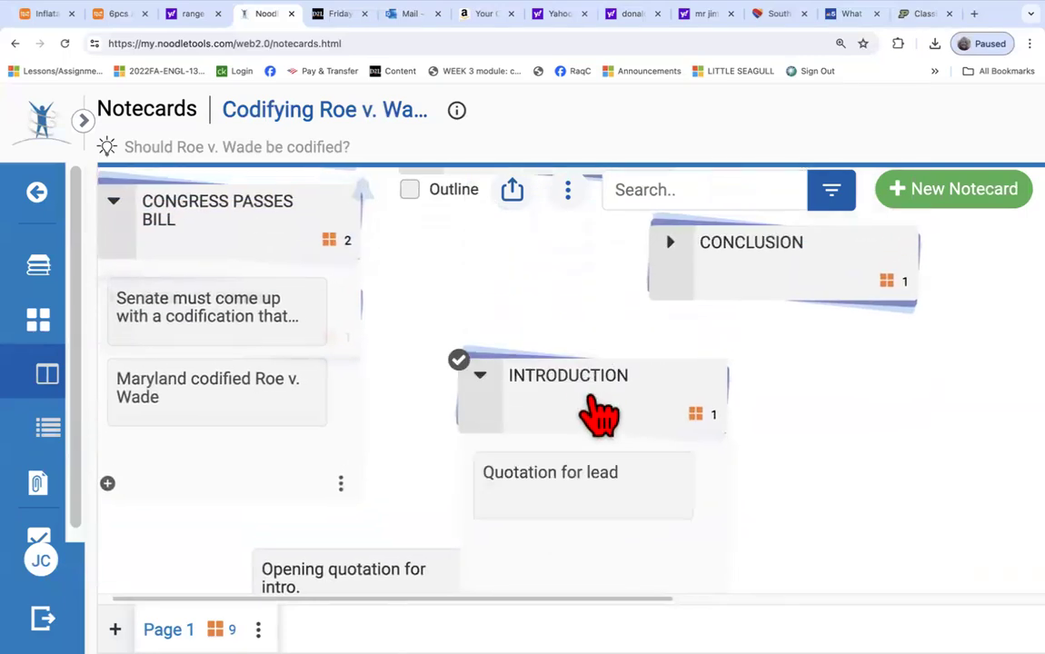
{"action": "left_click_drag", "start_coordinate": [488, 497], "coordinate": [489, 381]}
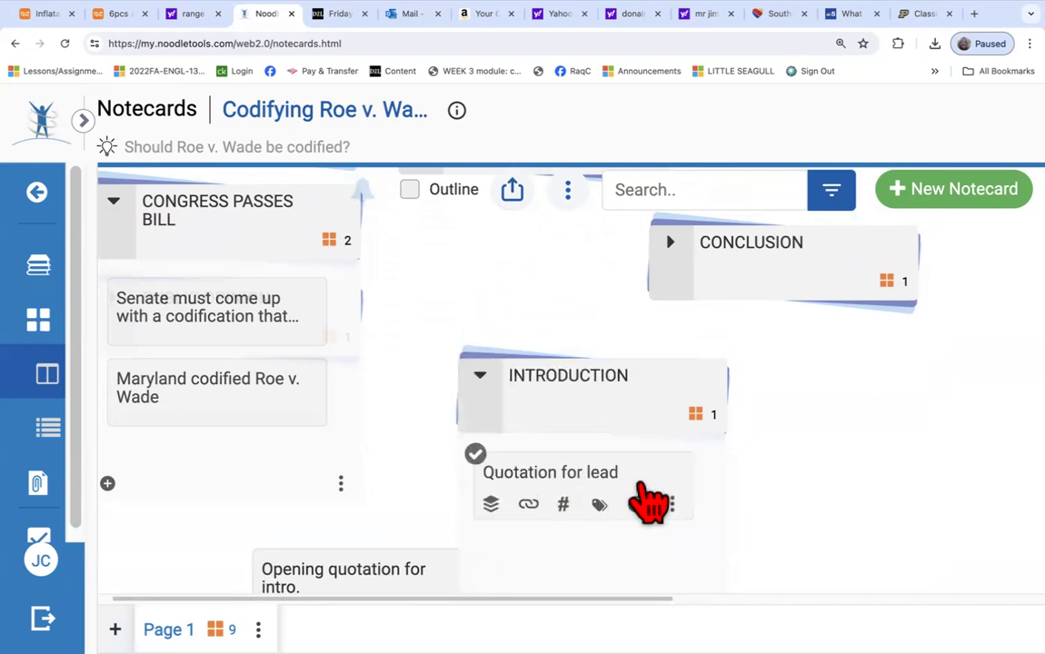
{"action": "left_click_drag", "start_coordinate": [671, 495], "coordinate": [636, 382]}
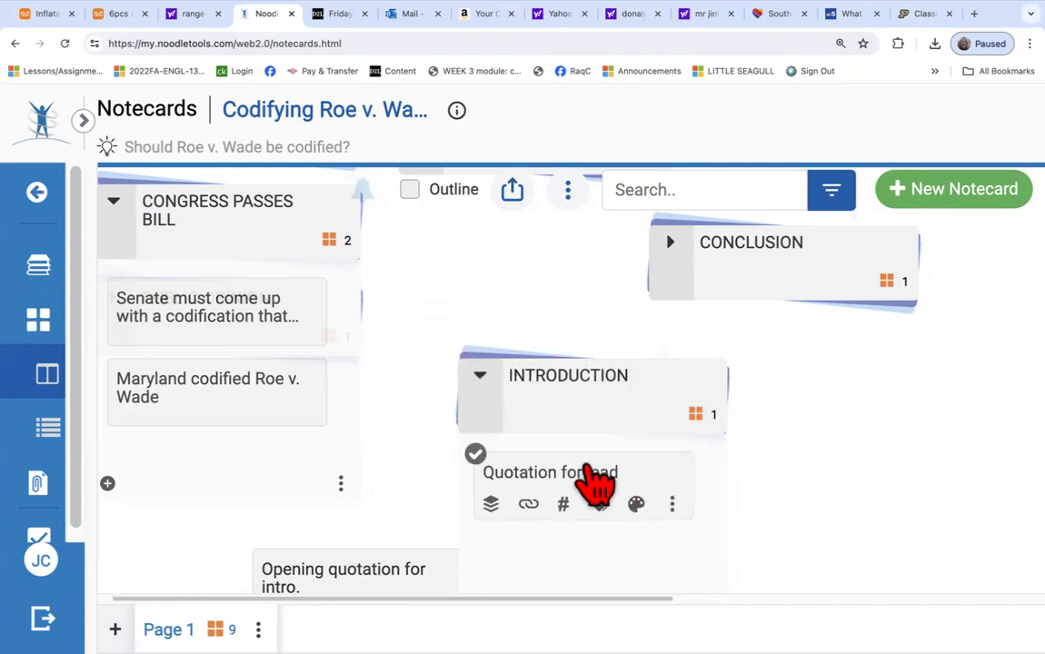
{"action": "left_click", "coordinate": [589, 471]}
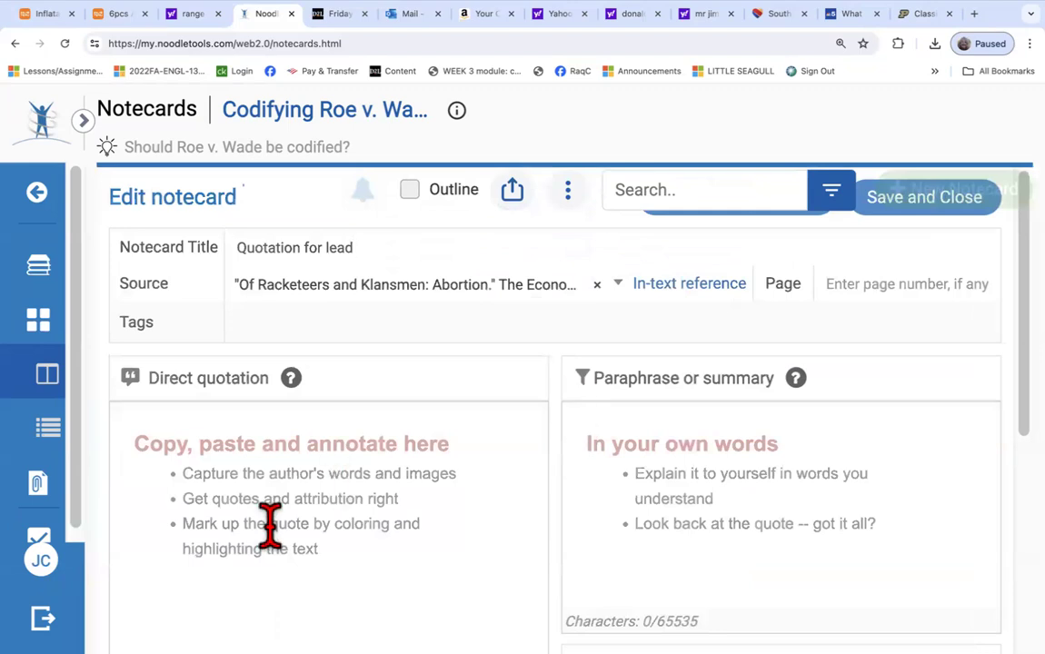
Leave the notecard and look through the citations in the project's Sources list.
{"action": "left_click", "coordinate": [14, 42]}
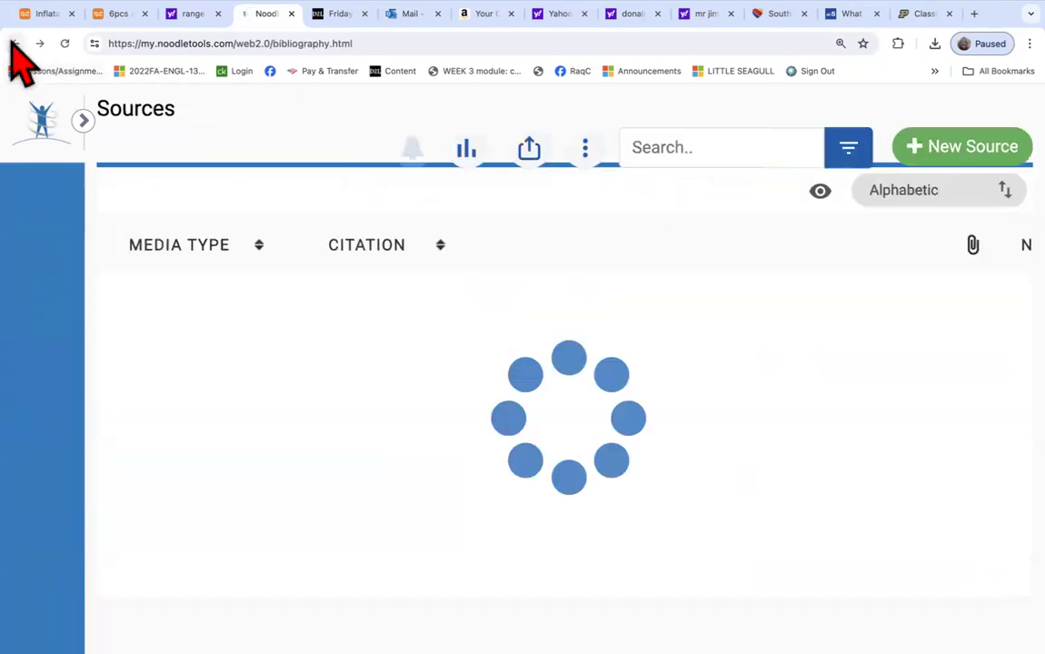
{"action": "scroll", "coordinate": [302, 393], "scroll_direction": "down", "scroll_amount": 2}
{"action": "scroll", "coordinate": [302, 392], "scroll_direction": "down", "scroll_amount": 2}
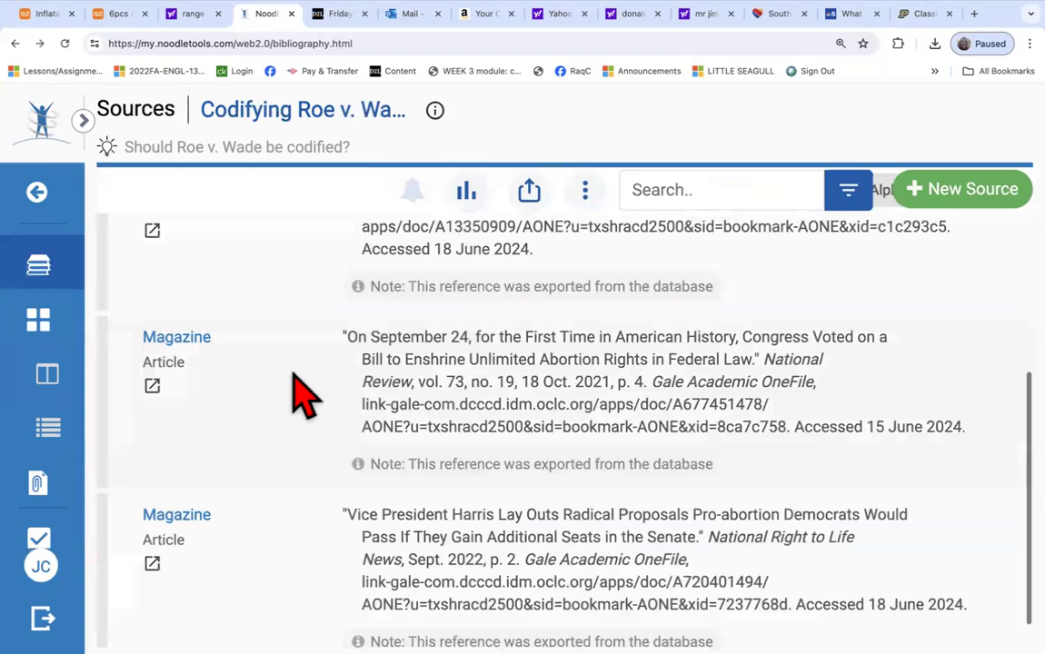
Return to the project's notecards and add the loose Opening quotation for intro notecard to the INTRODUCTION pile.
{"action": "left_click", "coordinate": [41, 320]}
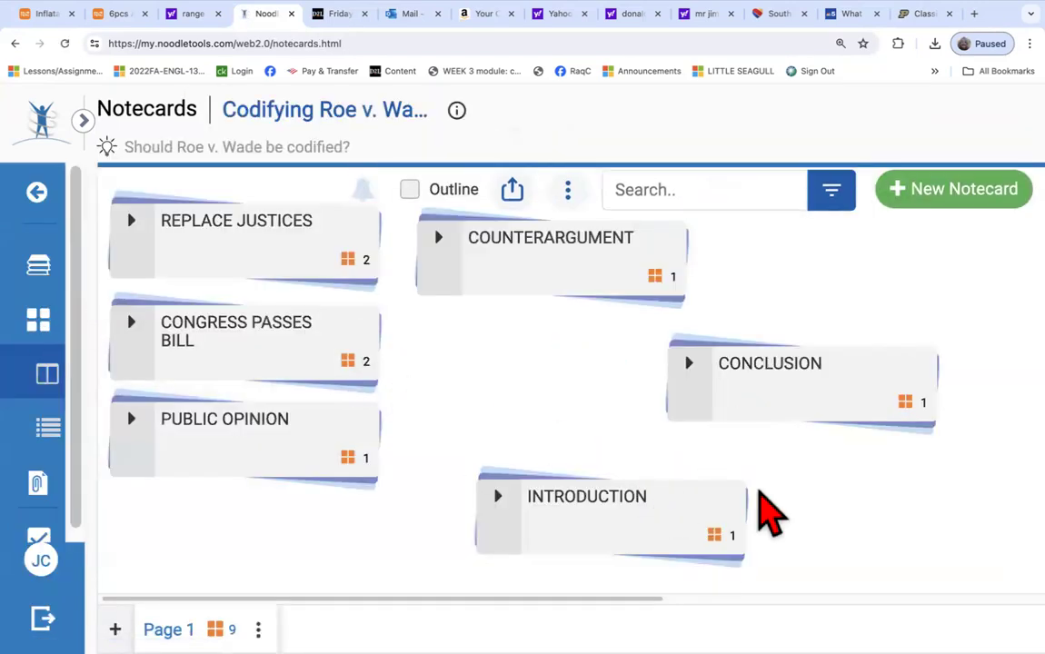
{"action": "scroll", "coordinate": [770, 509], "scroll_direction": "down", "scroll_amount": 3}
{"action": "mouse_move", "coordinate": [421, 411]}
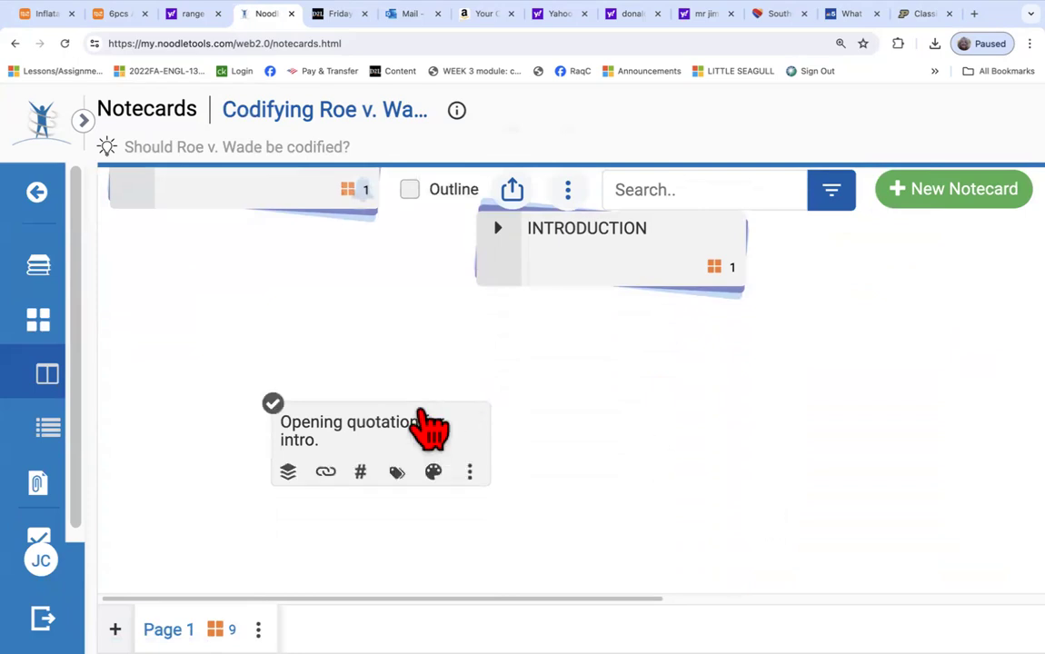
{"action": "left_click_drag", "start_coordinate": [416, 422], "coordinate": [639, 218]}
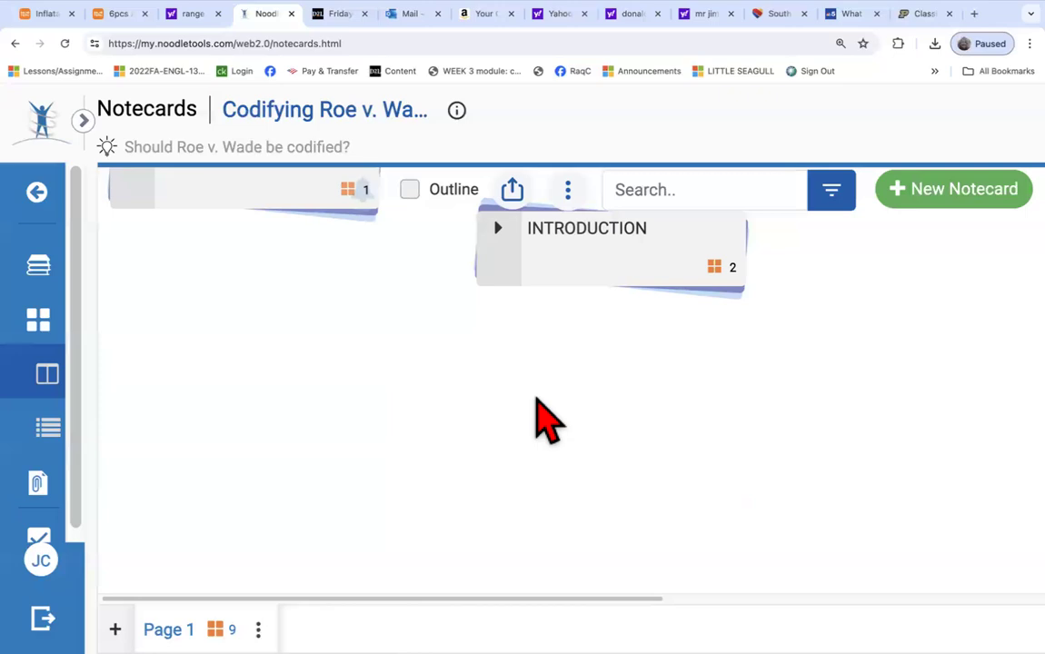
{"action": "scroll", "coordinate": [536, 420], "scroll_direction": "up", "scroll_amount": 3}
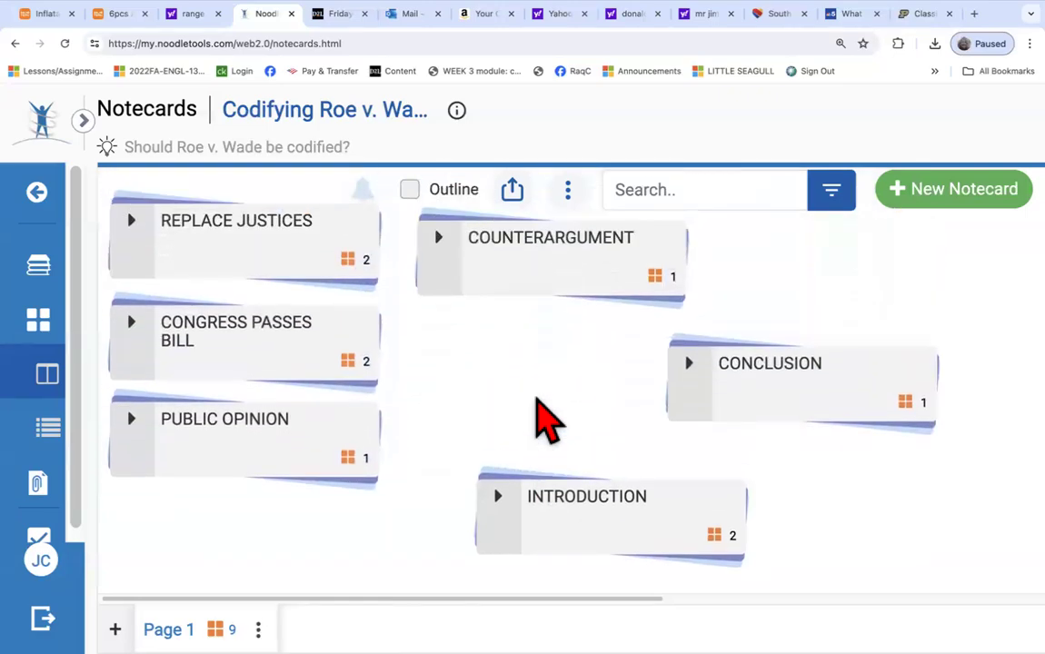
{"action": "scroll", "coordinate": [549, 351], "scroll_direction": "down", "scroll_amount": 2}
{"action": "scroll", "coordinate": [554, 373], "scroll_direction": "up", "scroll_amount": 2}
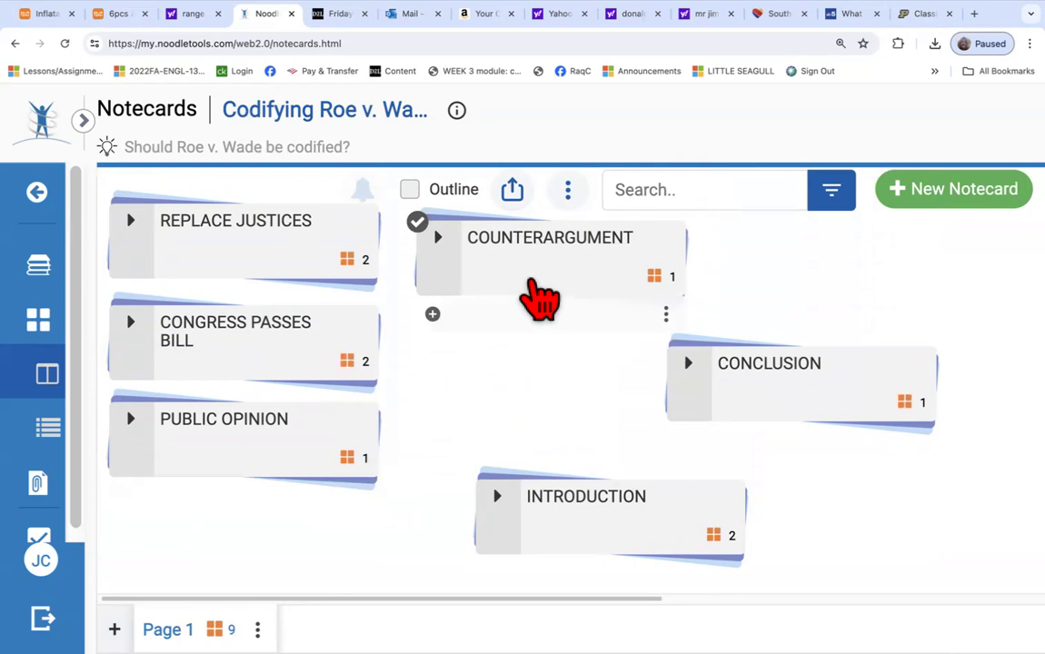
Clear space in the first column and place the INTRODUCTION pile at its head, with REPLACE JUSTICES directly below it.
{"action": "left_click_drag", "start_coordinate": [534, 280], "coordinate": [800, 289]}
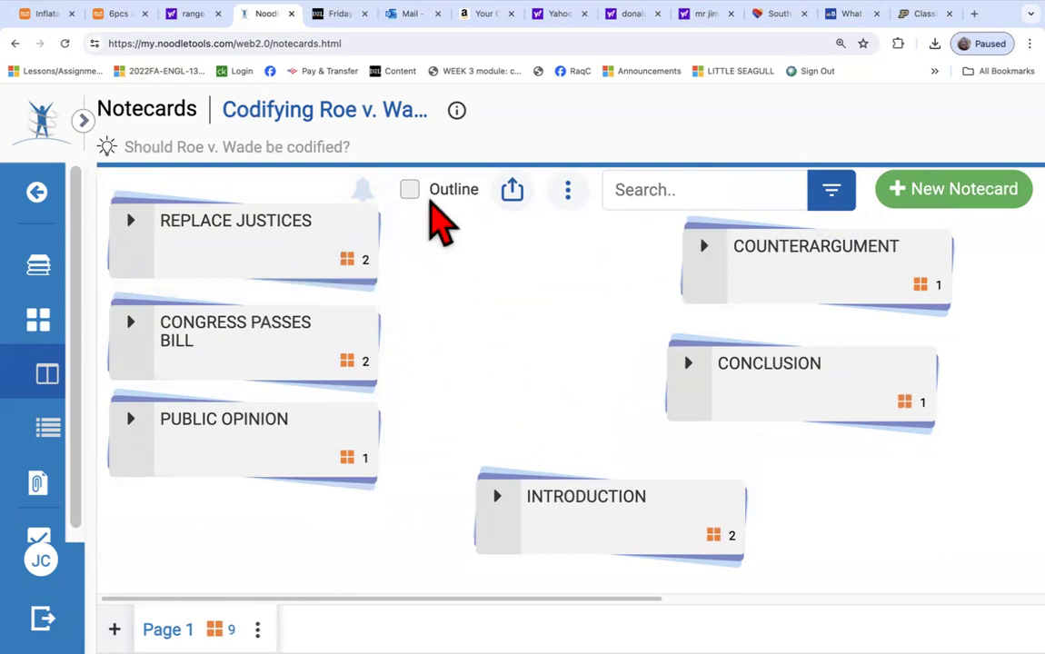
{"action": "left_click_drag", "start_coordinate": [305, 237], "coordinate": [569, 240]}
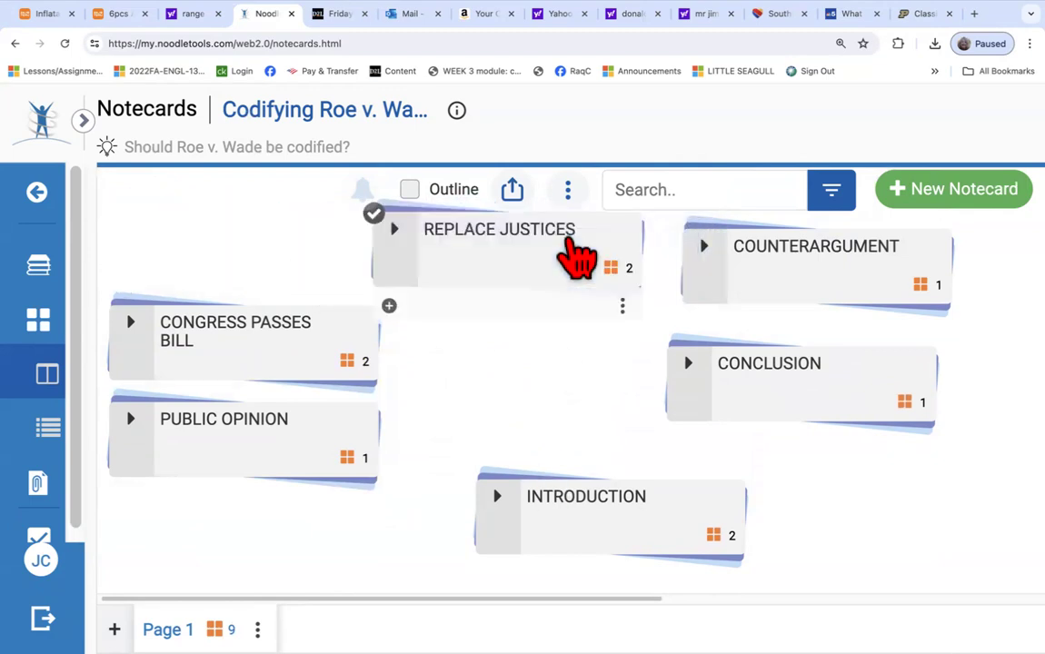
{"action": "left_click_drag", "start_coordinate": [295, 428], "coordinate": [303, 562]}
{"action": "left_click_drag", "start_coordinate": [291, 362], "coordinate": [294, 486]}
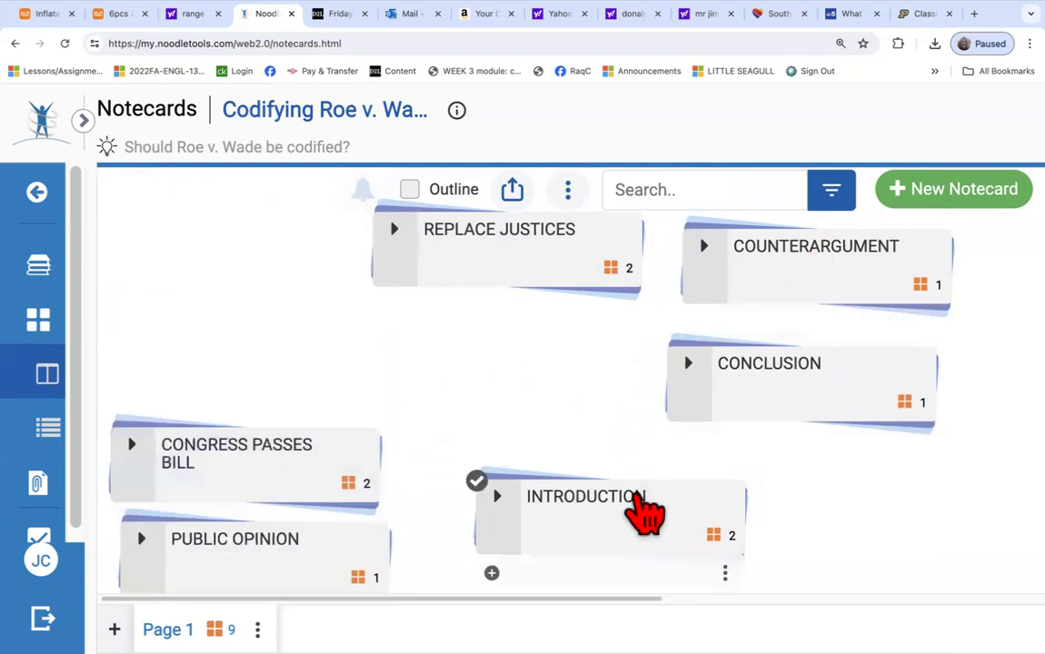
{"action": "left_click_drag", "start_coordinate": [646, 514], "coordinate": [136, 218]}
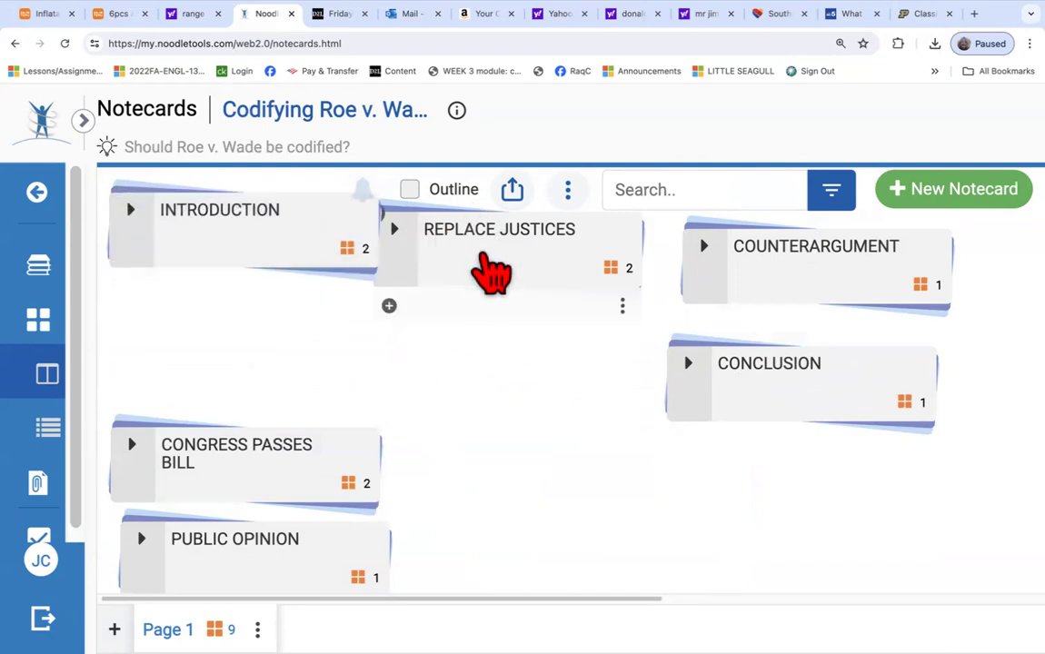
{"action": "left_click_drag", "start_coordinate": [491, 271], "coordinate": [236, 350]}
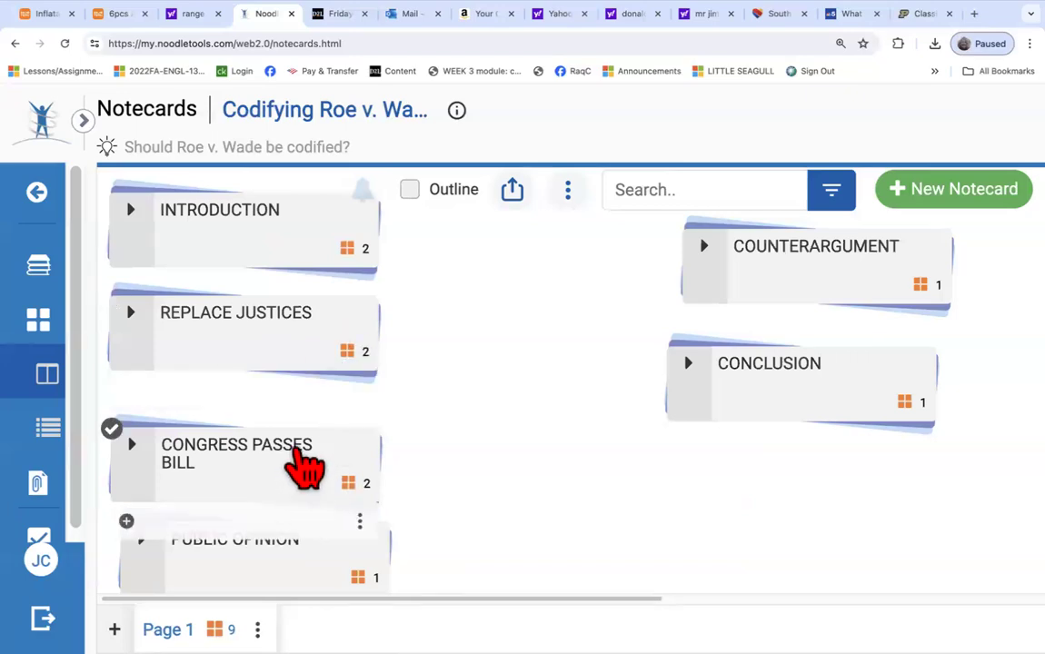
Stack CONGRESS PASSES BILL and COUNTERARGUMENT below REPLACE JUSTICES, and start a second column with PUBLIC OPINION above CONCLUSION.
{"action": "left_click_drag", "start_coordinate": [327, 573], "coordinate": [691, 532]}
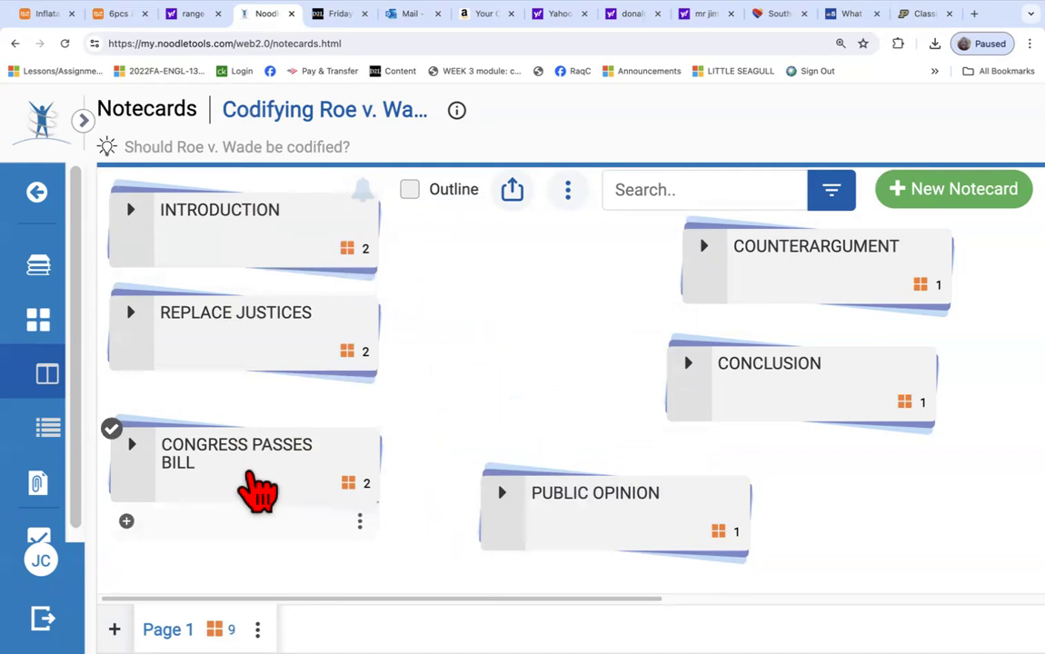
{"action": "left_click_drag", "start_coordinate": [252, 479], "coordinate": [245, 439]}
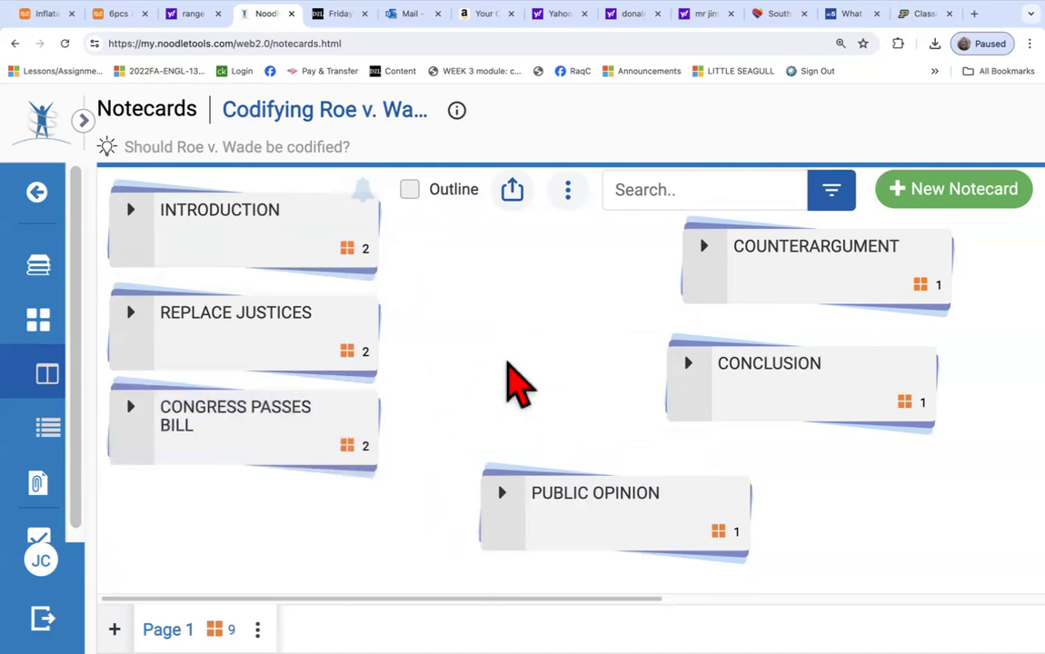
{"action": "left_click_drag", "start_coordinate": [786, 285], "coordinate": [210, 536]}
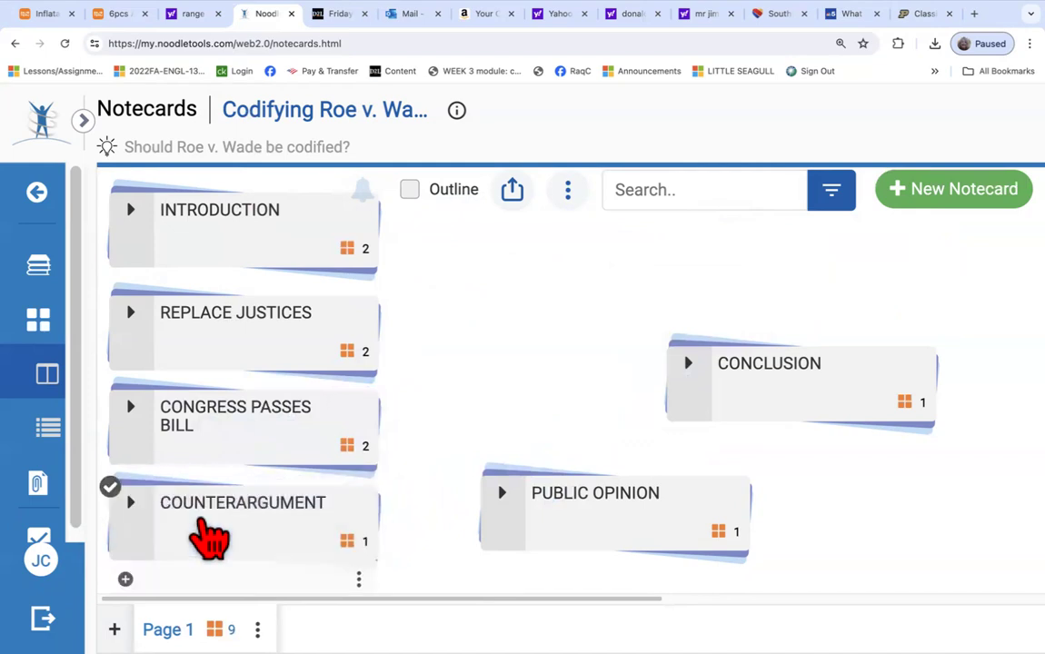
{"action": "left_click_drag", "start_coordinate": [558, 505], "coordinate": [498, 264]}
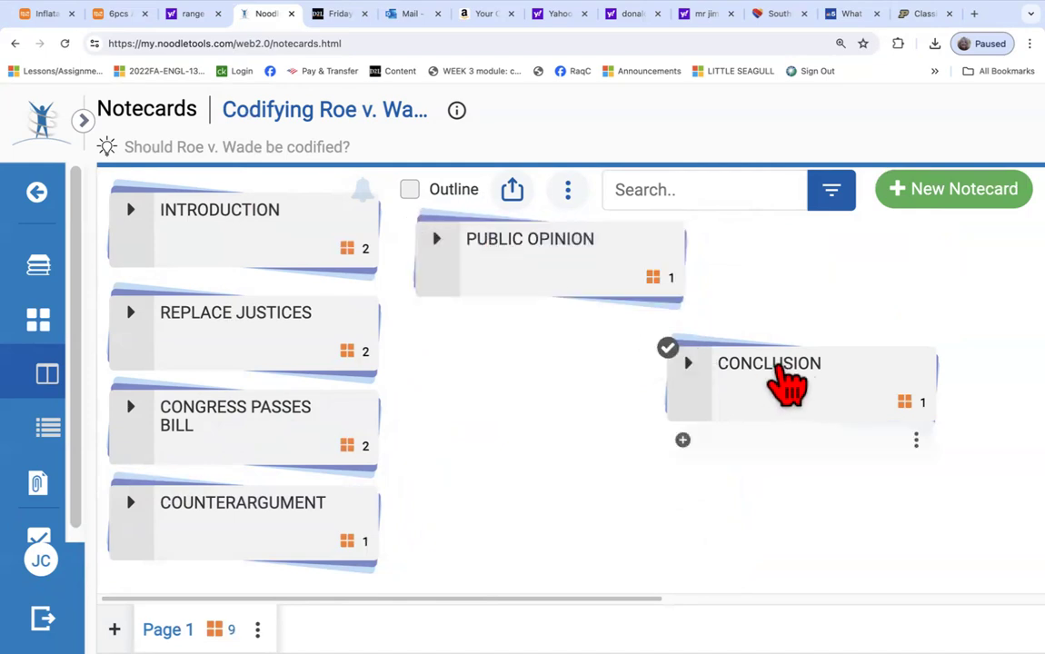
{"action": "left_click_drag", "start_coordinate": [787, 384], "coordinate": [556, 360]}
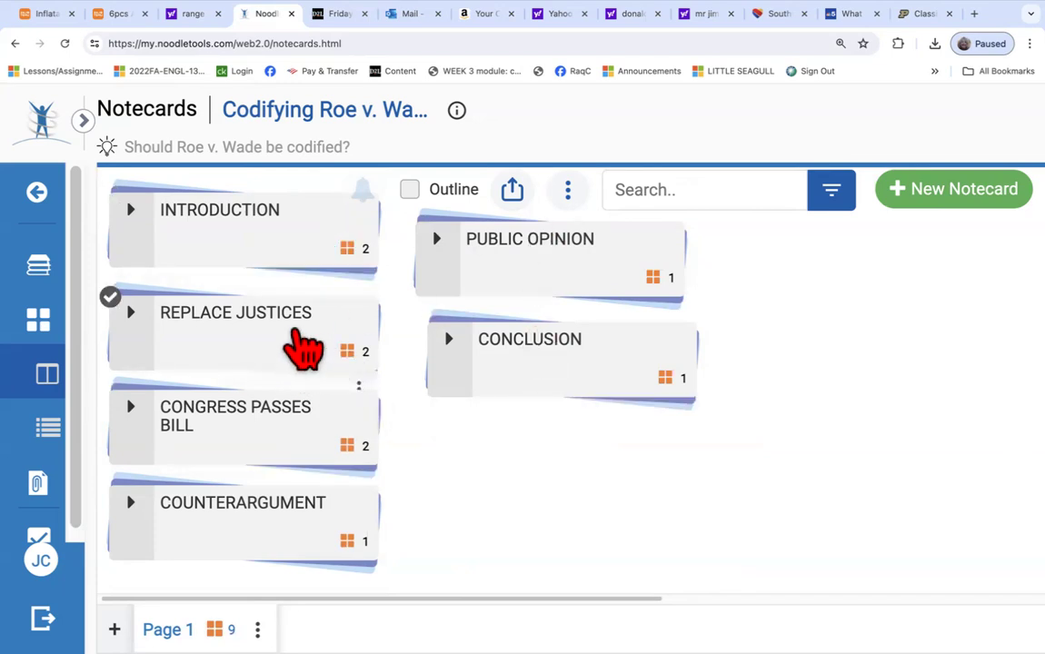
Expand the REPLACE JUSTICES, CONGRESS PASSES BILL and INTRODUCTION piles in turn to check which notecards they hold.
{"action": "left_click", "coordinate": [136, 311]}
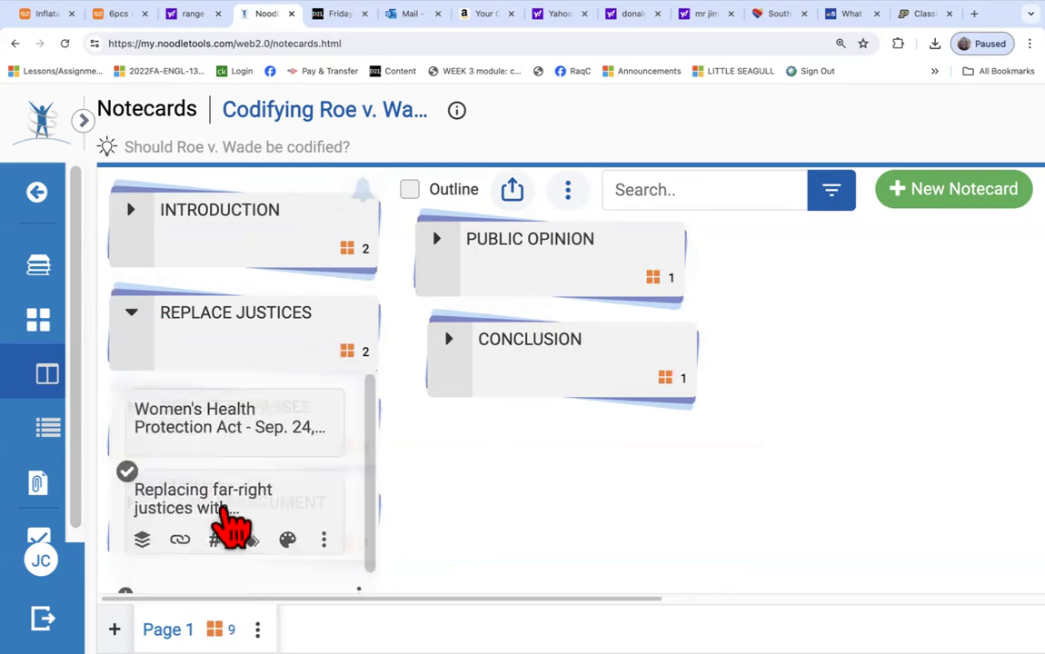
{"action": "left_click", "coordinate": [133, 312]}
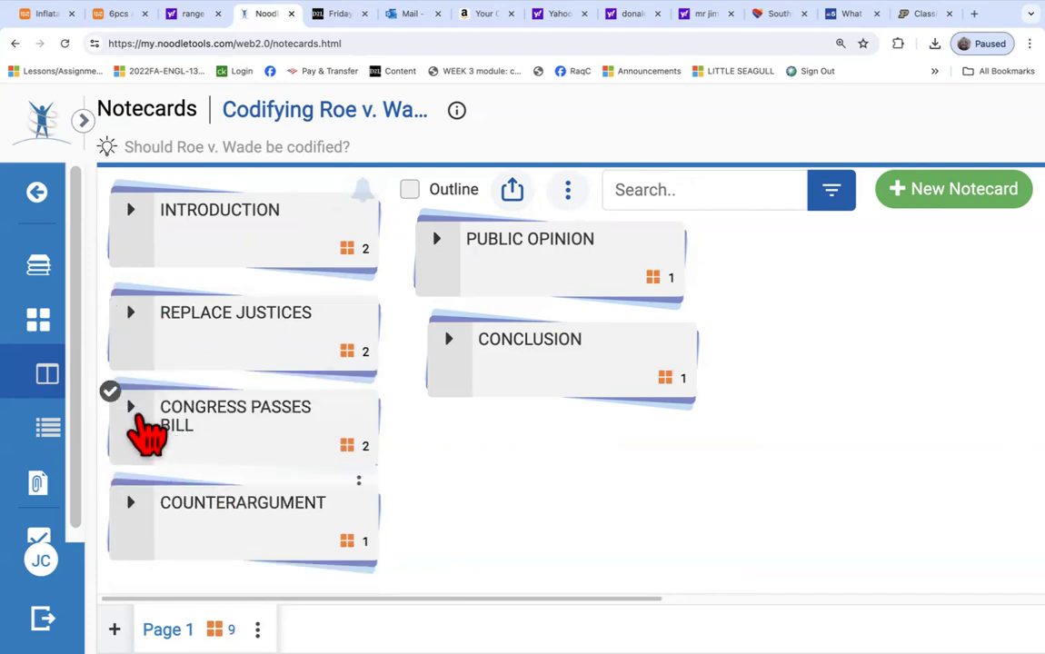
{"action": "left_click", "coordinate": [135, 411]}
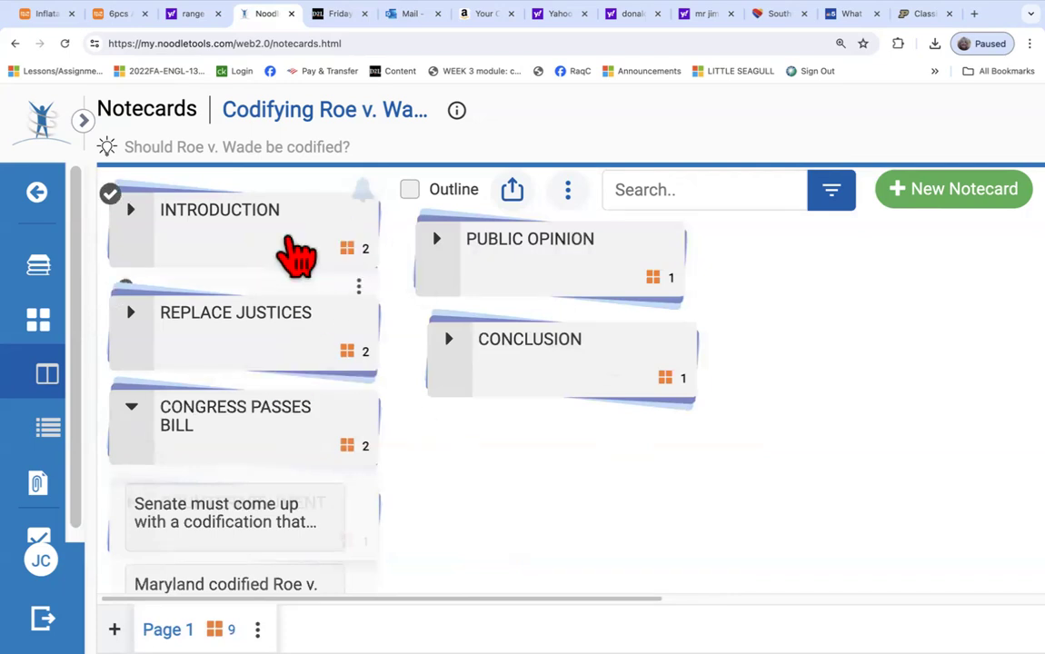
{"action": "left_click", "coordinate": [132, 210]}
{"action": "scroll", "coordinate": [284, 373], "scroll_direction": "down", "scroll_amount": 2}
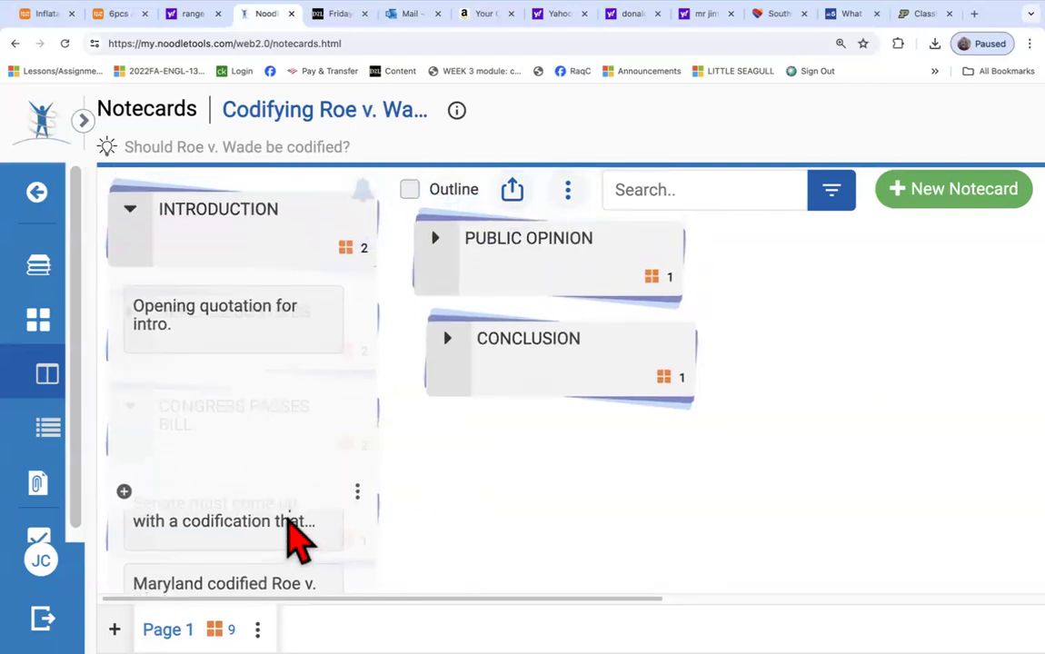
{"action": "scroll", "coordinate": [293, 536], "scroll_direction": "down", "scroll_amount": 3}
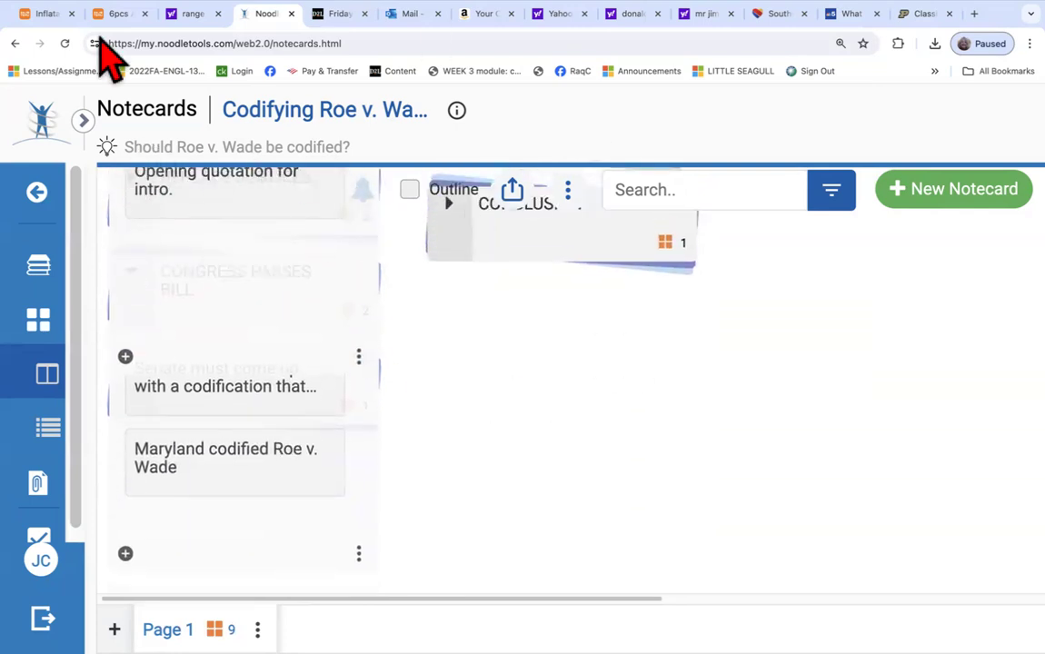
{"action": "scroll", "coordinate": [353, 300], "scroll_direction": "up", "scroll_amount": 3}
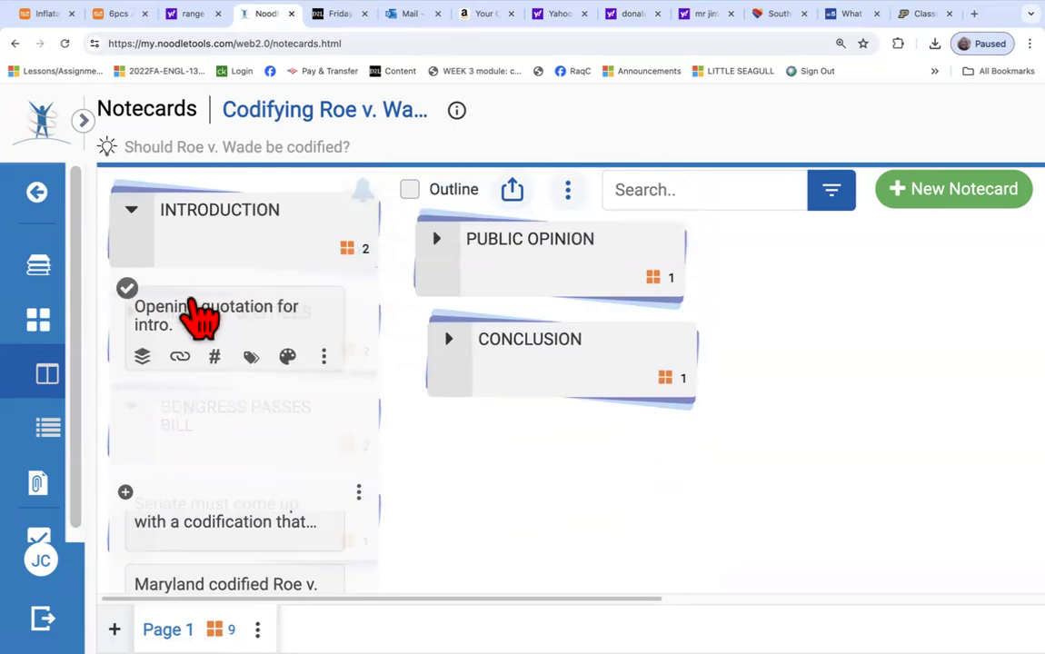
{"action": "left_click", "coordinate": [130, 212]}
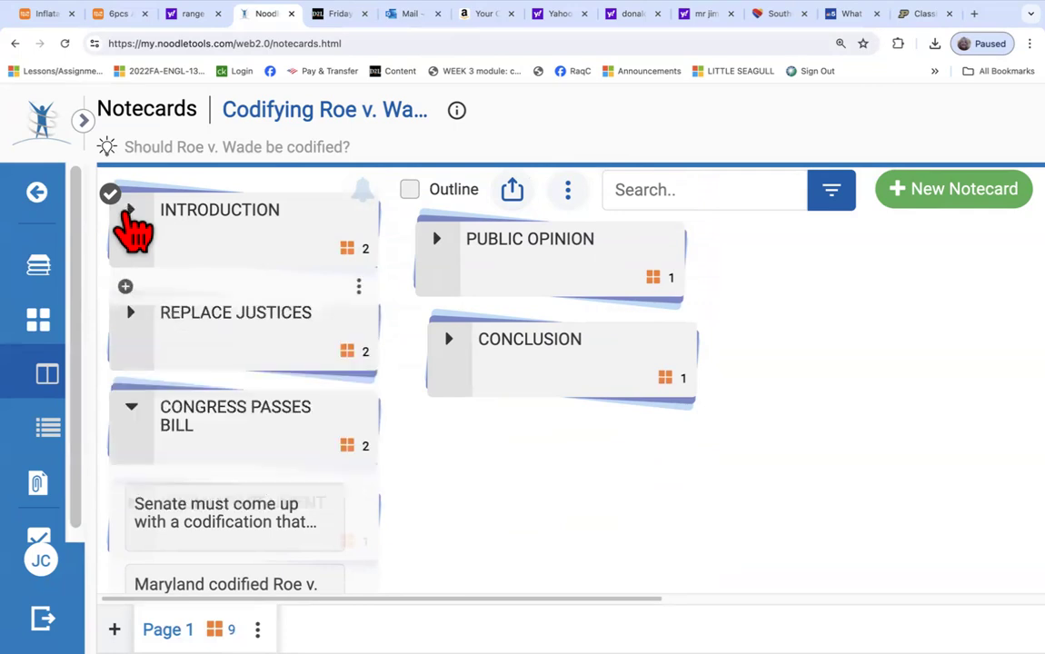
Check the notecards in CONGRESS PASSES BILL, collapse the pile, and shift COUNTERARGUMENT slightly down to leave a gap between them.
{"action": "left_click_drag", "start_coordinate": [243, 310], "coordinate": [245, 345]}
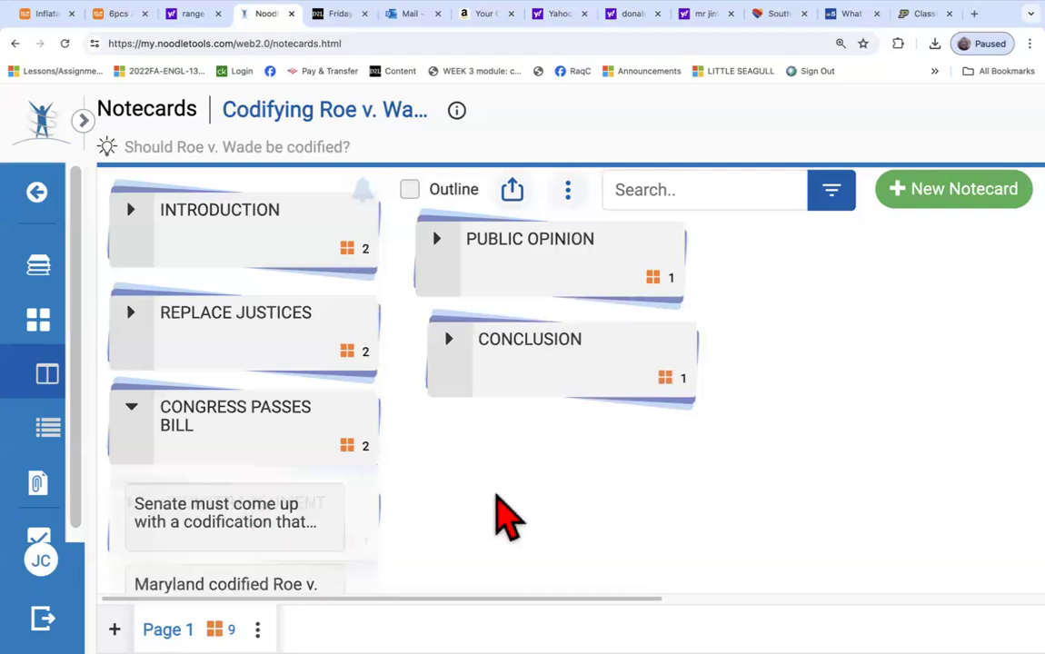
{"action": "scroll", "coordinate": [452, 479], "scroll_direction": "down", "scroll_amount": 2}
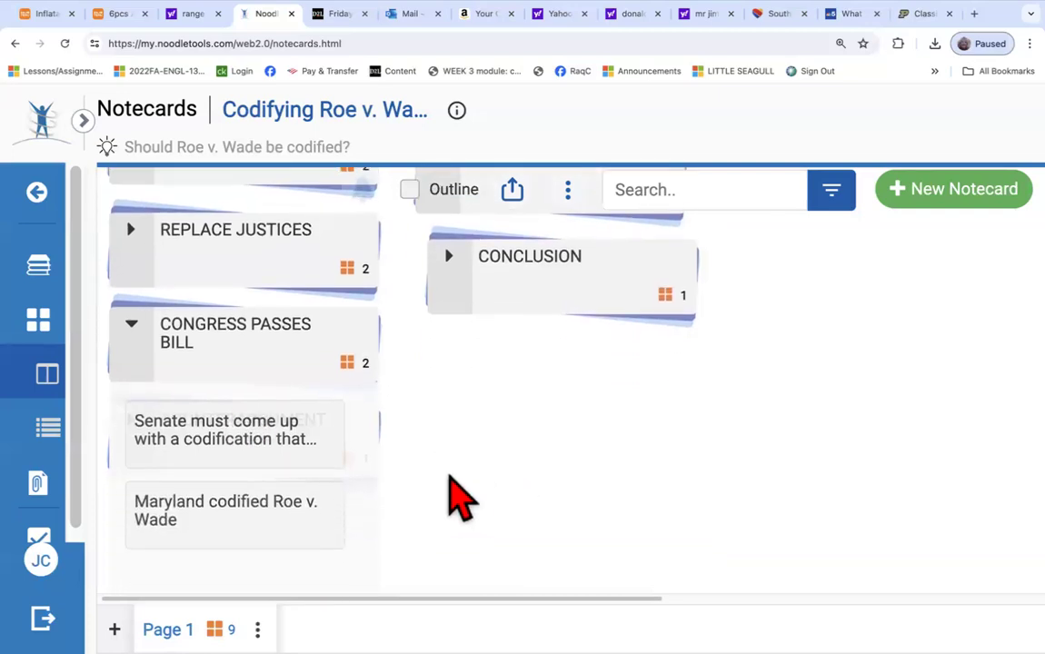
{"action": "mouse_move", "coordinate": [304, 438]}
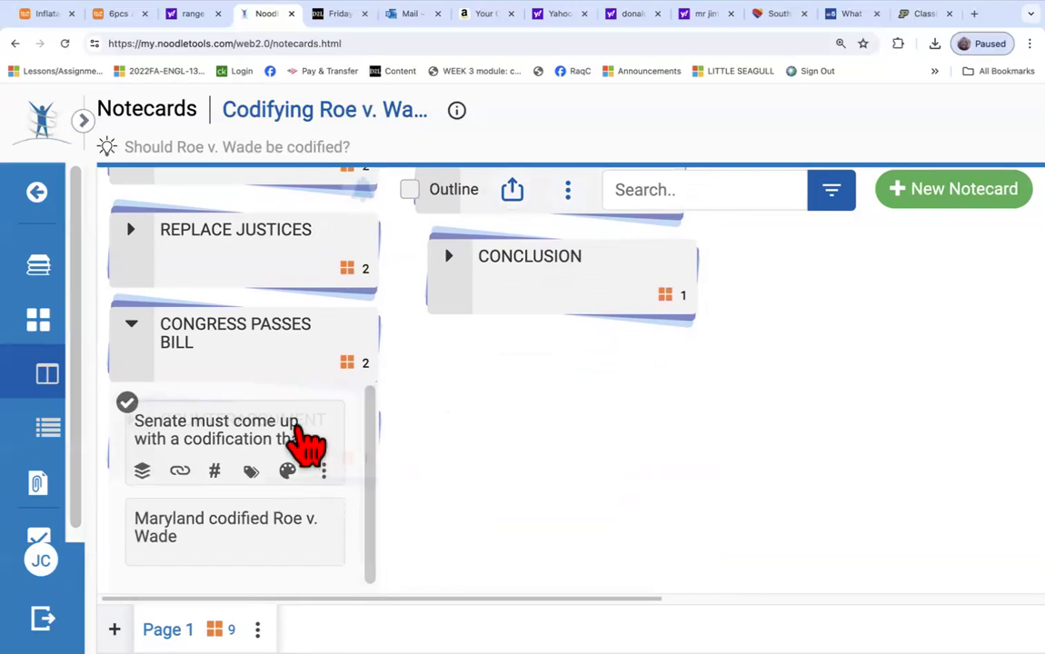
{"action": "left_click", "coordinate": [132, 324]}
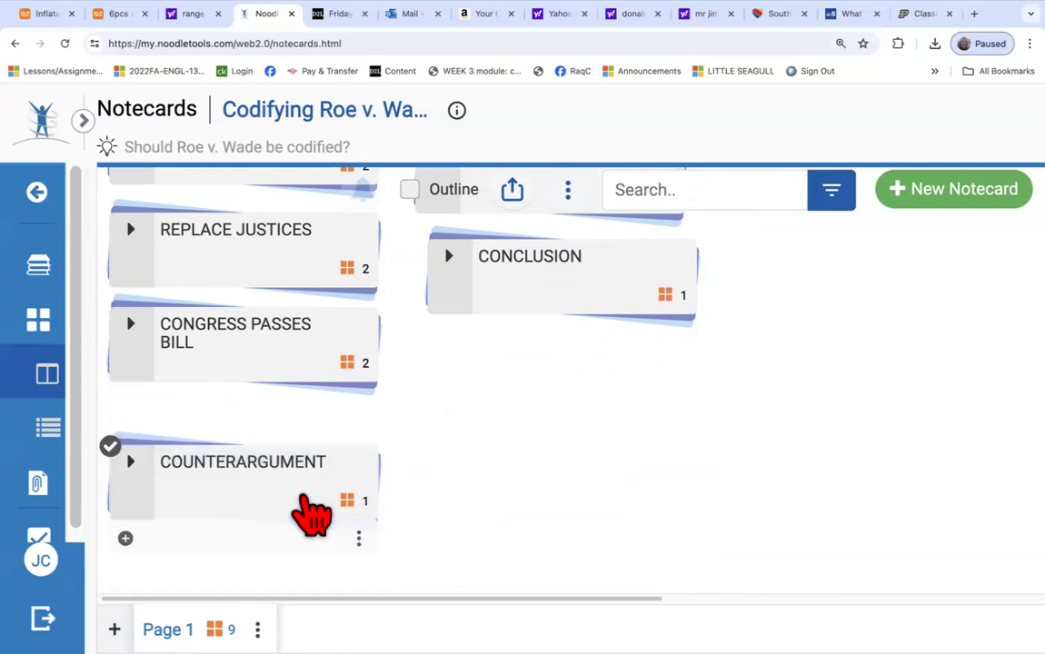
{"action": "scroll", "coordinate": [427, 520], "scroll_direction": "up", "scroll_amount": 1}
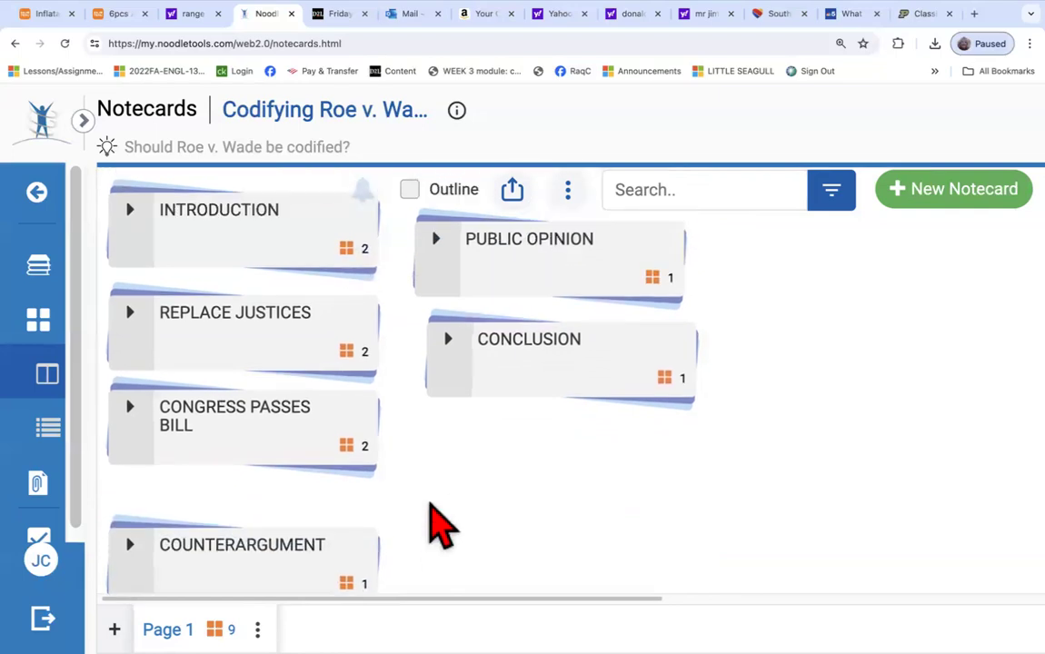
Look over the arrangement of all the piles on Page 1 of the notecard board.
{"action": "scroll", "coordinate": [441, 526], "scroll_direction": "right", "scroll_amount": 1}
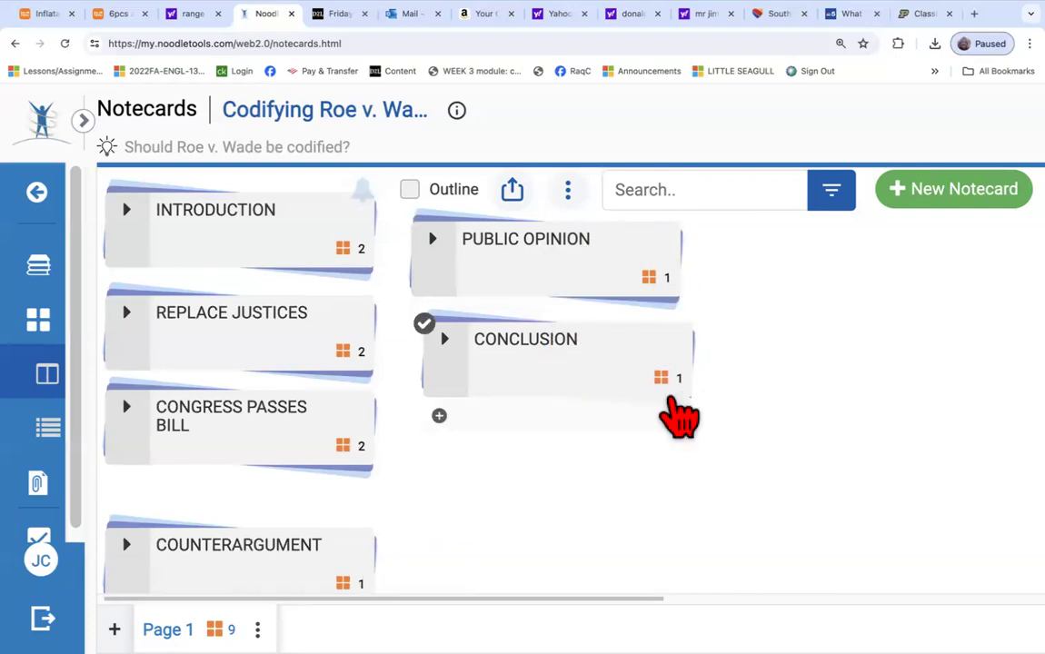
{"action": "scroll", "coordinate": [551, 523], "scroll_direction": "down", "scroll_amount": 3}
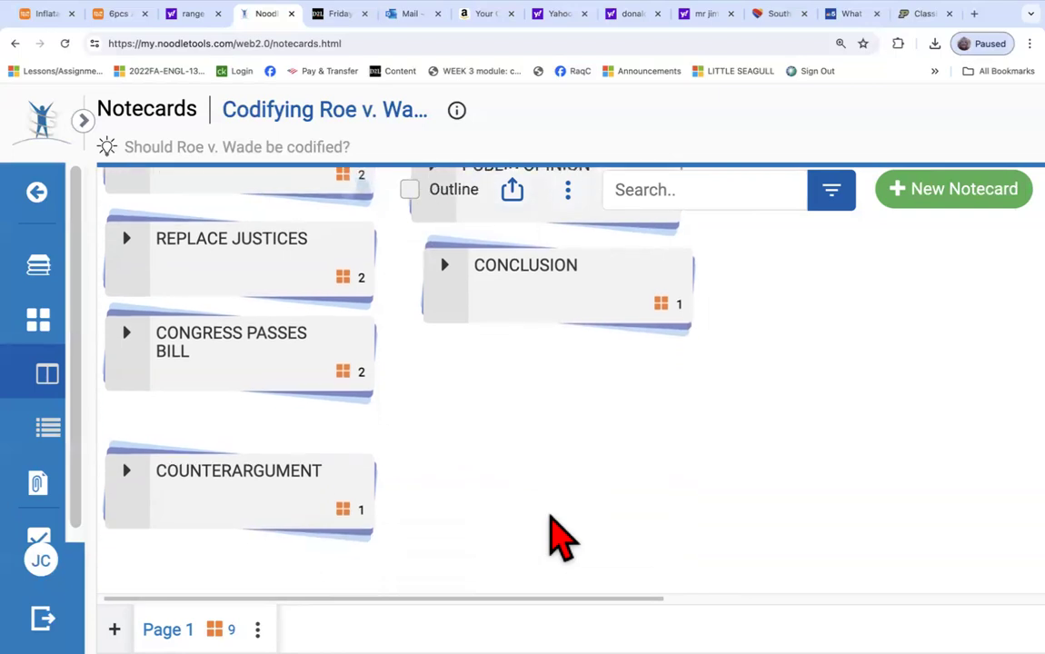
{"action": "scroll", "coordinate": [559, 536], "scroll_direction": "down", "scroll_amount": 3}
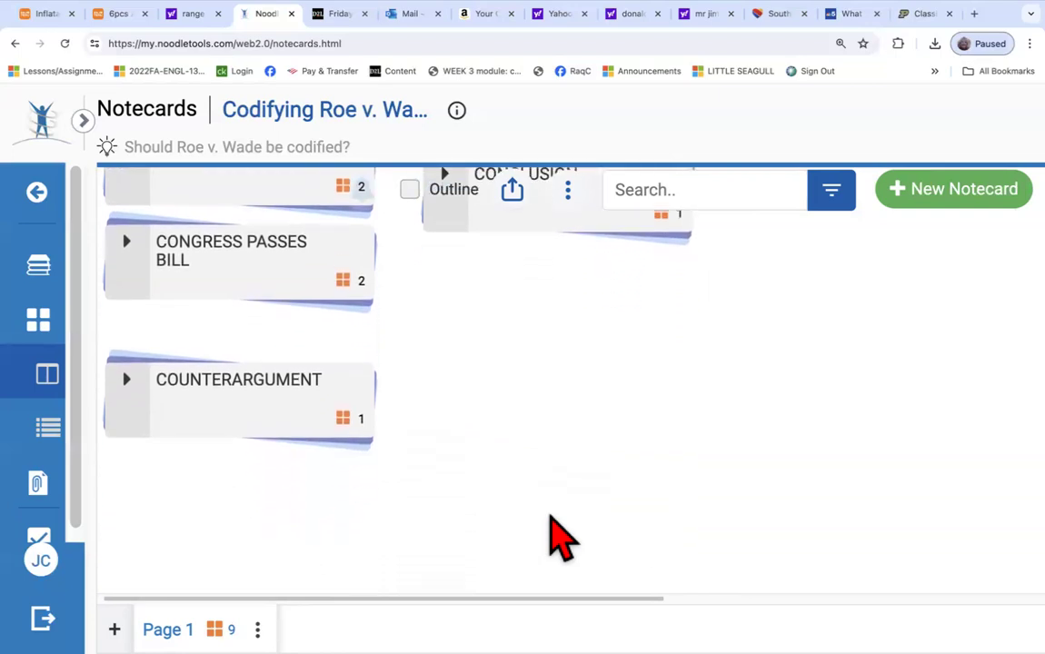
{"action": "scroll", "coordinate": [559, 536], "scroll_direction": "up", "scroll_amount": 2}
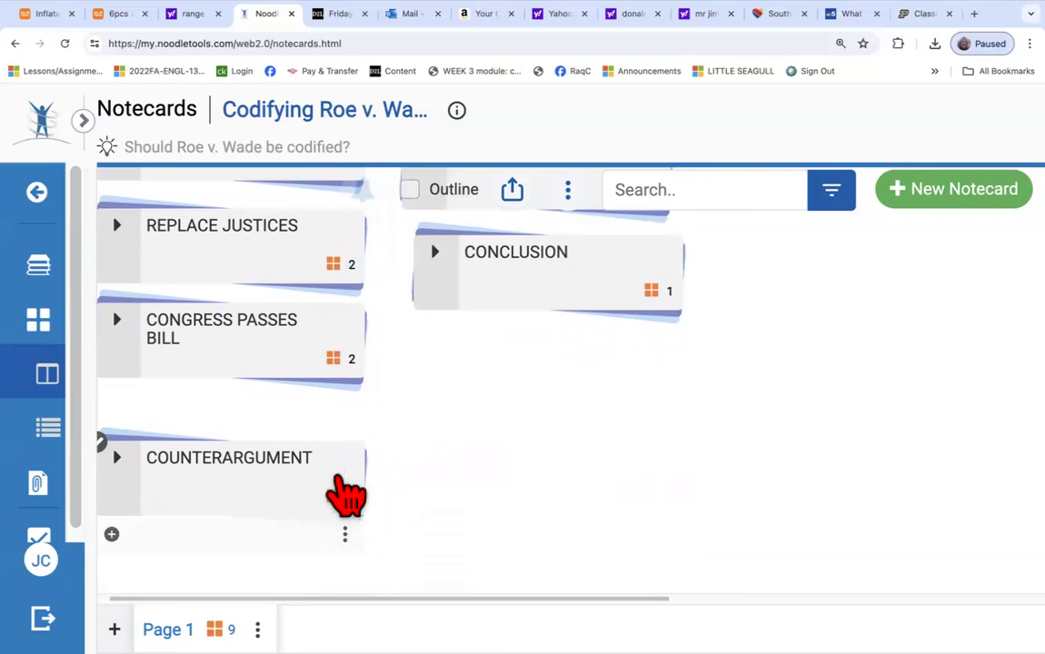
{"action": "scroll", "coordinate": [445, 486], "scroll_direction": "up", "scroll_amount": 3}
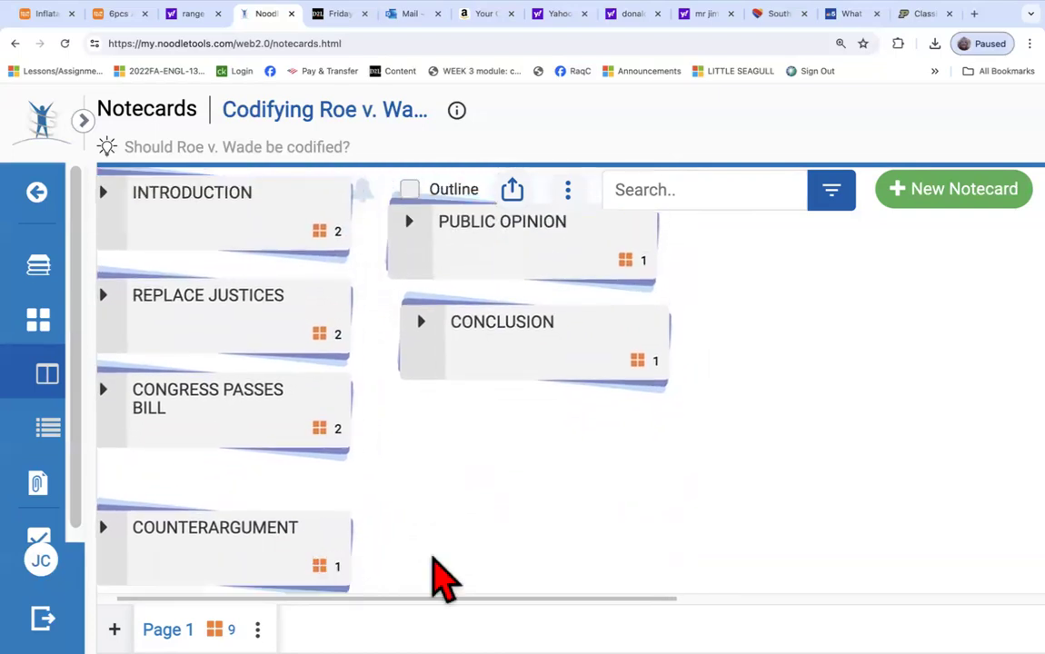
{"action": "scroll", "coordinate": [463, 568], "scroll_direction": "up", "scroll_amount": 1}
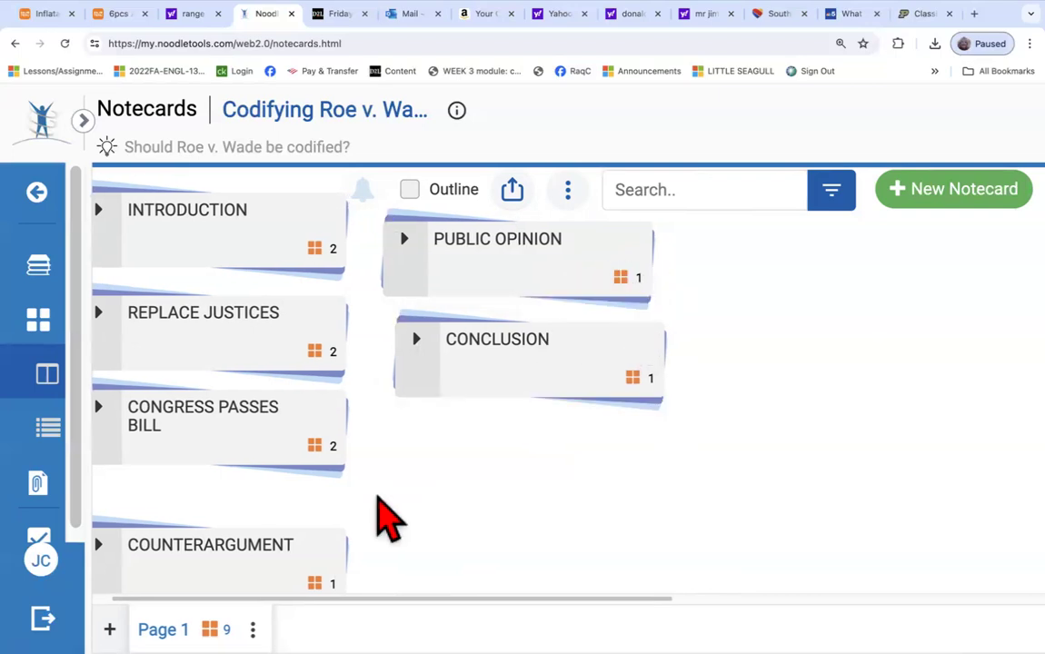
{"action": "scroll", "coordinate": [386, 518], "scroll_direction": "down", "scroll_amount": 3}
{"action": "scroll", "coordinate": [299, 364], "scroll_direction": "up", "scroll_amount": 2}
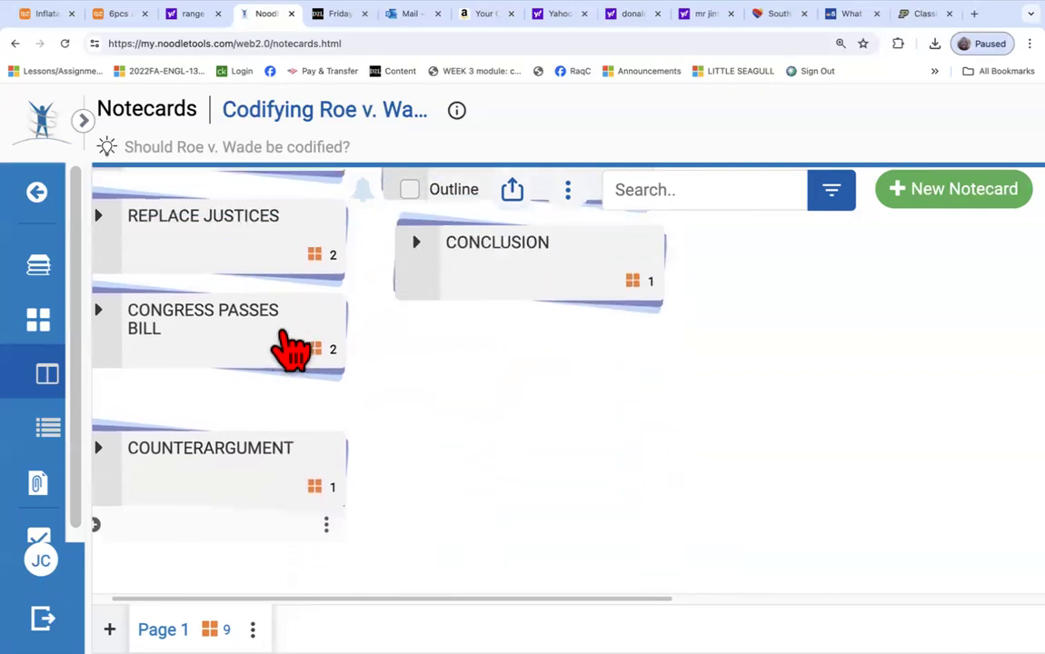
{"action": "scroll", "coordinate": [291, 350], "scroll_direction": "up", "scroll_amount": 2}
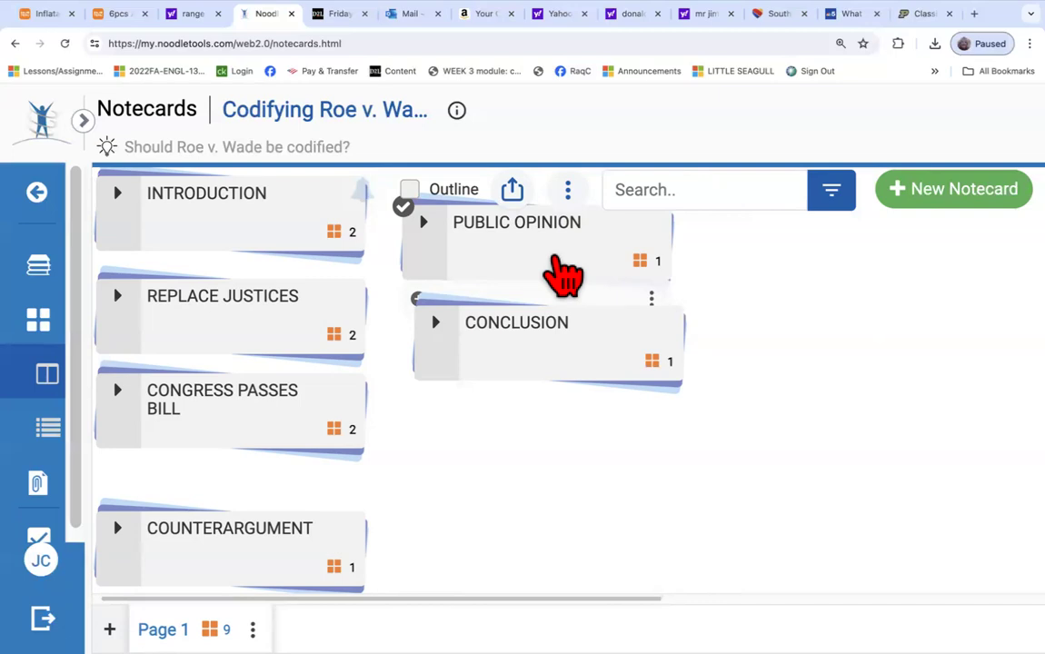
Expand the COUNTERARGUMENT pile and open its notecard about Dobbs vs. Jackson to examine the contents.
{"action": "scroll", "coordinate": [564, 272], "scroll_direction": "down", "scroll_amount": 1}
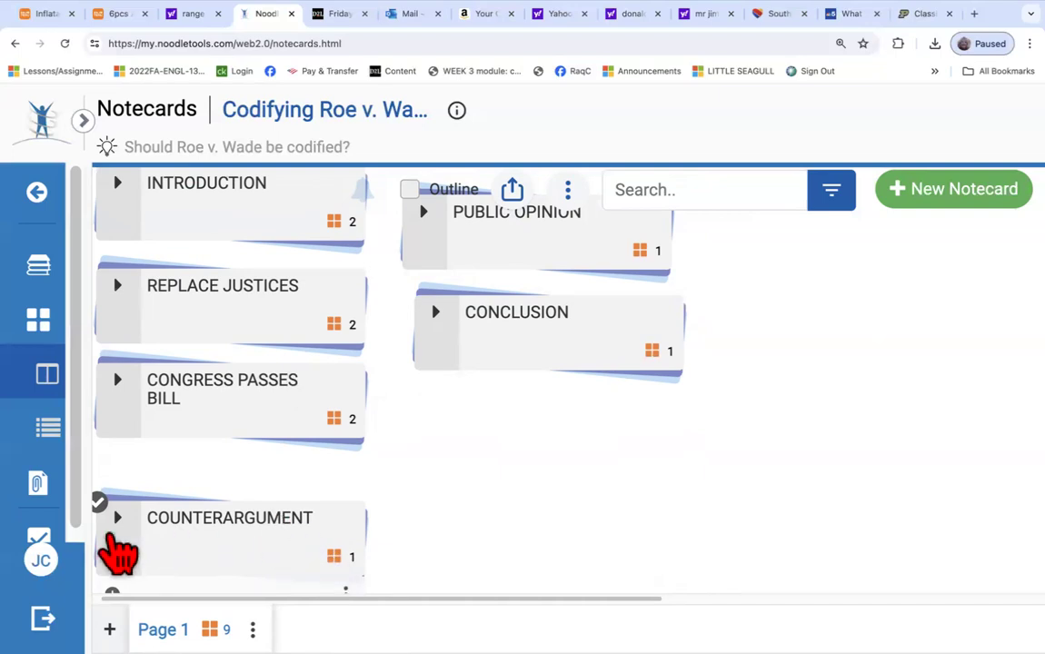
{"action": "scroll", "coordinate": [124, 543], "scroll_direction": "down", "scroll_amount": 2}
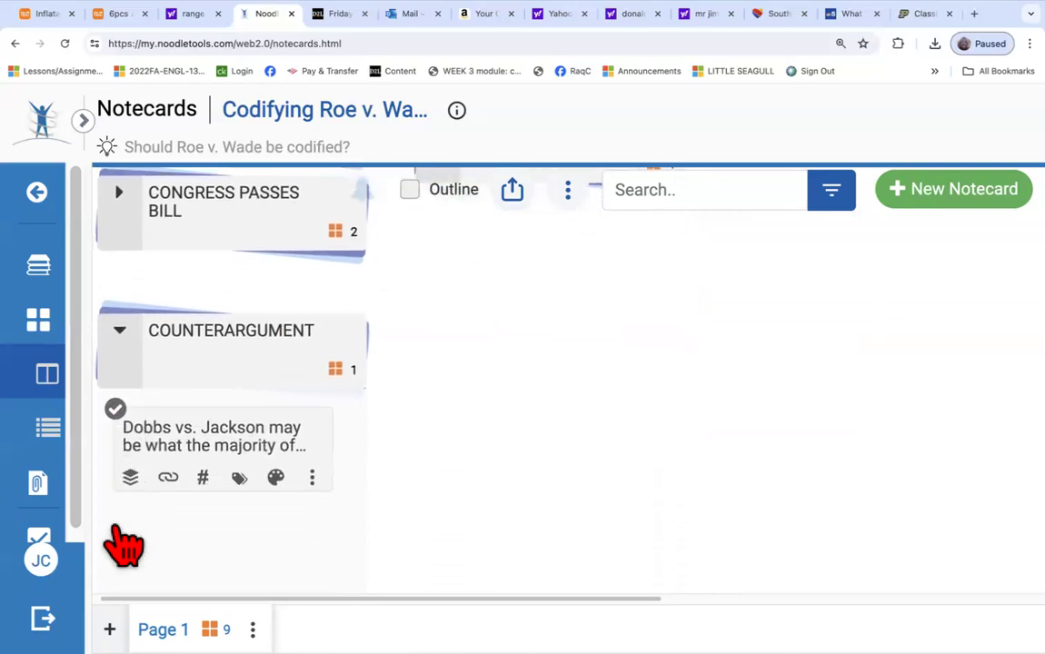
{"action": "left_click", "coordinate": [179, 459]}
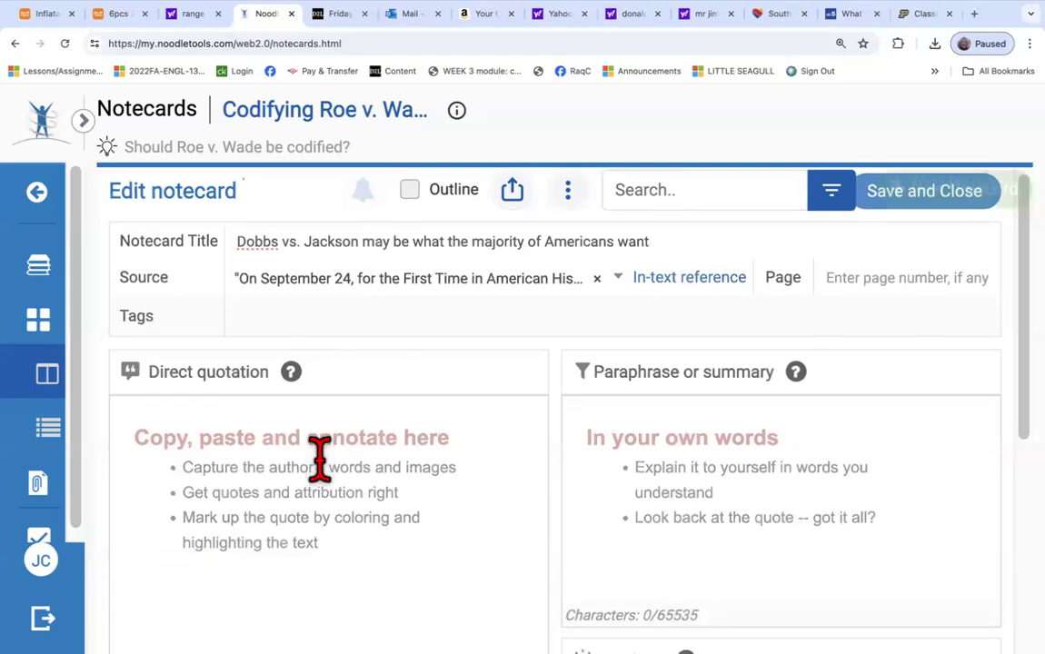
{"action": "scroll", "coordinate": [319, 459], "scroll_direction": "down", "scroll_amount": 4}
{"action": "scroll", "coordinate": [319, 458], "scroll_direction": "up", "scroll_amount": 4}
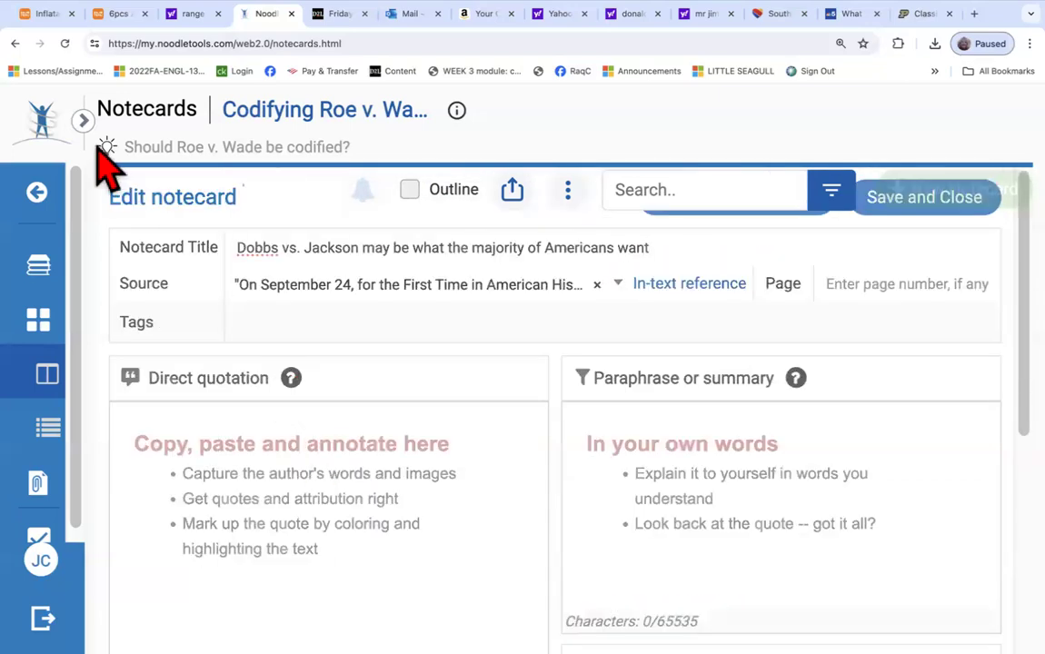
Leave the notecard and look through the project's citations on the Sources page.
{"action": "left_click", "coordinate": [15, 43]}
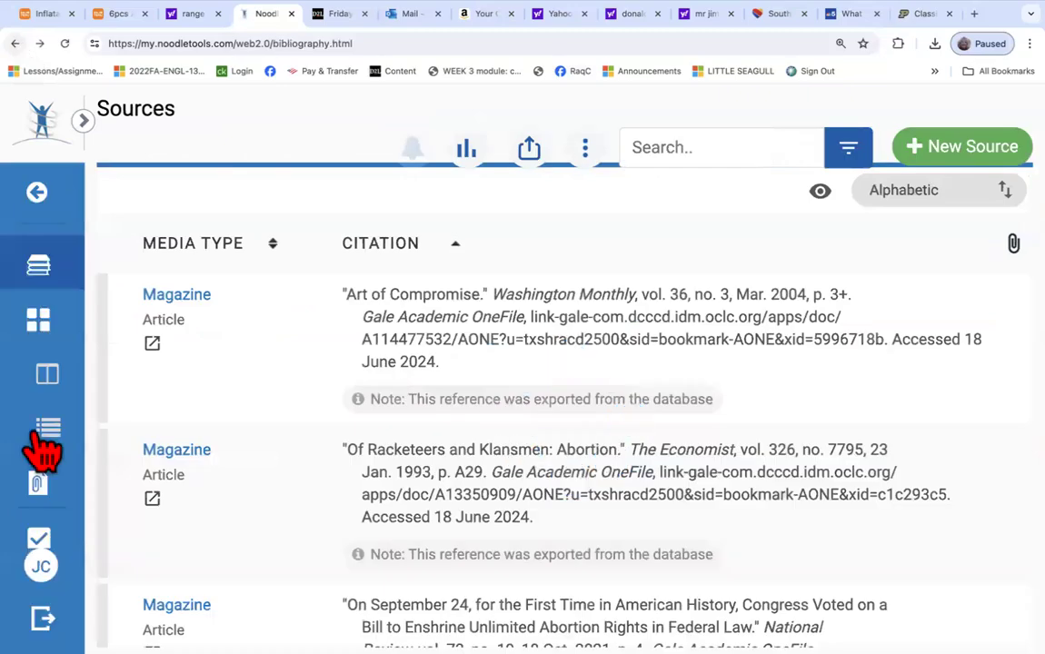
{"action": "scroll", "coordinate": [420, 439], "scroll_direction": "down", "scroll_amount": 2}
{"action": "scroll", "coordinate": [420, 439], "scroll_direction": "down", "scroll_amount": 3}
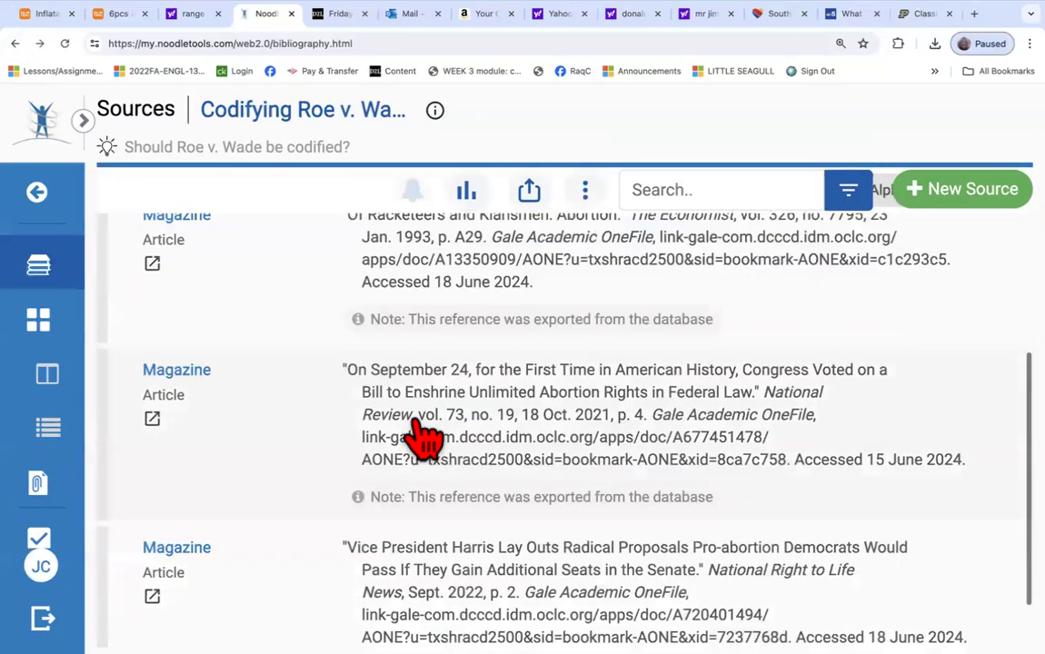
{"action": "scroll", "coordinate": [414, 418], "scroll_direction": "up", "scroll_amount": 2}
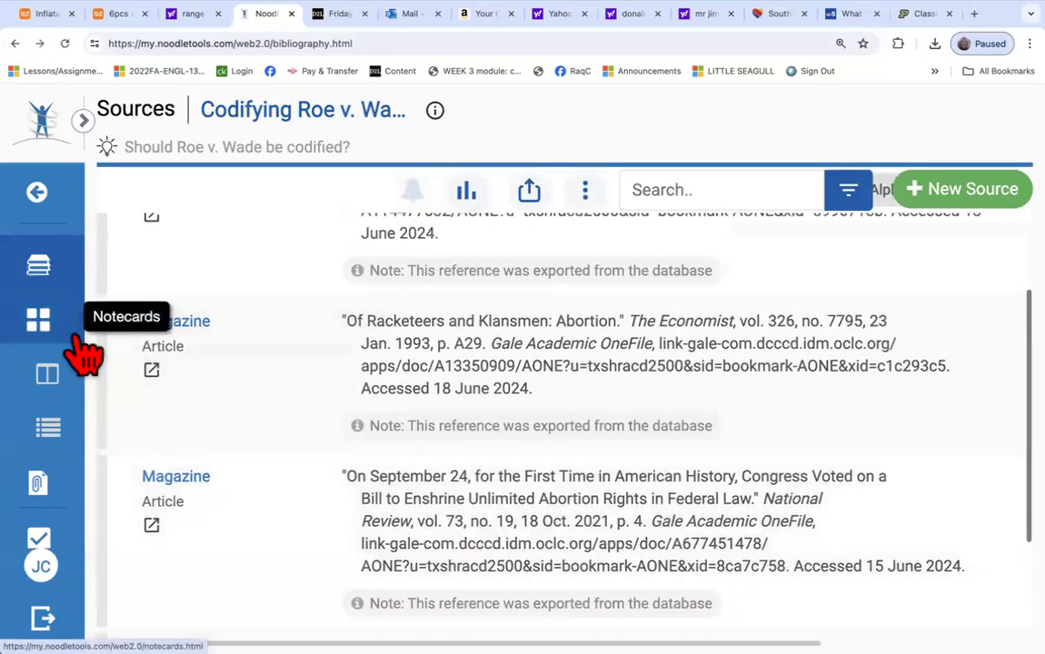
Return to the notecards, shift the CONGRESS PASSES BILL pile slightly down toward COUNTERARGUMENT, and show the project's research question and thesis.
{"action": "left_click", "coordinate": [44, 325]}
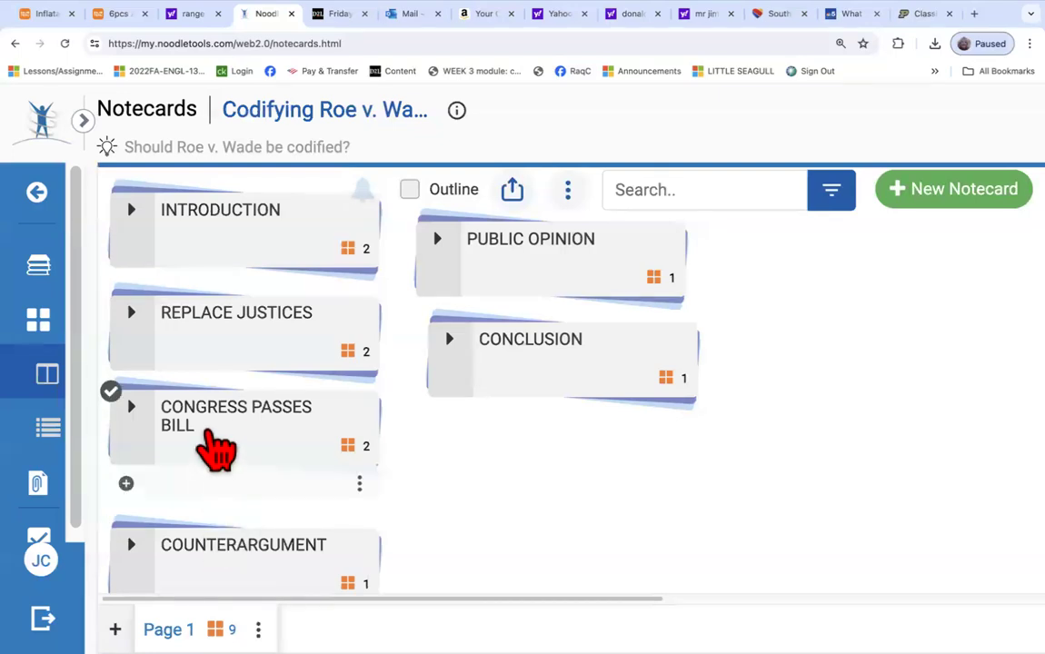
{"action": "left_click_drag", "start_coordinate": [214, 446], "coordinate": [214, 471]}
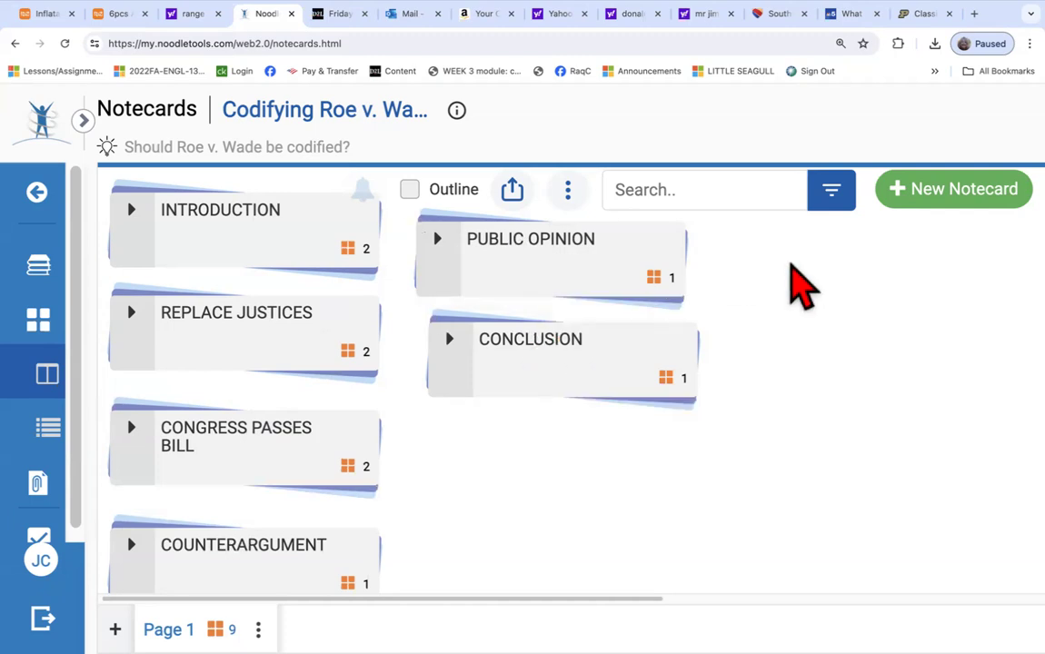
{"action": "left_click", "coordinate": [313, 147]}
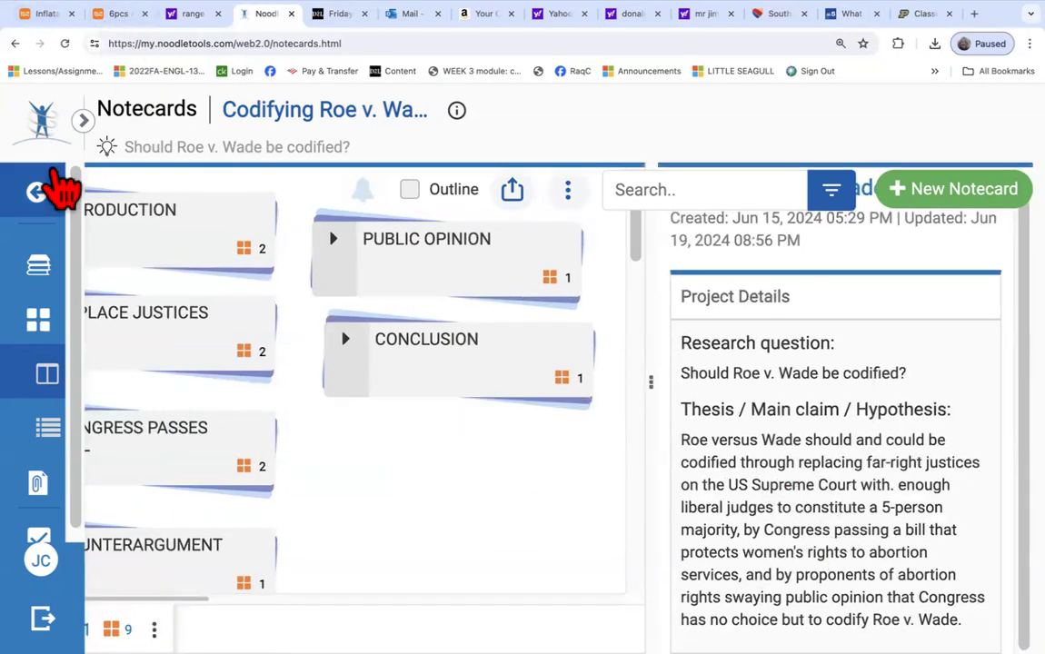
Leave the project, expand the J23201 inbox, and look over the student projects shared in it.
{"action": "left_click", "coordinate": [54, 186]}
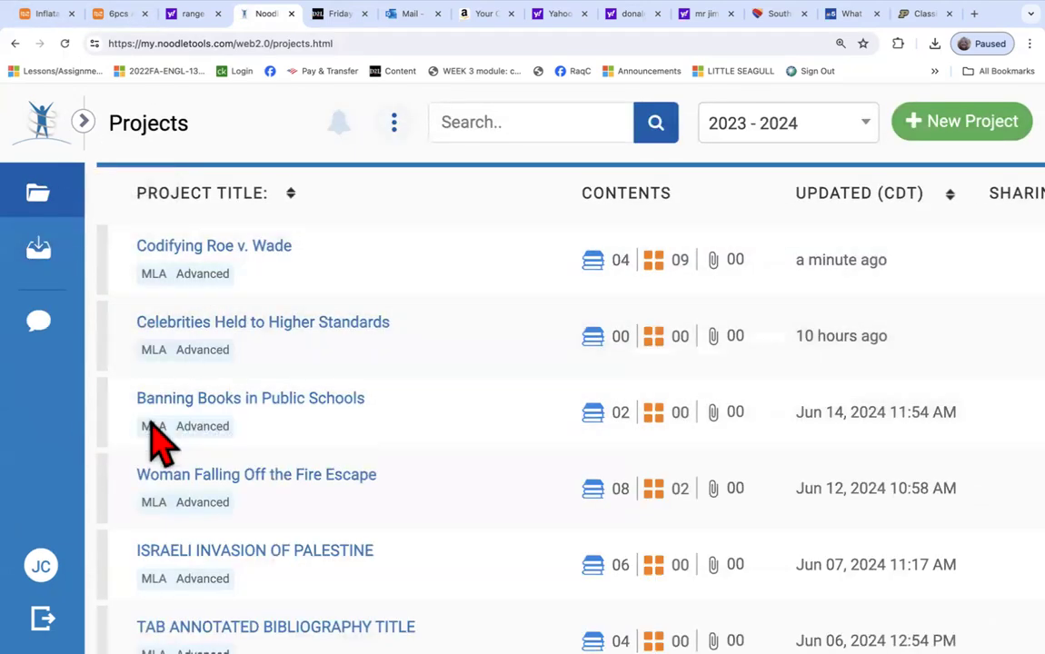
{"action": "left_click", "coordinate": [40, 257]}
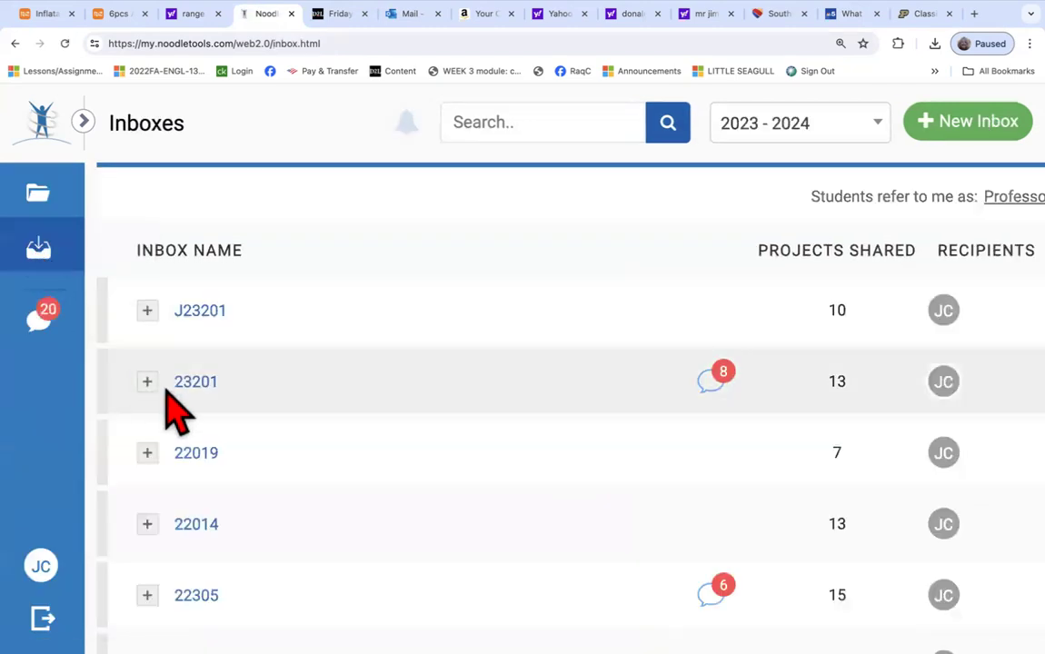
{"action": "left_click", "coordinate": [216, 320]}
{"action": "scroll", "coordinate": [216, 327], "scroll_direction": "down", "scroll_amount": 4}
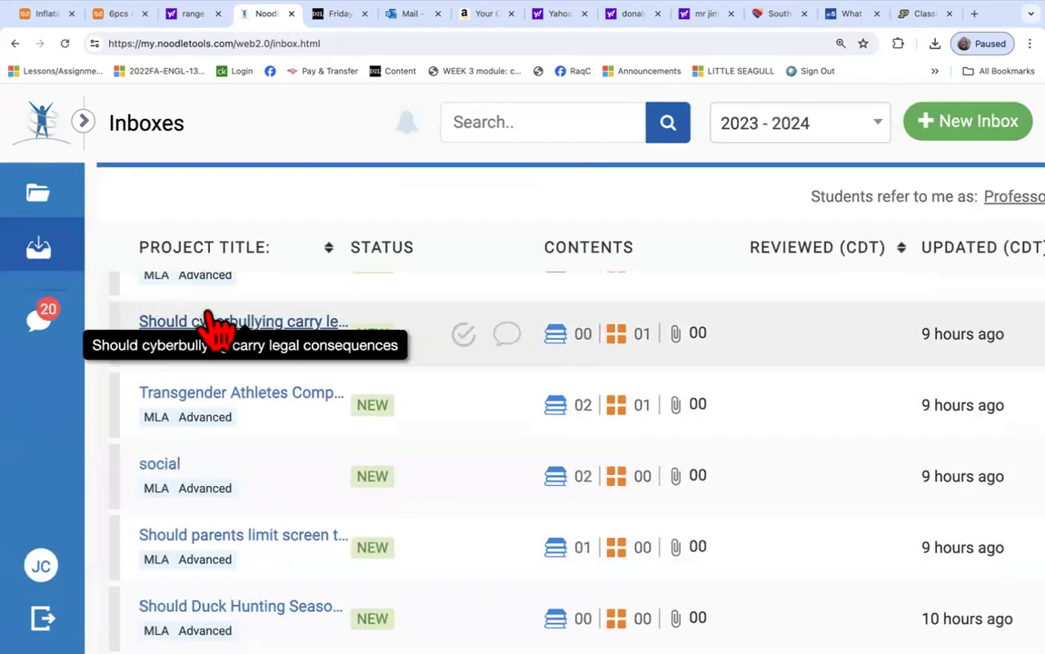
{"action": "scroll", "coordinate": [217, 327], "scroll_direction": "up", "scroll_amount": 3}
{"action": "scroll", "coordinate": [455, 422], "scroll_direction": "right", "scroll_amount": 1}
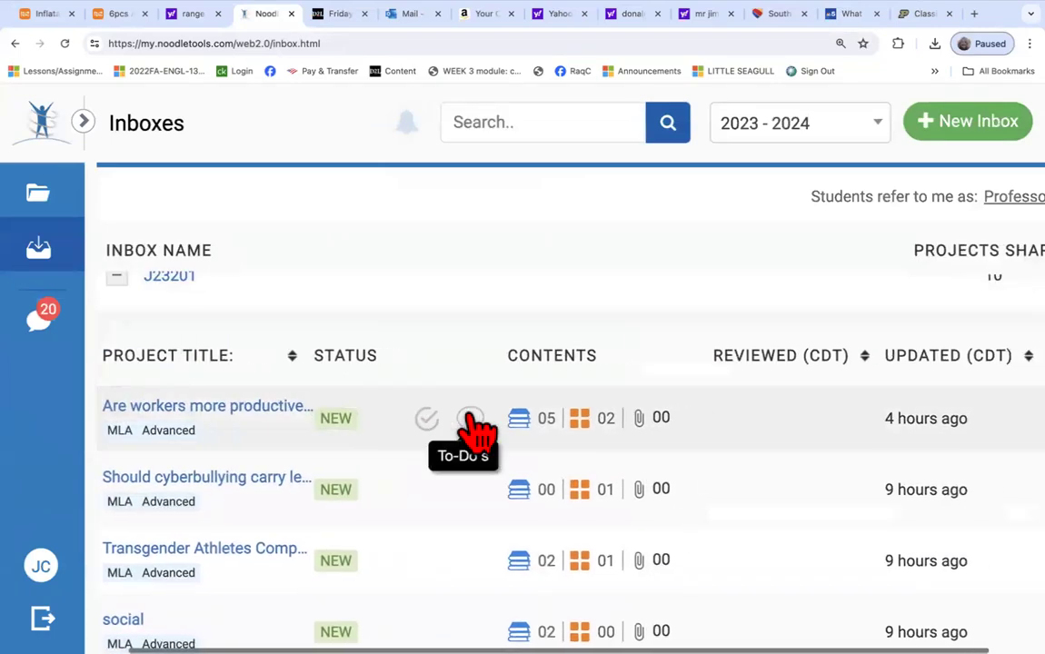
{"action": "scroll", "coordinate": [472, 427], "scroll_direction": "right", "scroll_amount": 3}
{"action": "scroll", "coordinate": [478, 427], "scroll_direction": "left", "scroll_amount": 2}
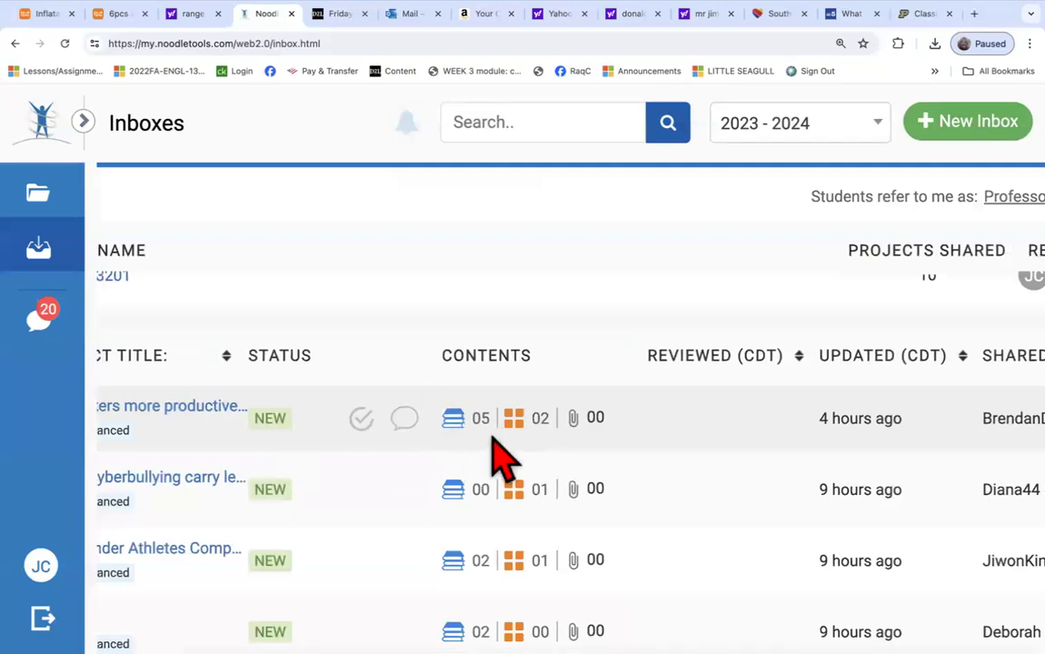
Open the sources of the shared project "Are workers more productive at home?" and look through its citations.
{"action": "left_click", "coordinate": [454, 420]}
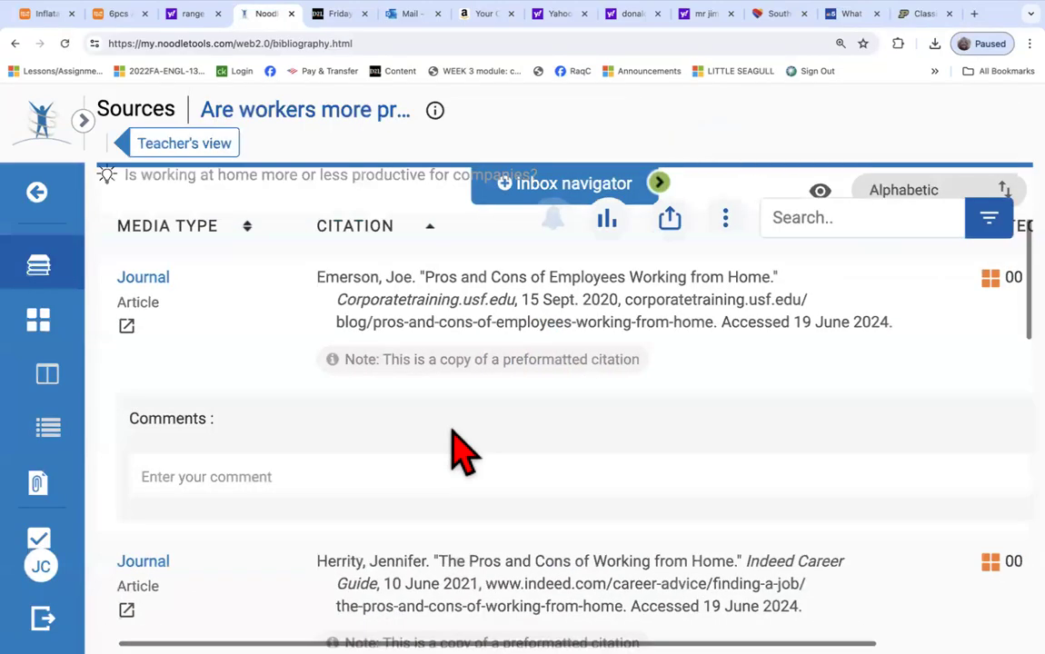
{"action": "scroll", "coordinate": [454, 440], "scroll_direction": "down", "scroll_amount": 5}
{"action": "scroll", "coordinate": [462, 445], "scroll_direction": "down", "scroll_amount": 5}
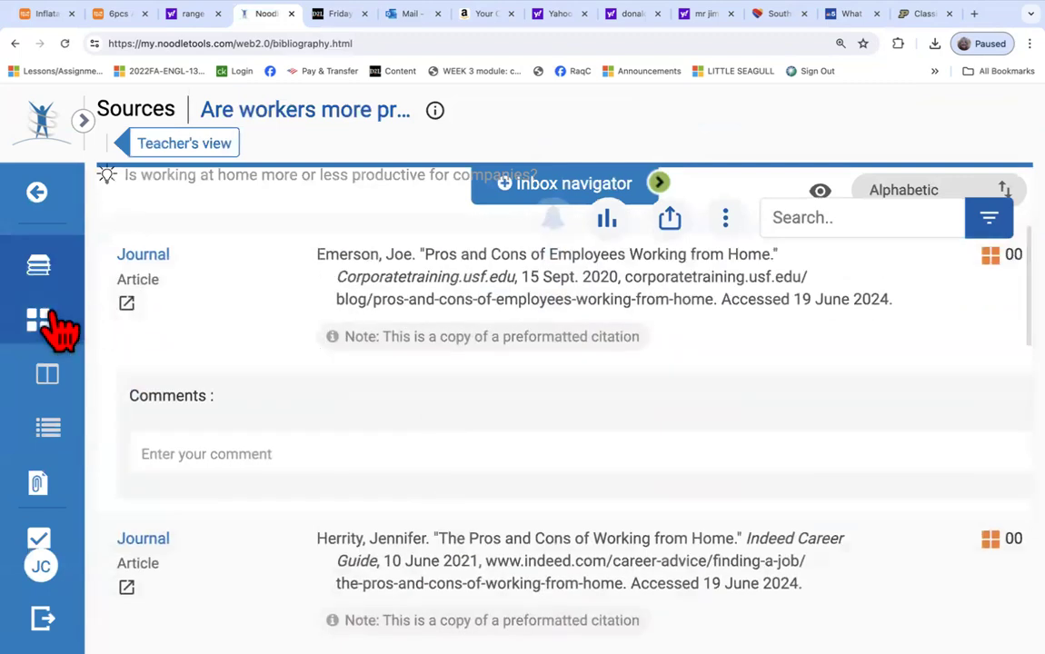
Examine the student project's notecards on Page 1, revisit its sources, and go back to the inboxes.
{"action": "left_click", "coordinate": [47, 320]}
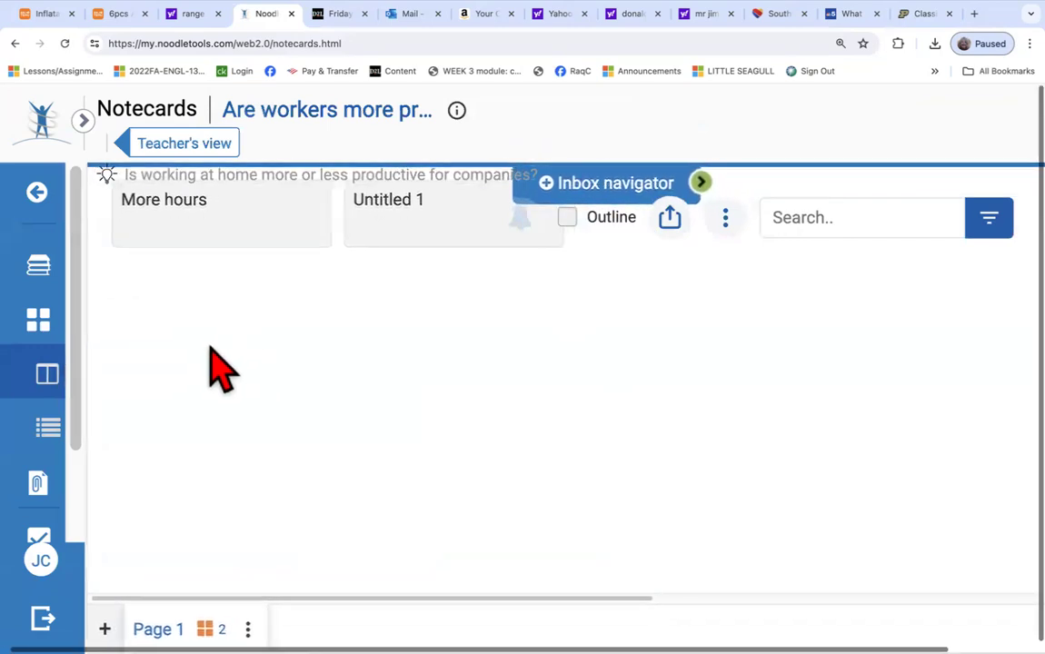
{"action": "scroll", "coordinate": [210, 366], "scroll_direction": "right", "scroll_amount": 2}
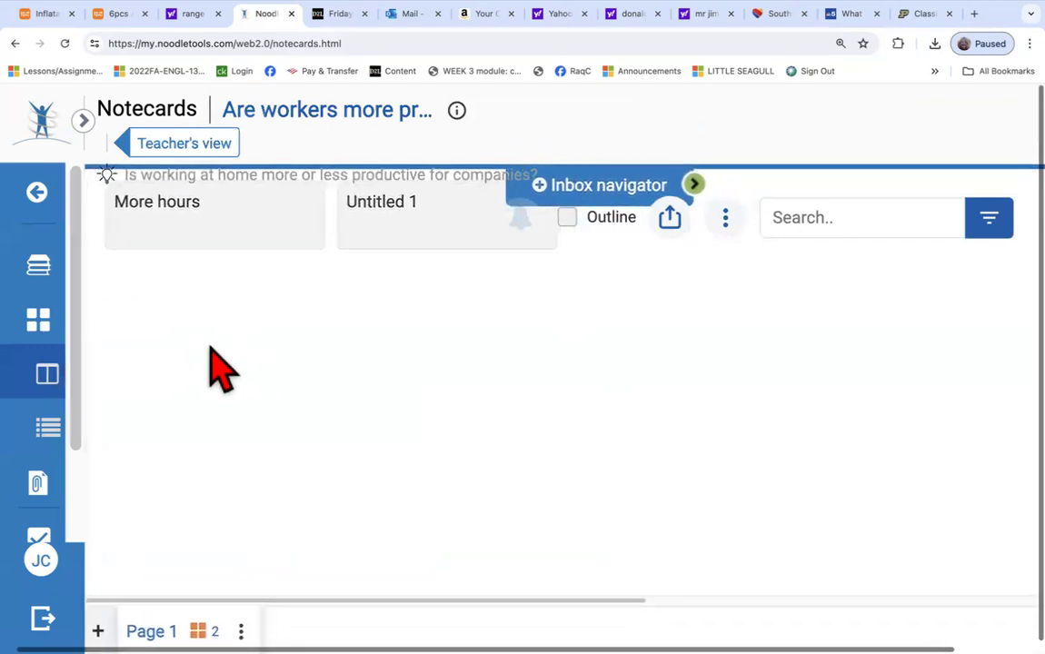
{"action": "left_click", "coordinate": [47, 325]}
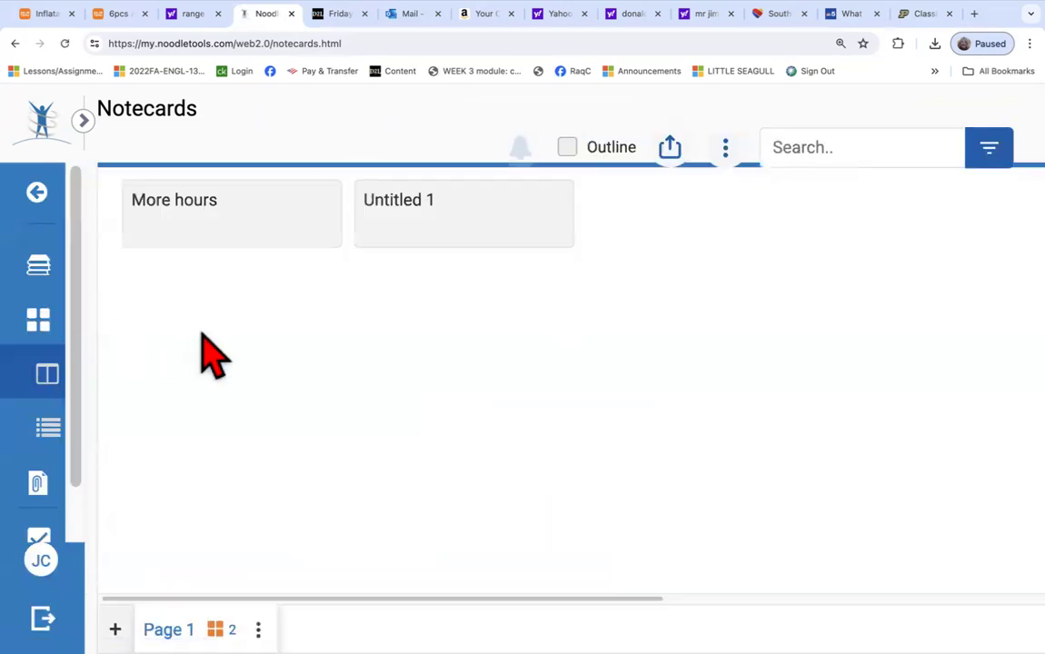
{"action": "left_click", "coordinate": [38, 272]}
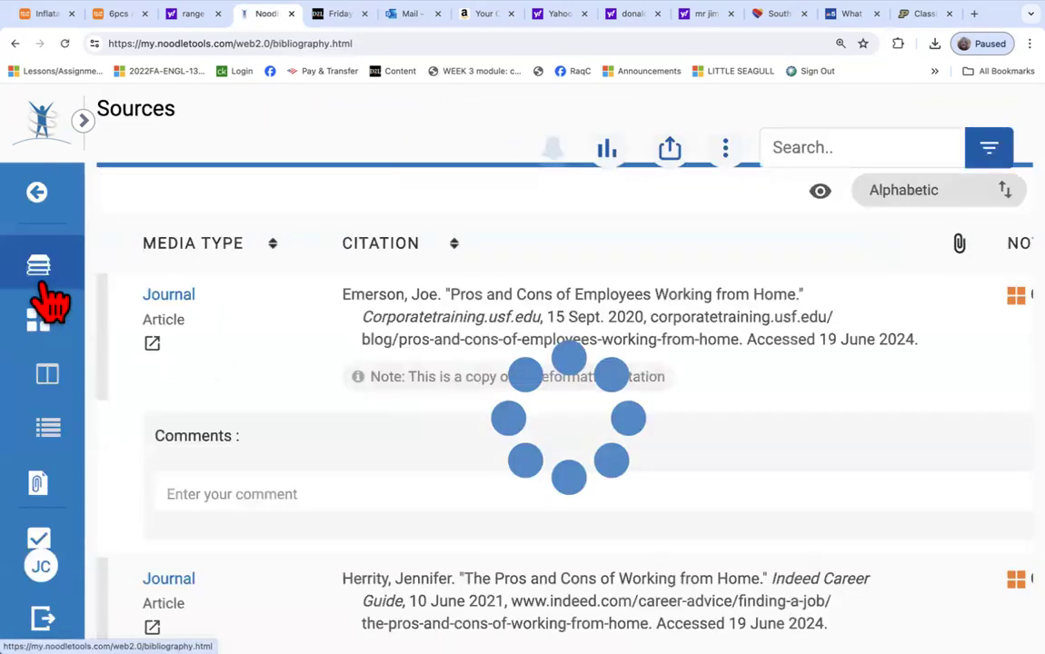
{"action": "left_click", "coordinate": [37, 195]}
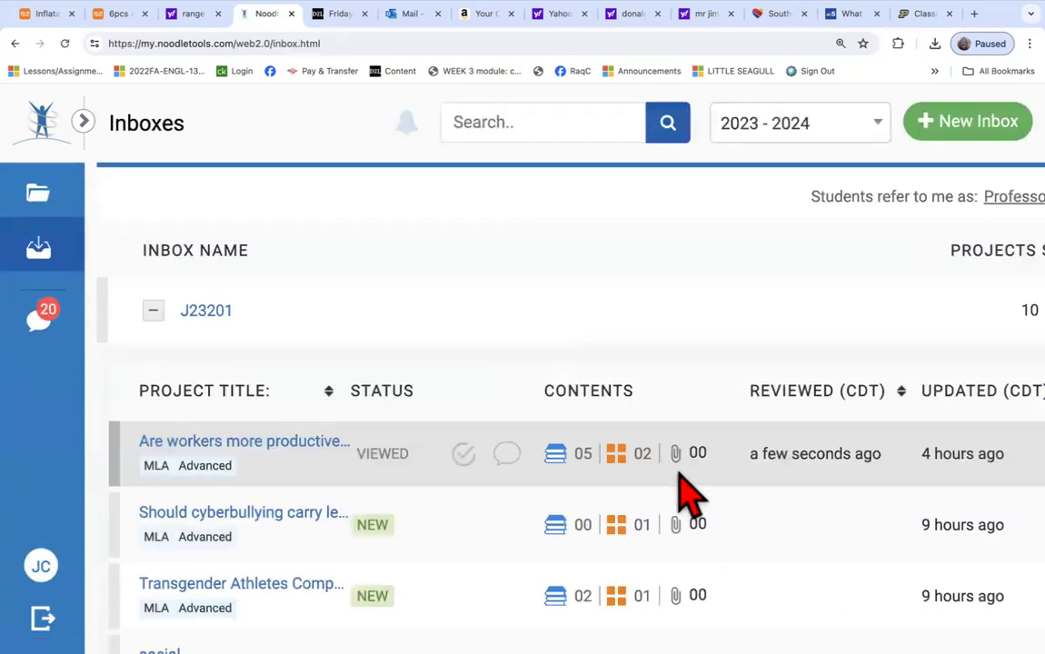
Open the same student project's notecards directly from the inbox, check its sources page, and return to the inboxes.
{"action": "left_click", "coordinate": [627, 463]}
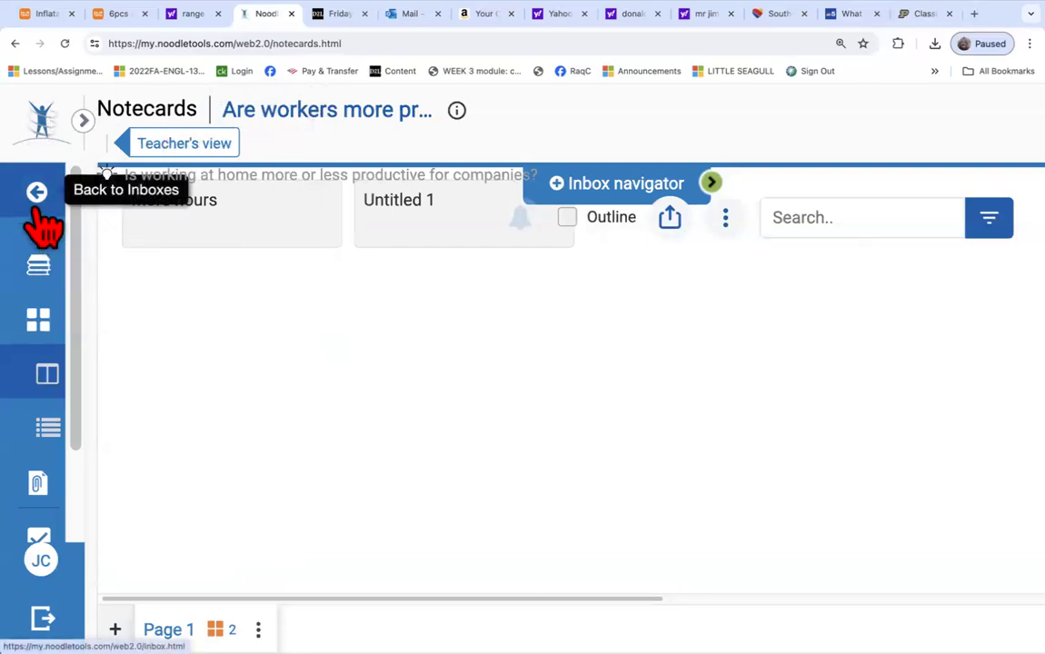
{"action": "left_click", "coordinate": [40, 269]}
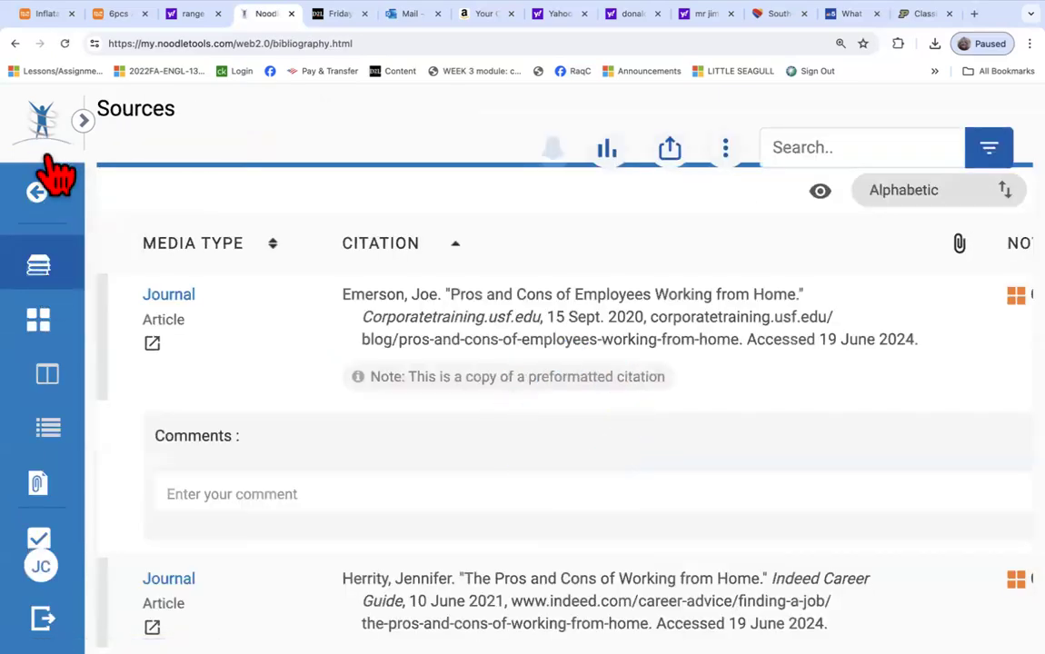
{"action": "left_click", "coordinate": [50, 198]}
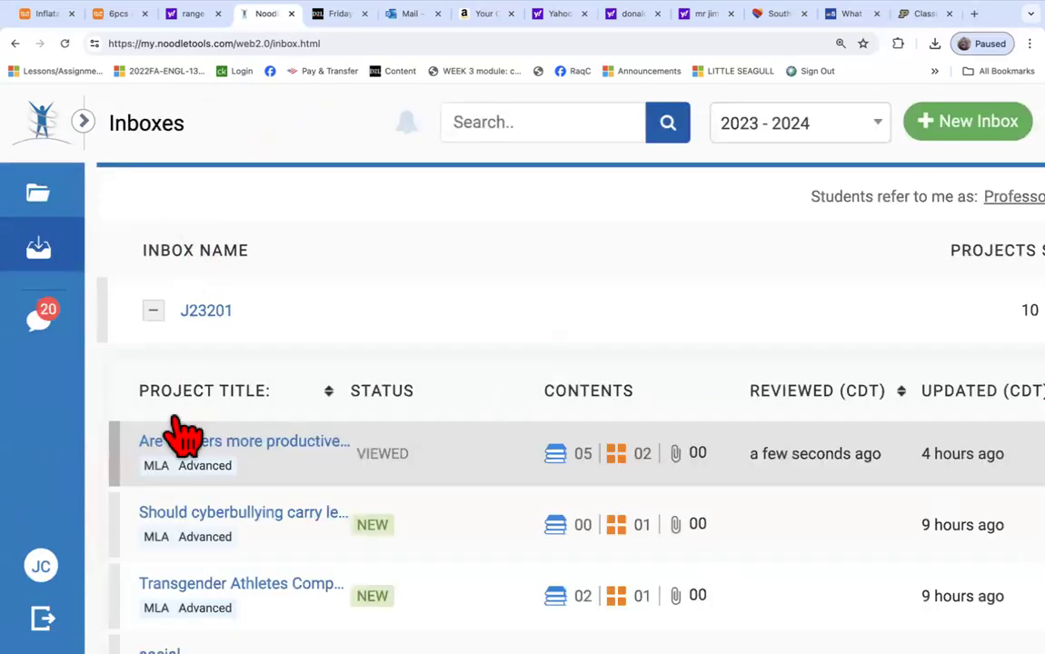
Reopen "Are workers more productive at home?" by its title, view its notecards, and return to the inboxes.
{"action": "scroll", "coordinate": [175, 431], "scroll_direction": "down", "scroll_amount": 1}
{"action": "scroll", "coordinate": [180, 429], "scroll_direction": "right", "scroll_amount": 2}
{"action": "scroll", "coordinate": [182, 433], "scroll_direction": "right", "scroll_amount": 1}
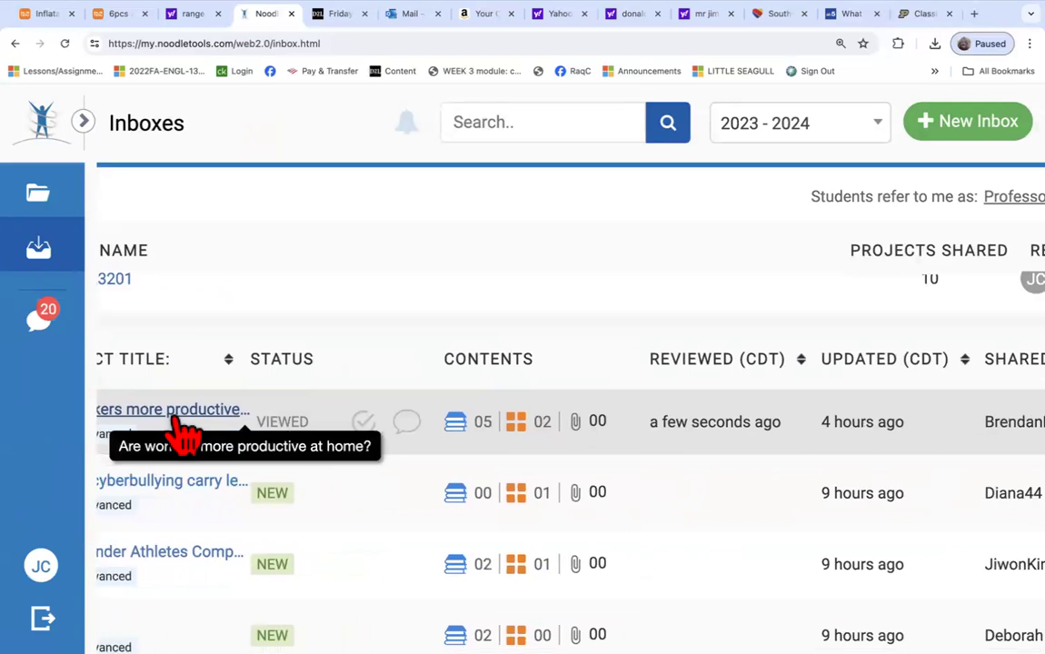
{"action": "scroll", "coordinate": [184, 432], "scroll_direction": "left", "scroll_amount": 4}
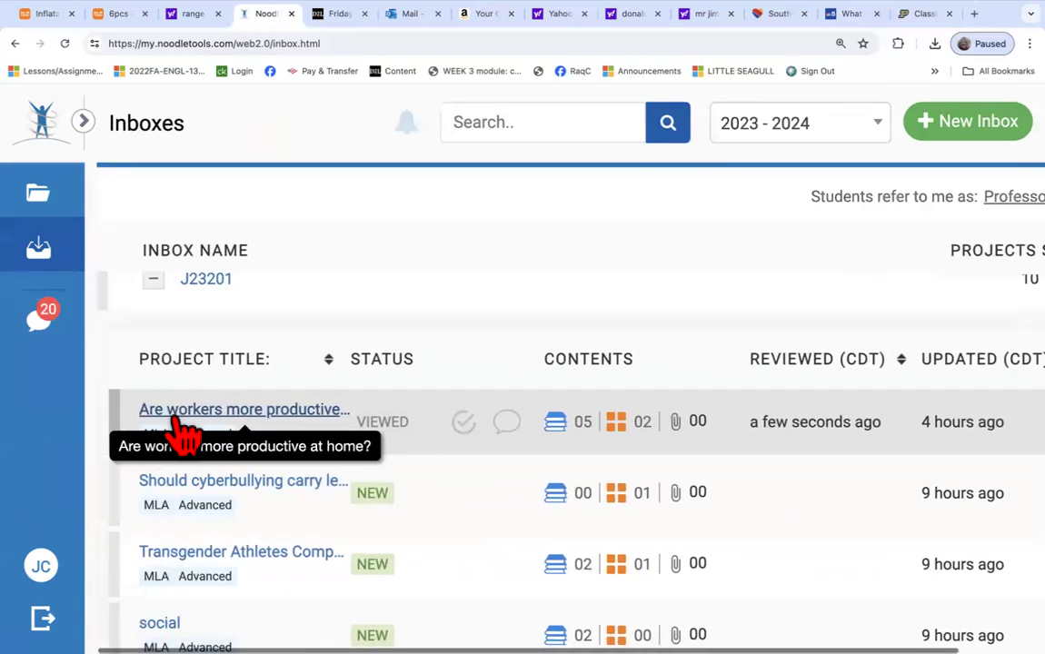
{"action": "left_click", "coordinate": [175, 416]}
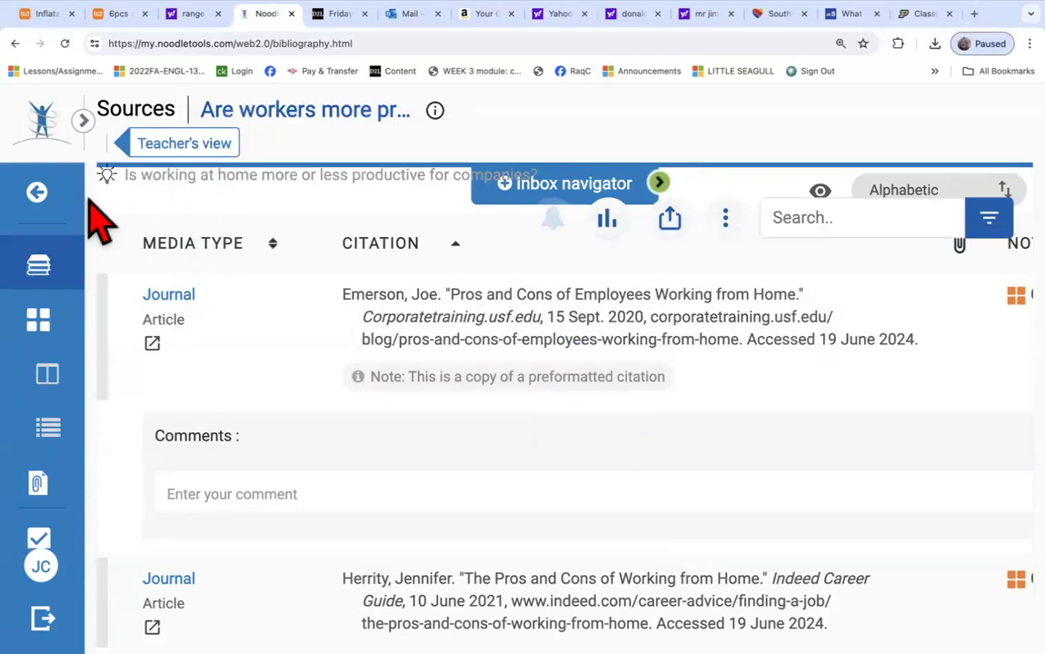
{"action": "left_click", "coordinate": [40, 320]}
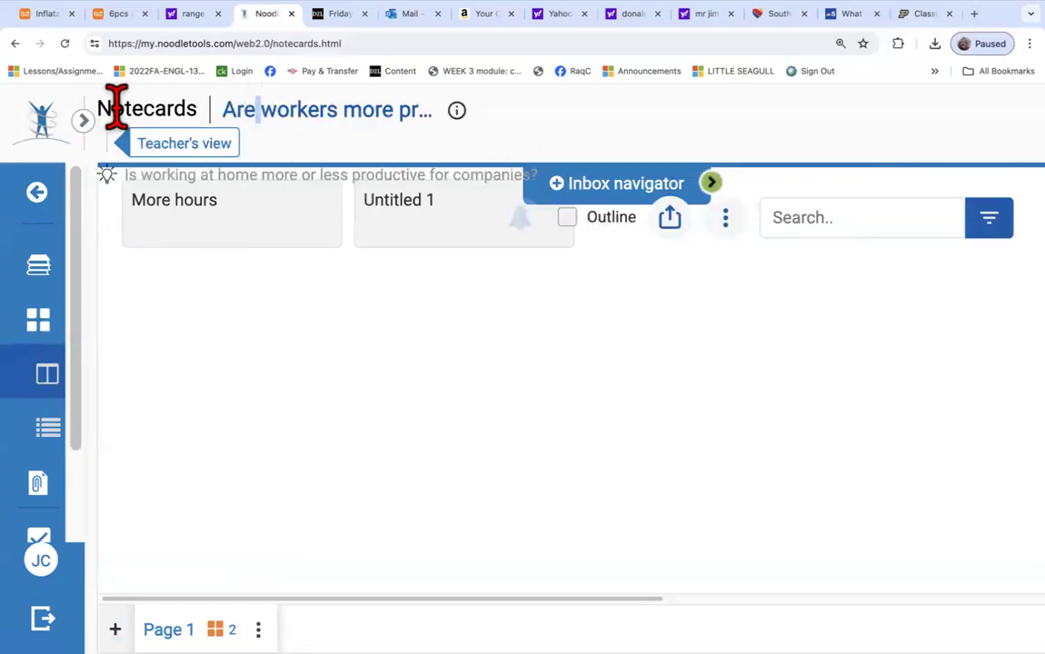
{"action": "triple_click", "coordinate": [257, 112]}
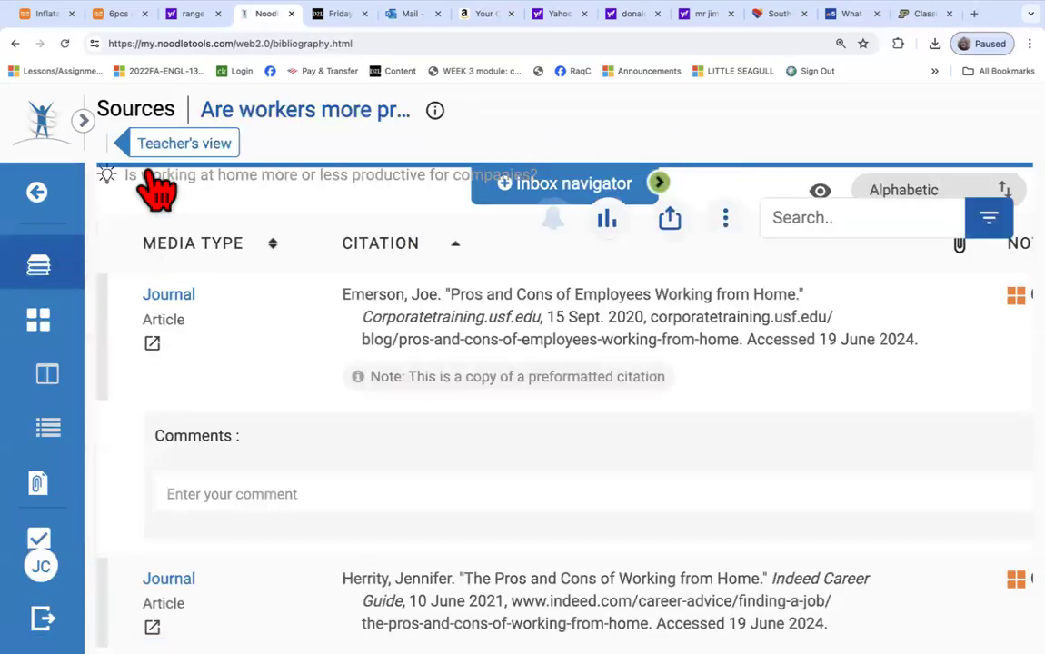
{"action": "left_click", "coordinate": [40, 192]}
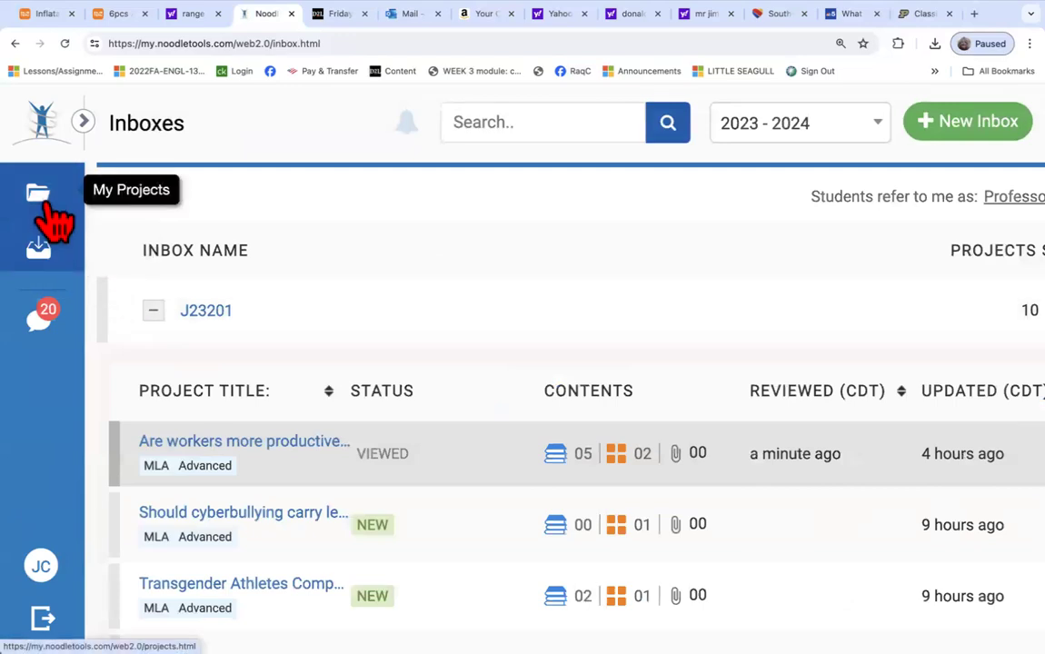
View the personal project list, then expand the J23201 inbox again and look through all its shared projects.
{"action": "left_click", "coordinate": [41, 195]}
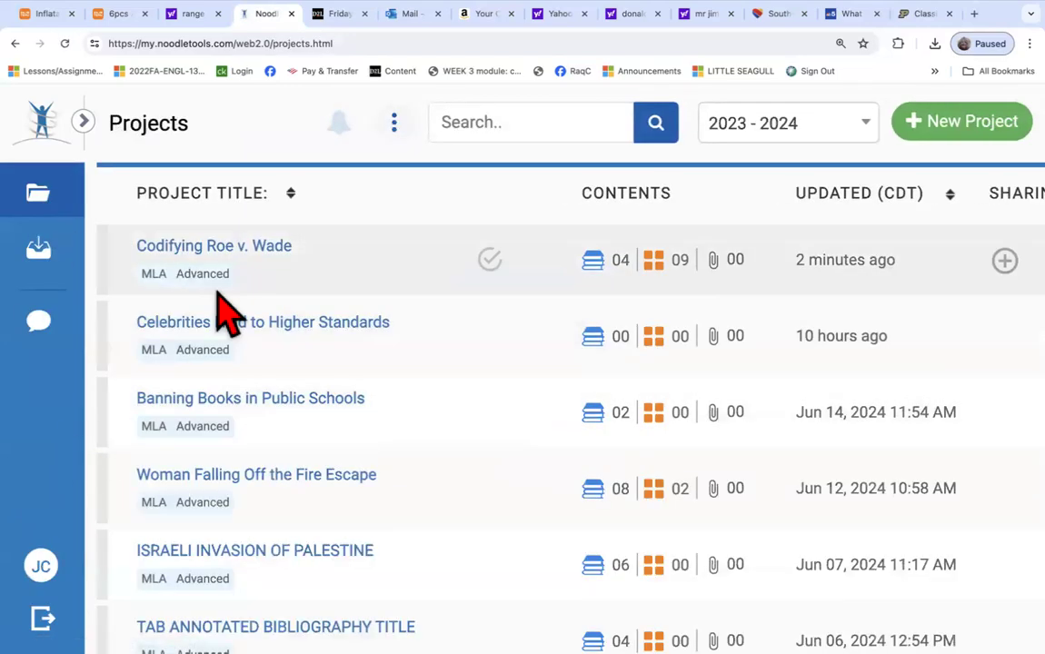
{"action": "left_click", "coordinate": [41, 251]}
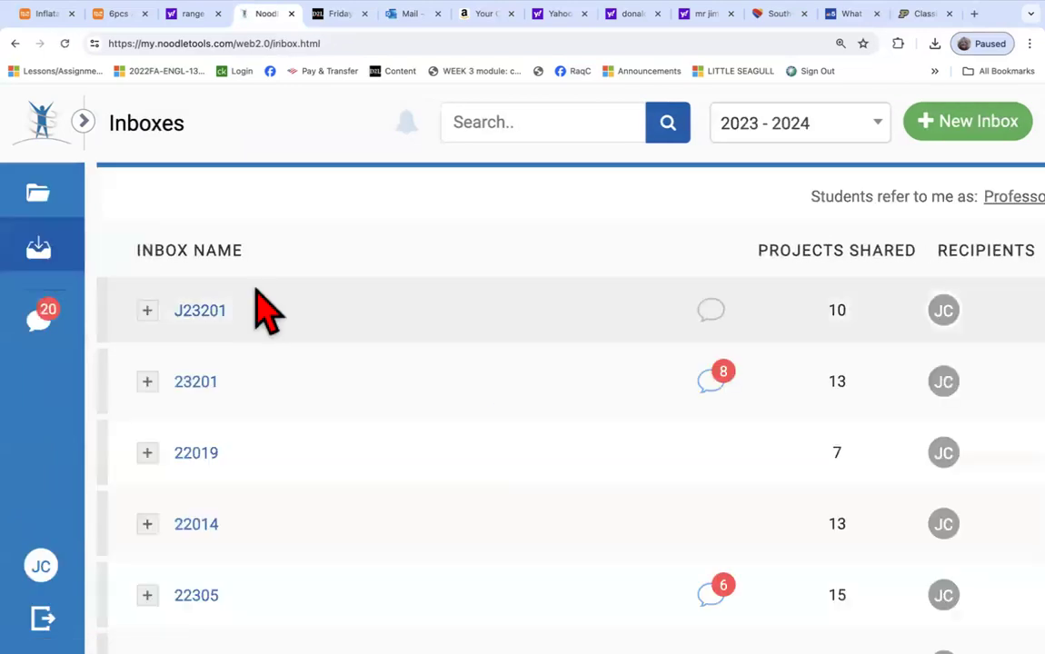
{"action": "left_click", "coordinate": [238, 312]}
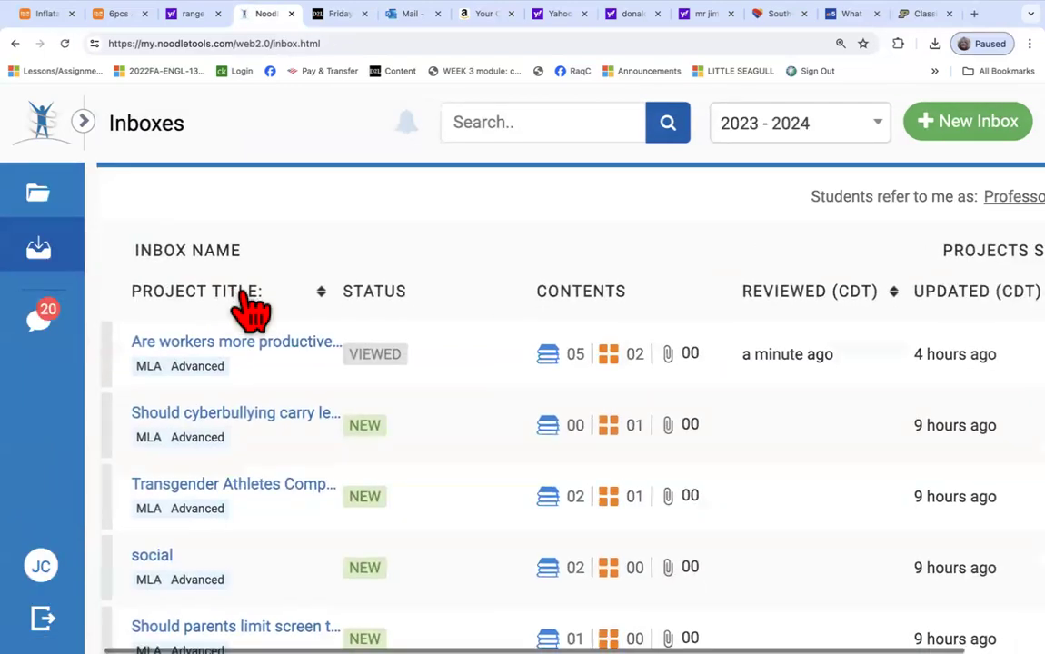
{"action": "scroll", "coordinate": [245, 300], "scroll_direction": "down", "scroll_amount": 5}
{"action": "scroll", "coordinate": [246, 318], "scroll_direction": "down", "scroll_amount": 3}
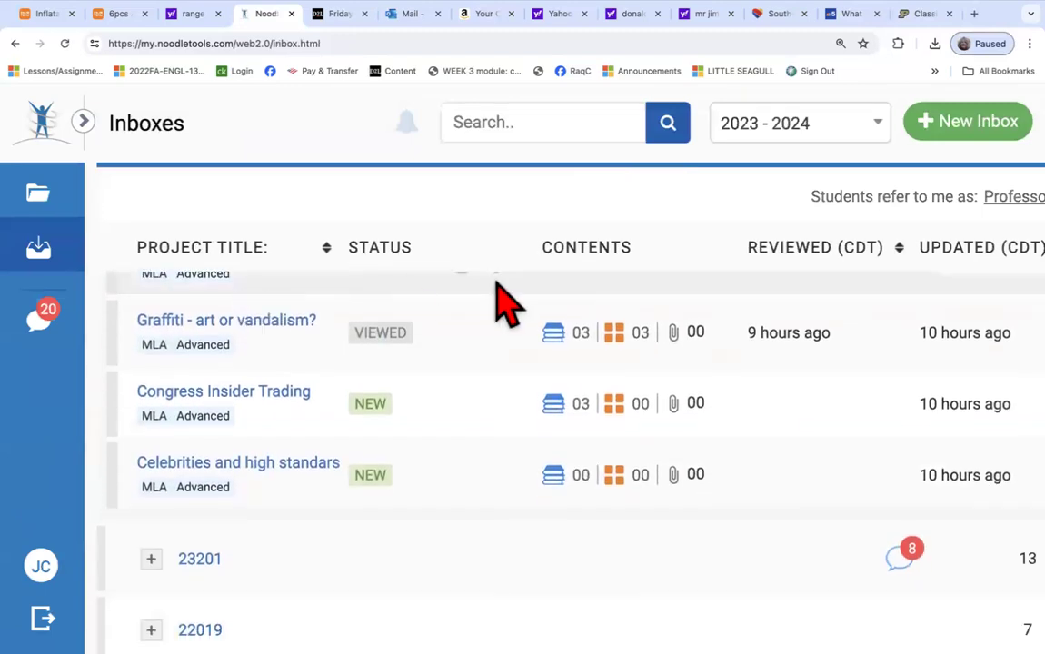
Open the notecards of "Graffiti - art or vandalism?" from the inbox, check who shared the project, and view its sources.
{"action": "scroll", "coordinate": [557, 350], "scroll_direction": "right", "scroll_amount": 3}
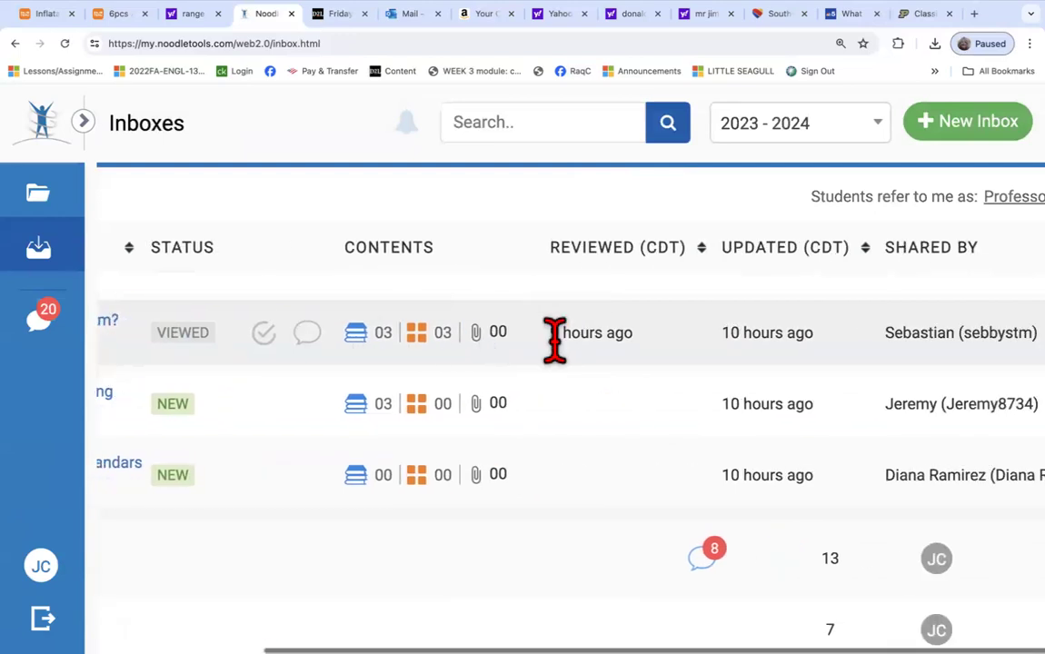
{"action": "left_click", "coordinate": [420, 336]}
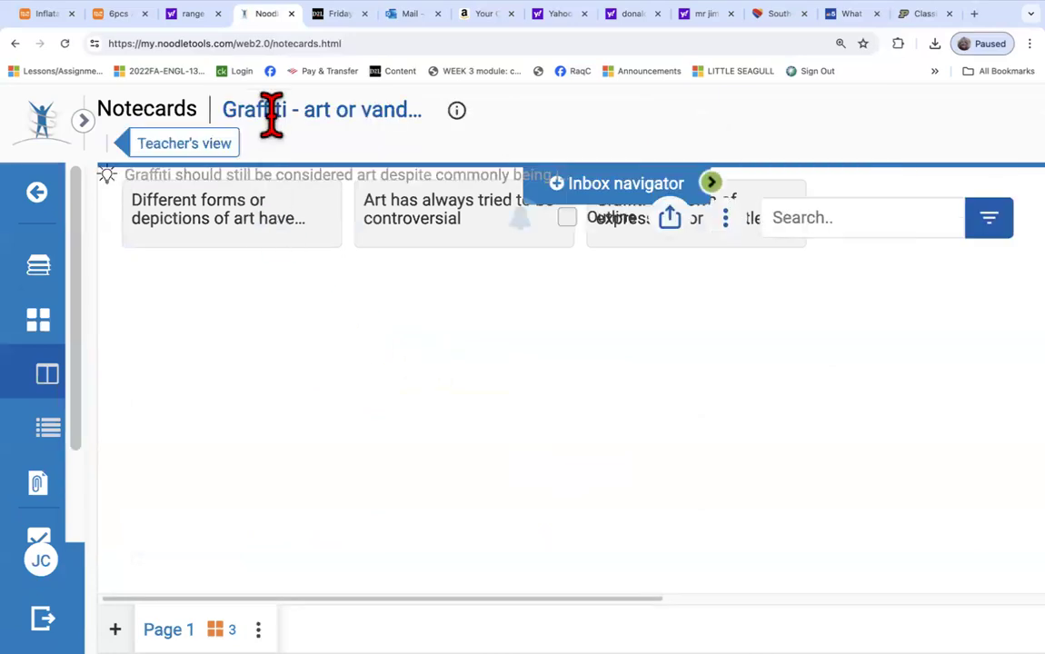
{"action": "triple_click", "coordinate": [275, 109]}
{"action": "left_click", "coordinate": [457, 110]}
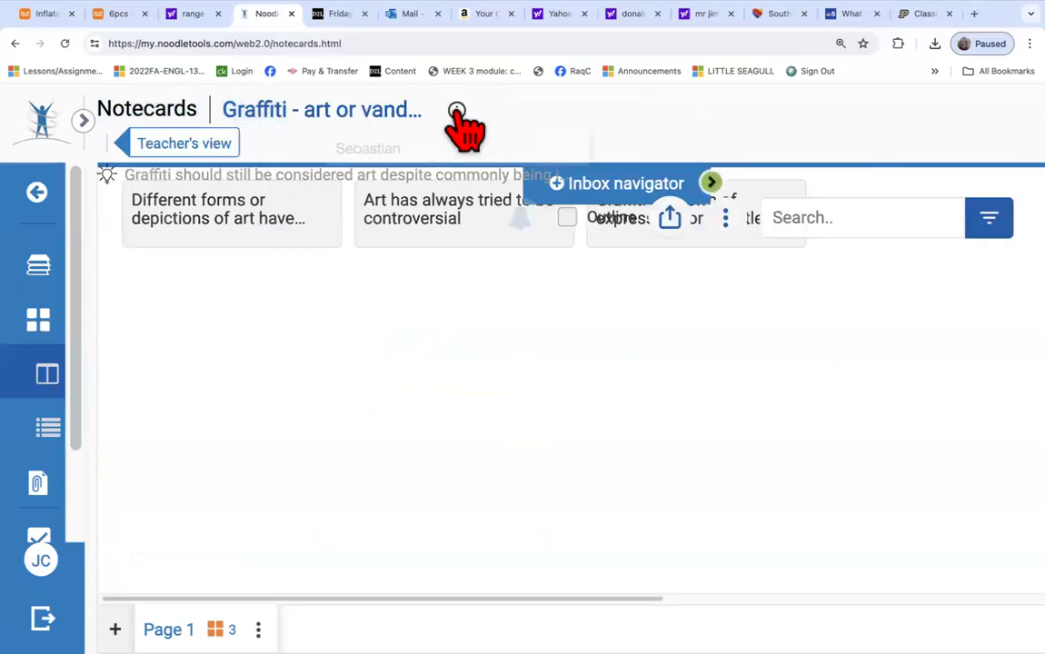
{"action": "left_click", "coordinate": [392, 308]}
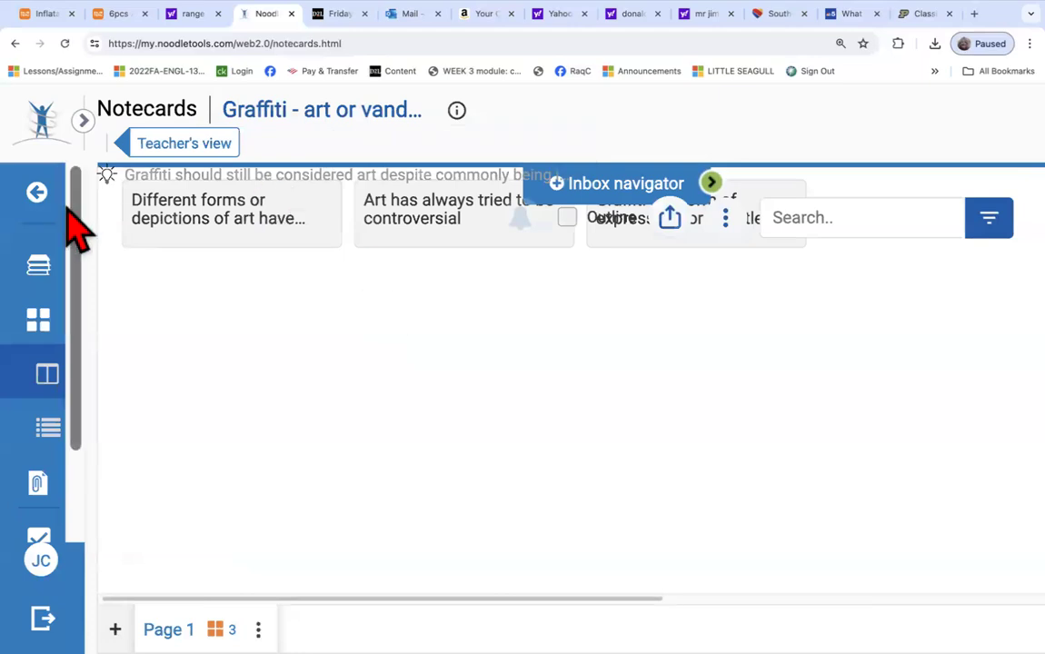
{"action": "left_click", "coordinate": [53, 278]}
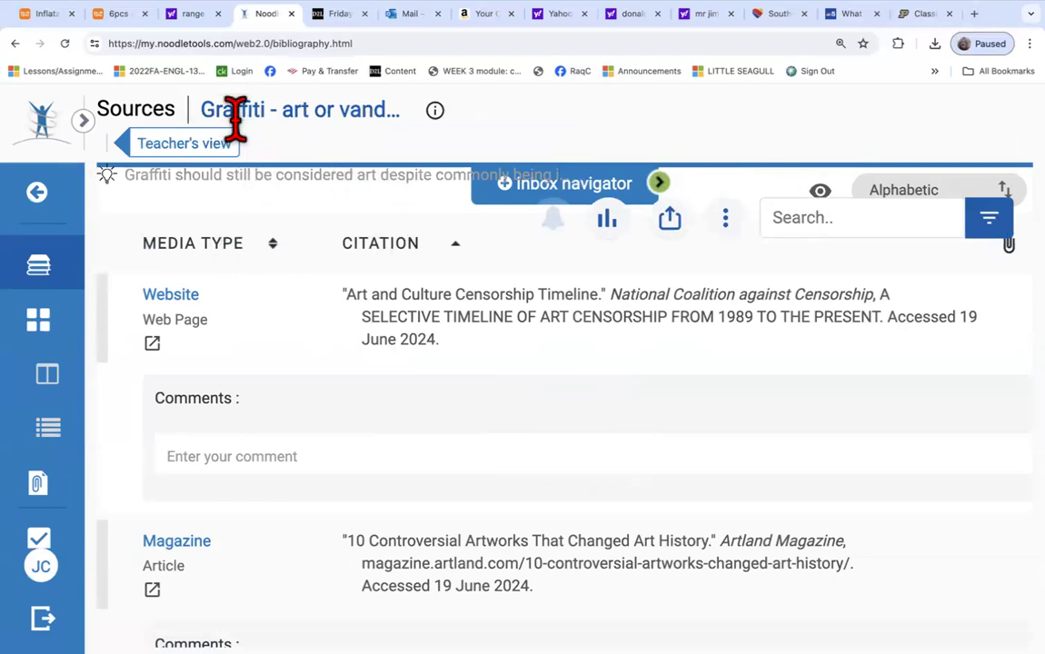
Return to the Graffiti project's notecards and read its research question and thesis in the project details beside them.
{"action": "left_click", "coordinate": [42, 327]}
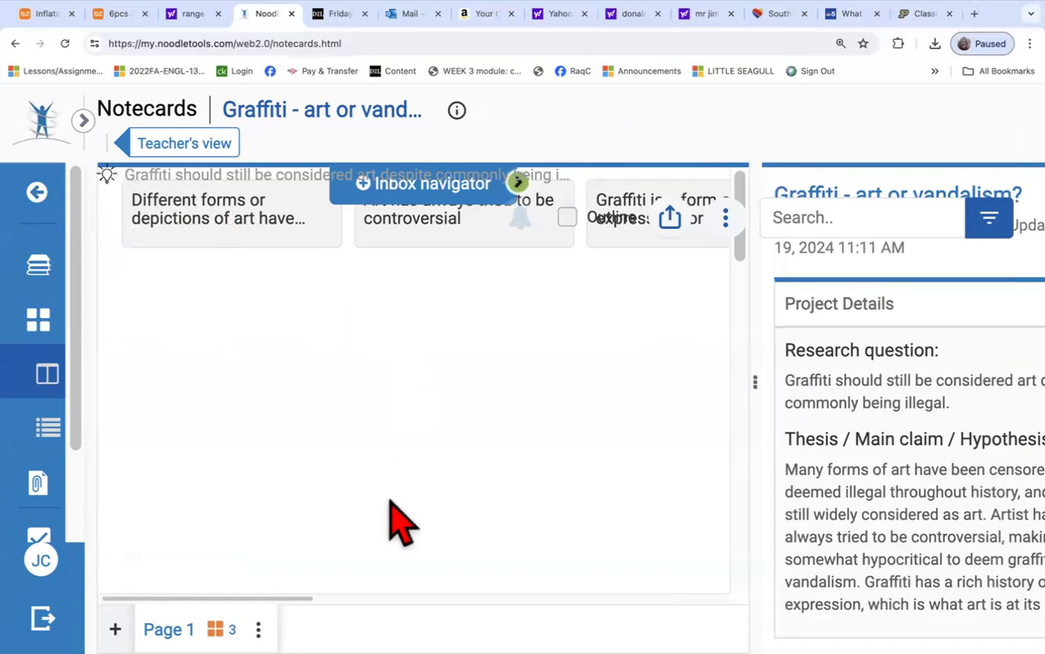
{"action": "scroll", "coordinate": [396, 518], "scroll_direction": "right", "scroll_amount": 5}
{"action": "scroll", "coordinate": [396, 518], "scroll_direction": "right", "scroll_amount": 2}
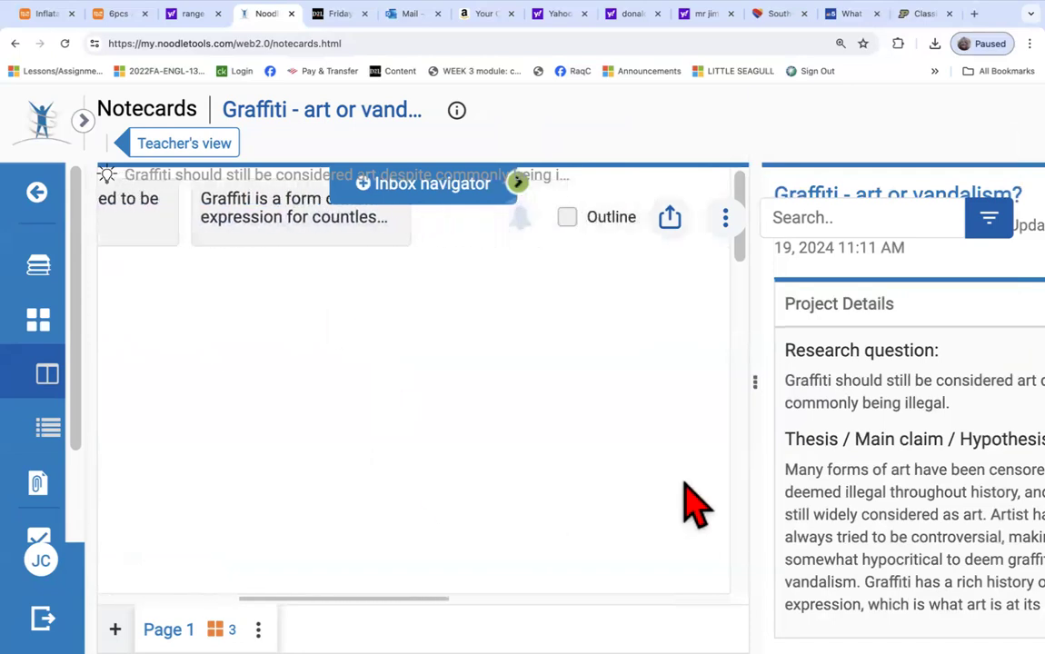
{"action": "scroll", "coordinate": [691, 502], "scroll_direction": "right", "scroll_amount": 5}
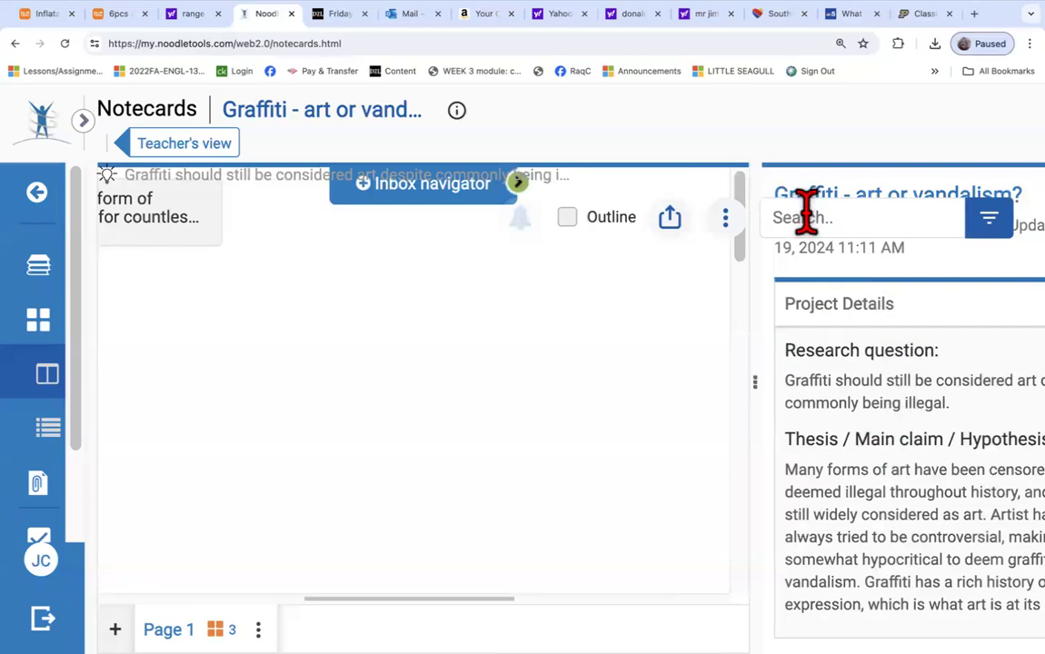
{"action": "key", "text": "ctrl+minus"}
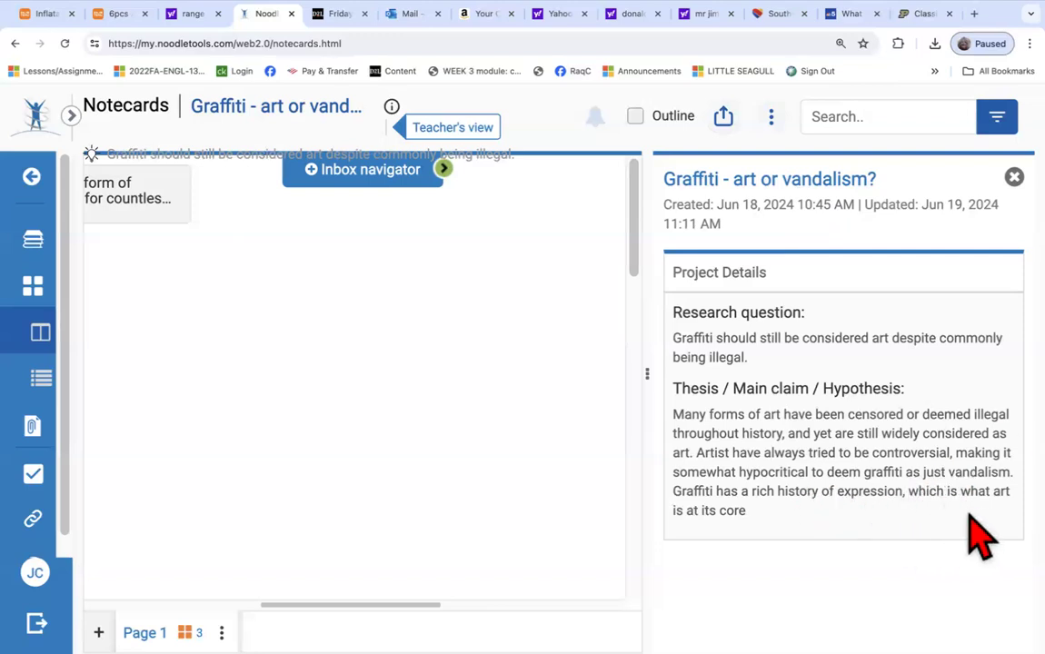
Recheck the Graffiti project's sources and go back to the inboxes.
{"action": "scroll", "coordinate": [980, 537], "scroll_direction": "left", "scroll_amount": 5}
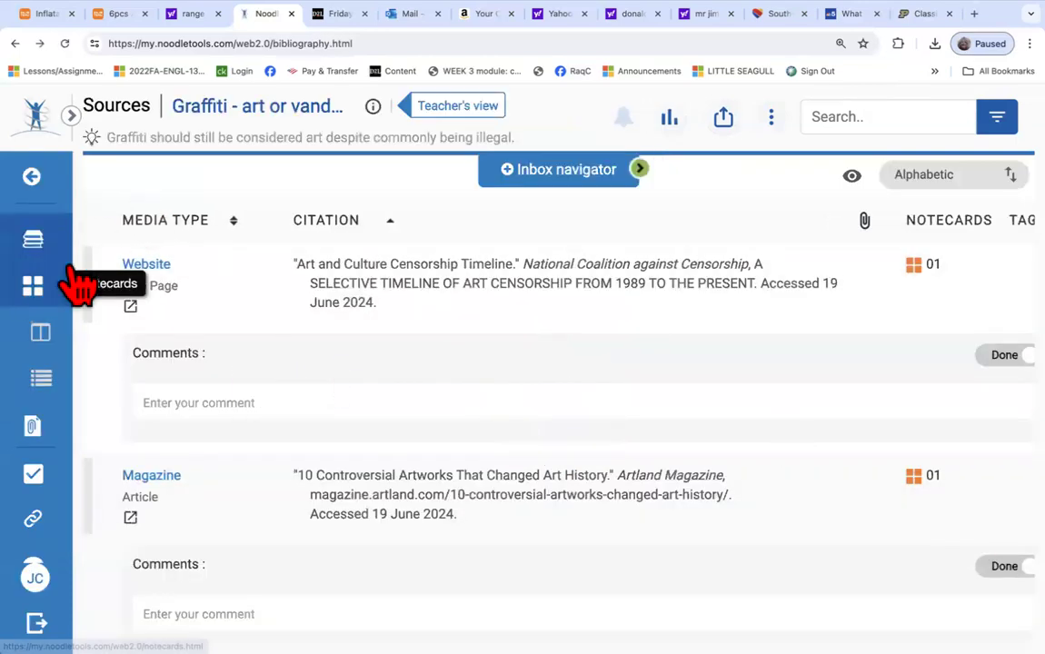
{"action": "left_click", "coordinate": [50, 247]}
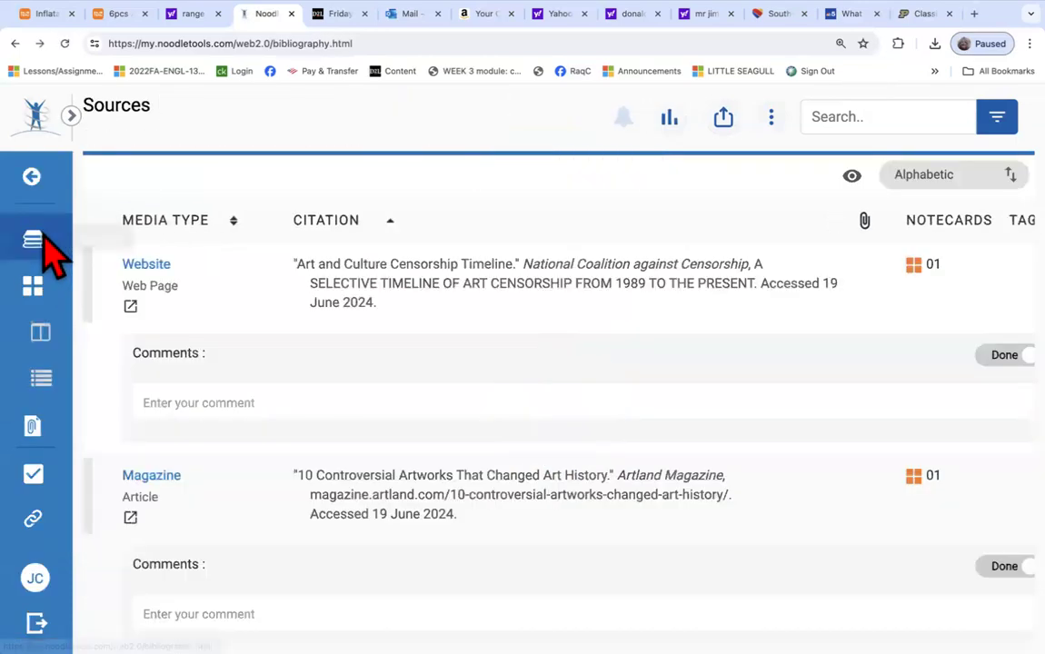
{"action": "left_click", "coordinate": [33, 179]}
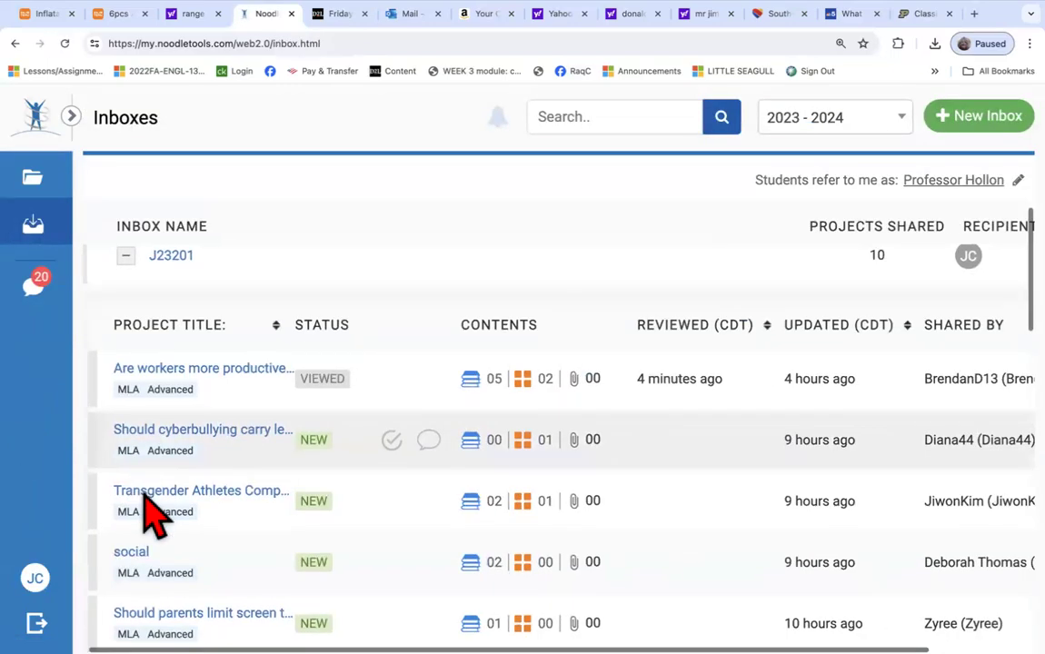
Open "Are workers more productive at home?" from the inbox and show its project details with the research question and thesis.
{"action": "left_click", "coordinate": [219, 372]}
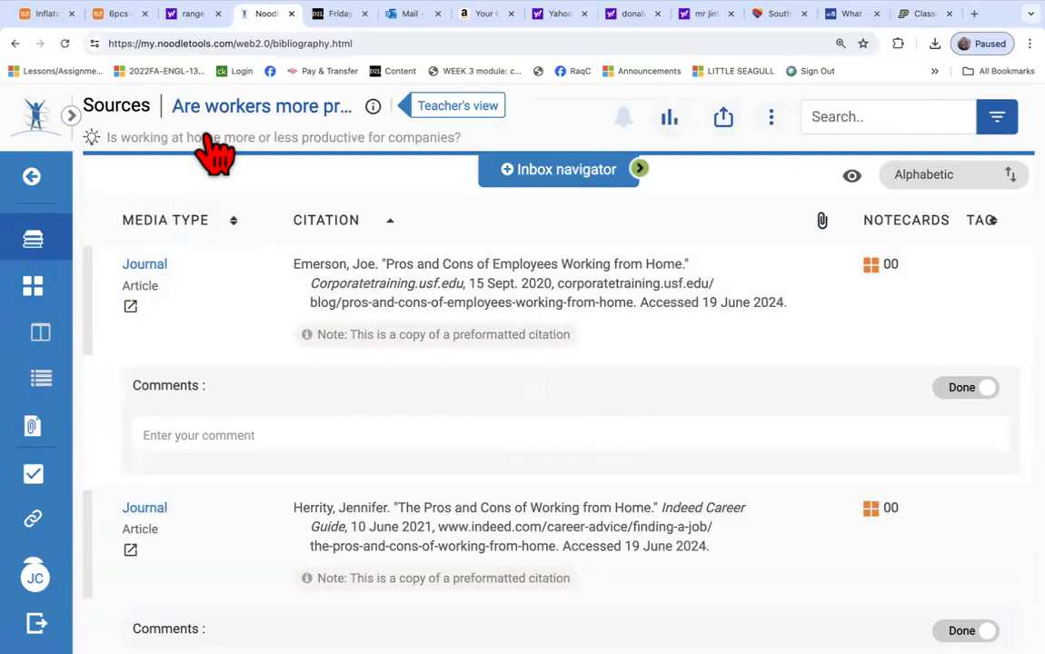
{"action": "left_click", "coordinate": [208, 139]}
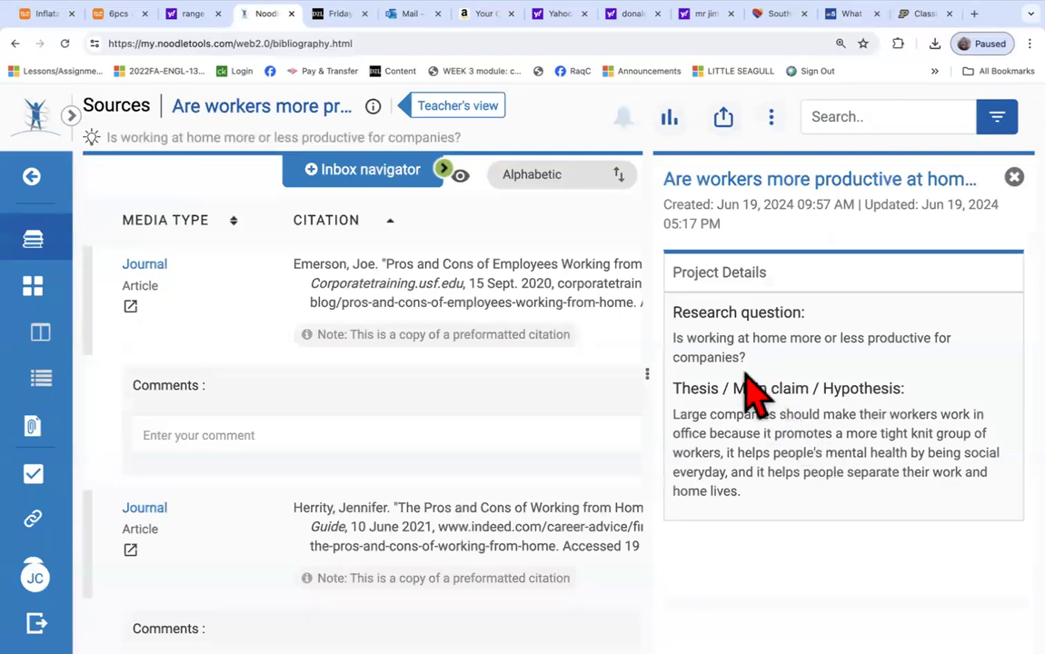
{"action": "scroll", "coordinate": [748, 424], "scroll_direction": "down", "scroll_amount": 1}
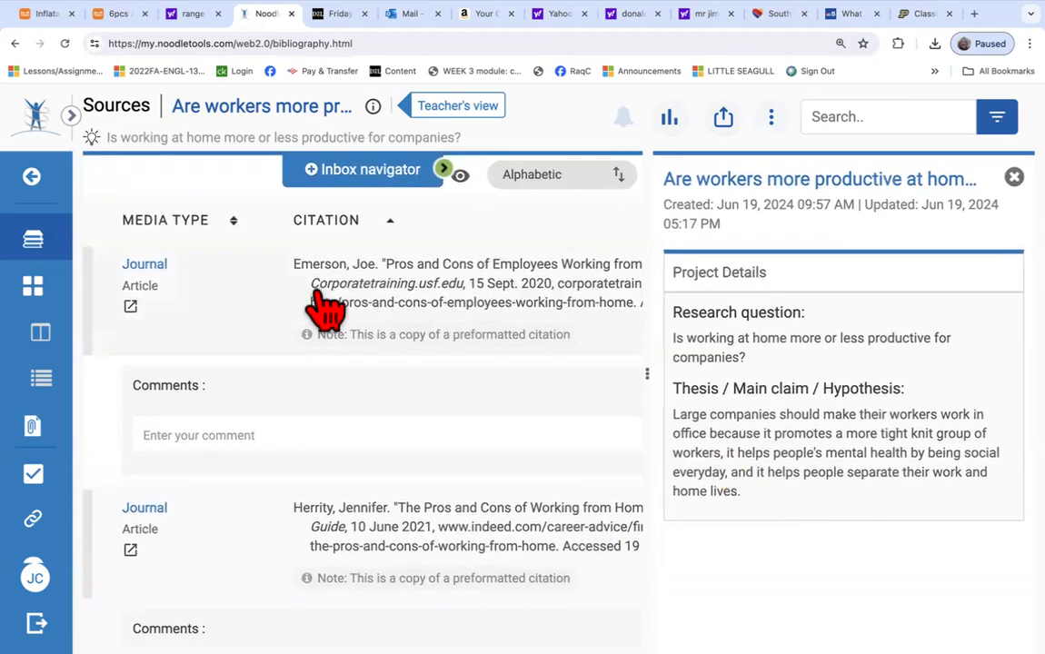
Examine the home-productivity project's journal citations and compare them with the thesis in the project details.
{"action": "scroll", "coordinate": [331, 296], "scroll_direction": "down", "scroll_amount": 10}
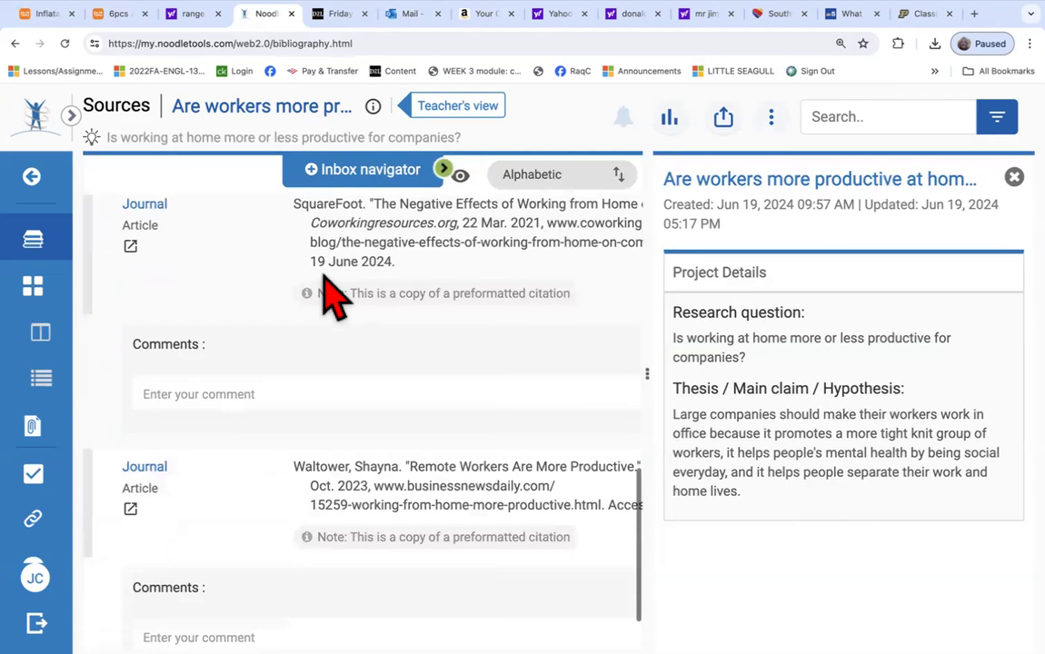
{"action": "scroll", "coordinate": [332, 295], "scroll_direction": "up", "scroll_amount": 10}
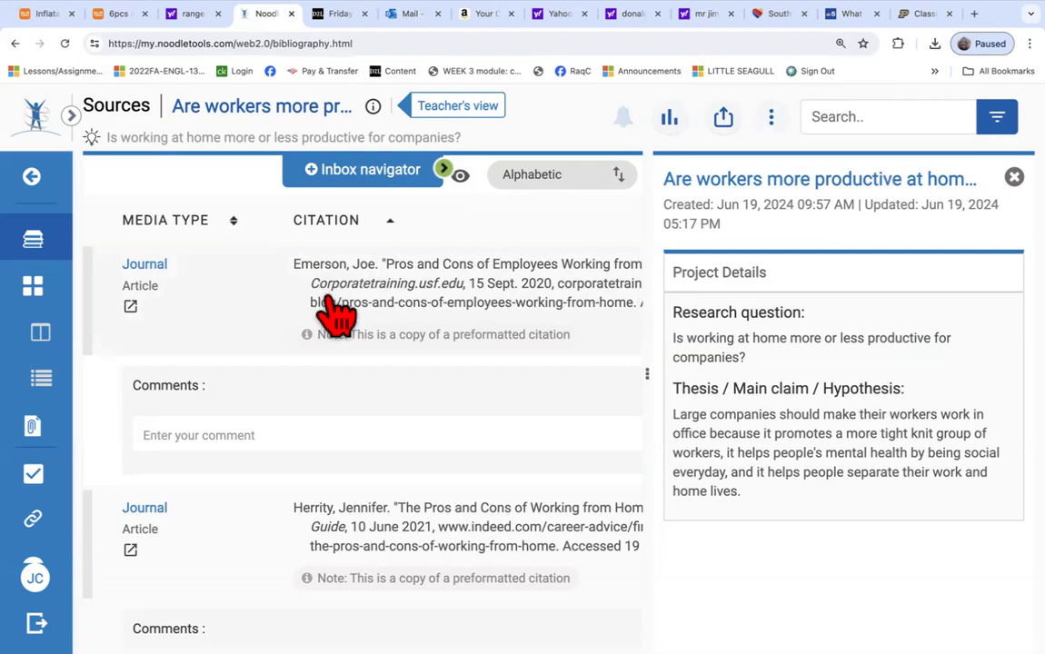
{"action": "scroll", "coordinate": [332, 299], "scroll_direction": "down", "scroll_amount": 2}
{"action": "scroll", "coordinate": [325, 290], "scroll_direction": "up", "scroll_amount": 2}
{"action": "scroll", "coordinate": [335, 314], "scroll_direction": "down", "scroll_amount": 1}
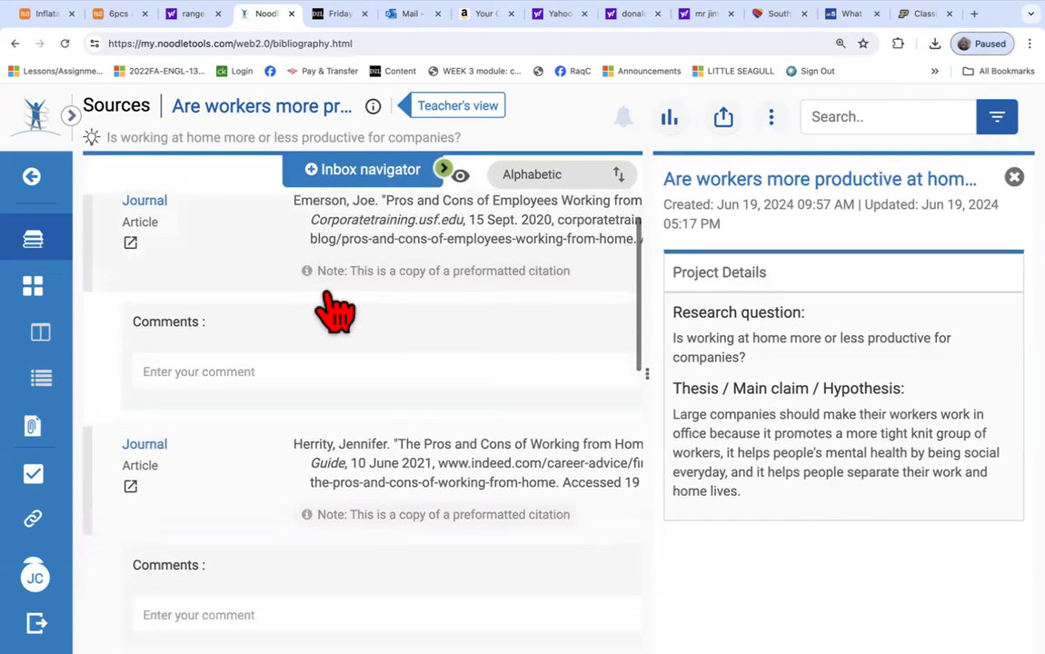
{"action": "scroll", "coordinate": [335, 312], "scroll_direction": "down", "scroll_amount": 8}
{"action": "scroll", "coordinate": [333, 315], "scroll_direction": "up", "scroll_amount": 7}
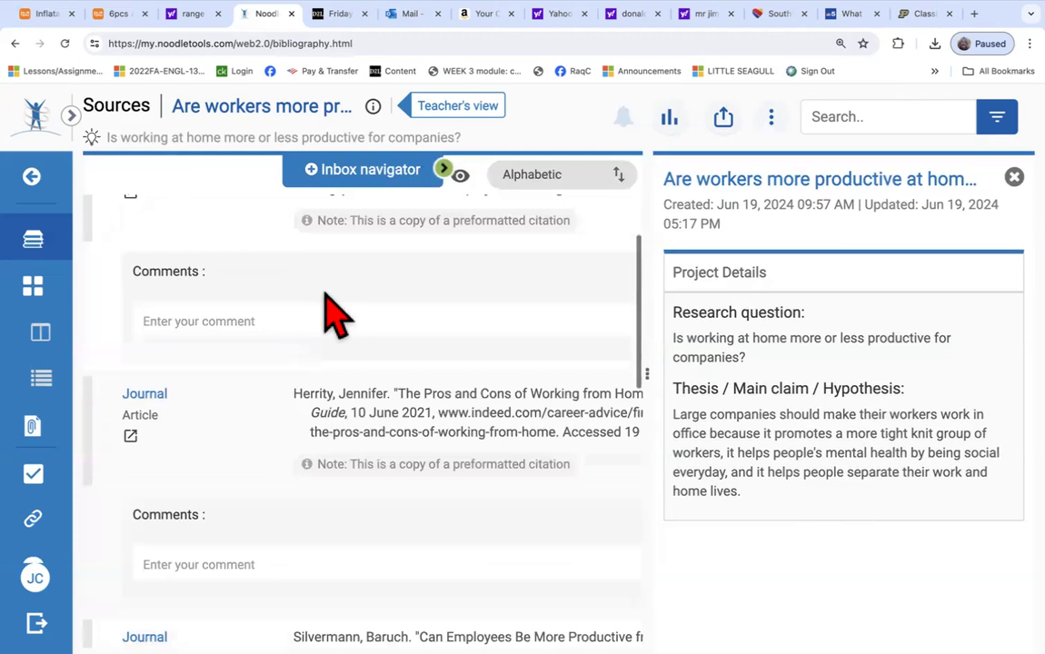
{"action": "scroll", "coordinate": [334, 314], "scroll_direction": "down", "scroll_amount": 4}
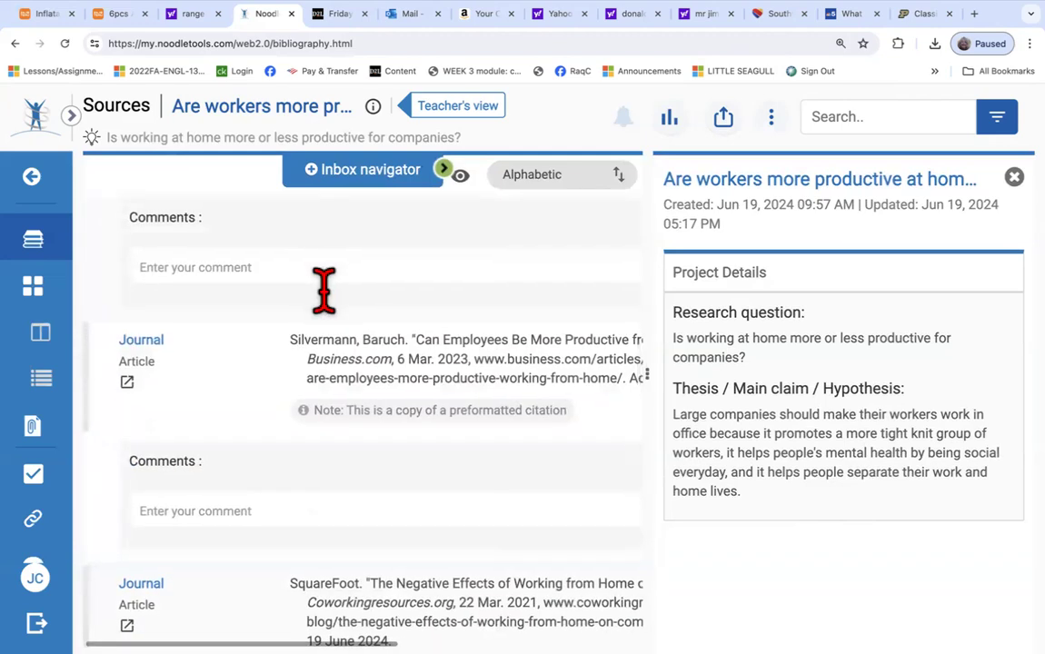
{"action": "scroll", "coordinate": [323, 290], "scroll_direction": "down", "scroll_amount": 2}
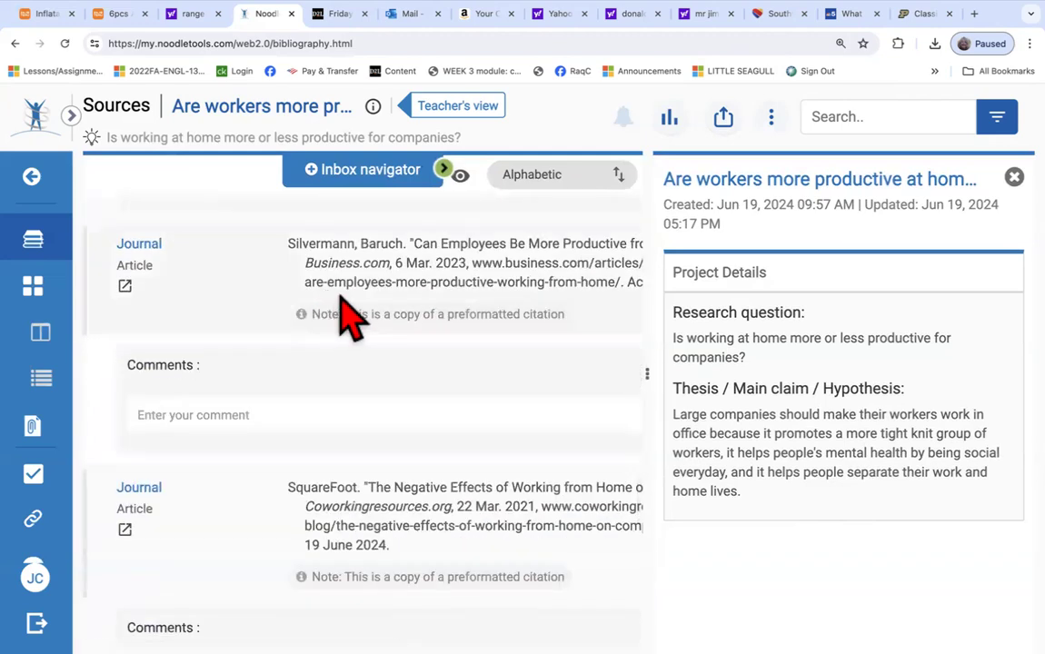
{"action": "scroll", "coordinate": [350, 317], "scroll_direction": "down", "scroll_amount": 1}
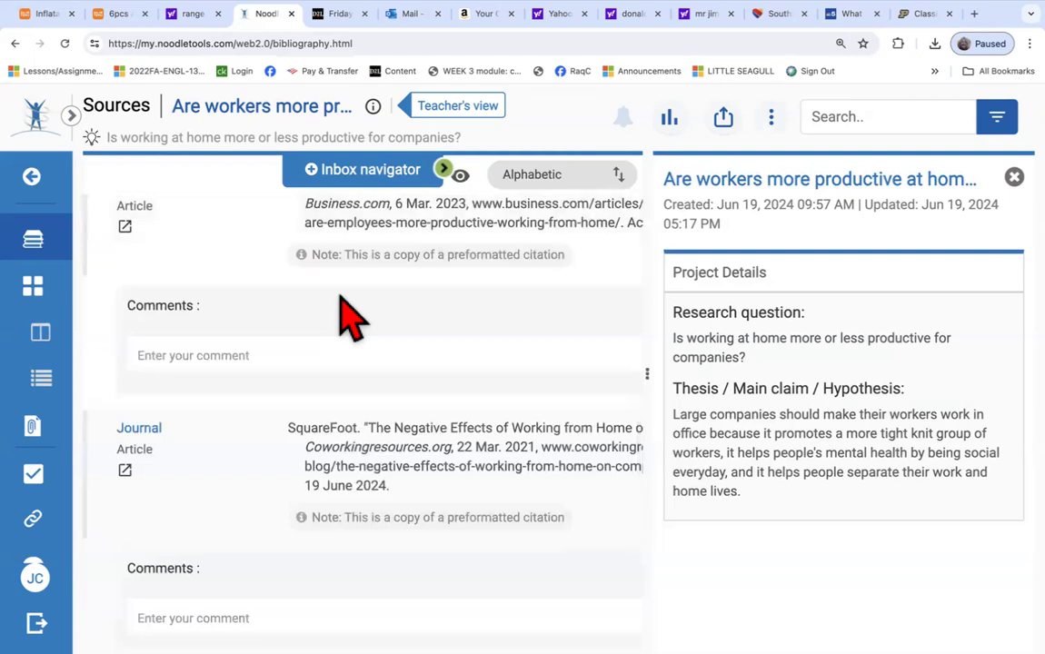
{"action": "scroll", "coordinate": [420, 255], "scroll_direction": "up", "scroll_amount": 6}
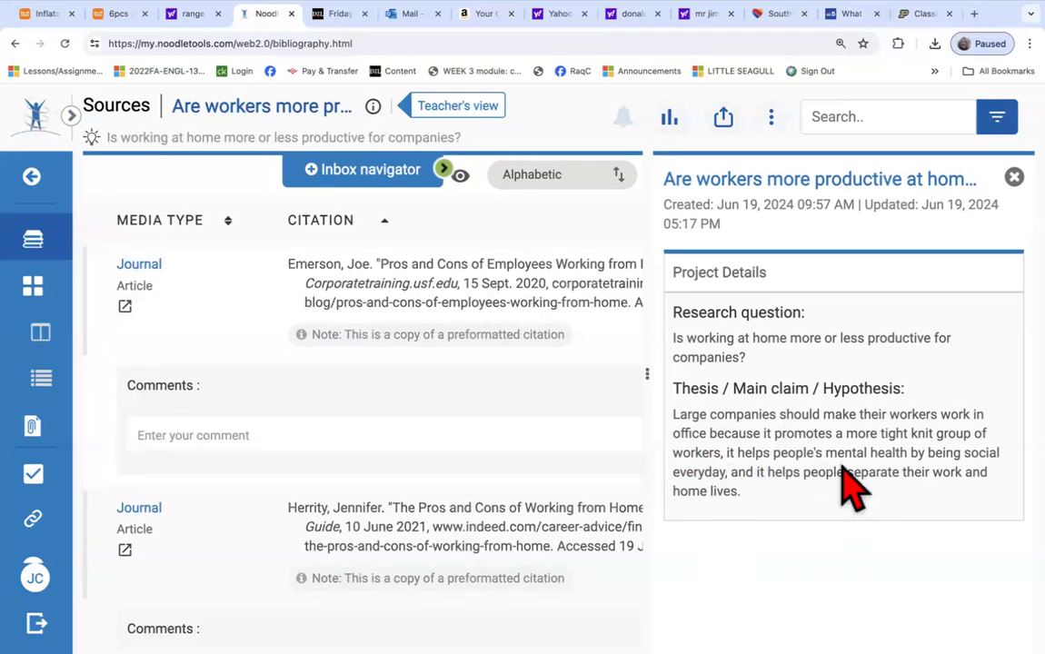
{"action": "scroll", "coordinate": [840, 491], "scroll_direction": "down", "scroll_amount": 1}
{"action": "scroll", "coordinate": [840, 496], "scroll_direction": "up", "scroll_amount": 1}
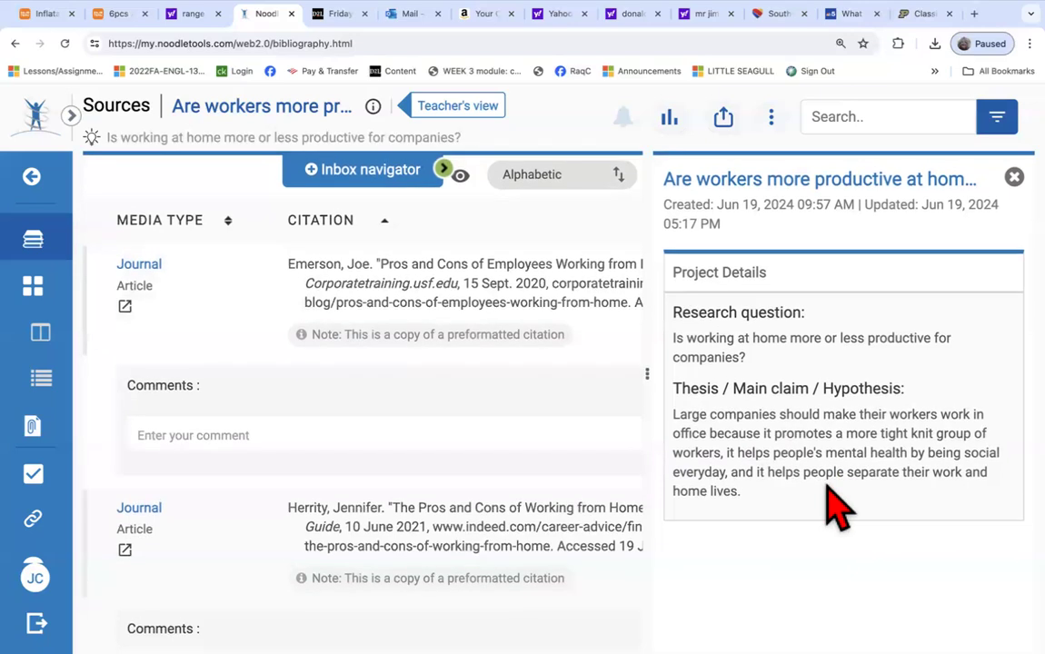